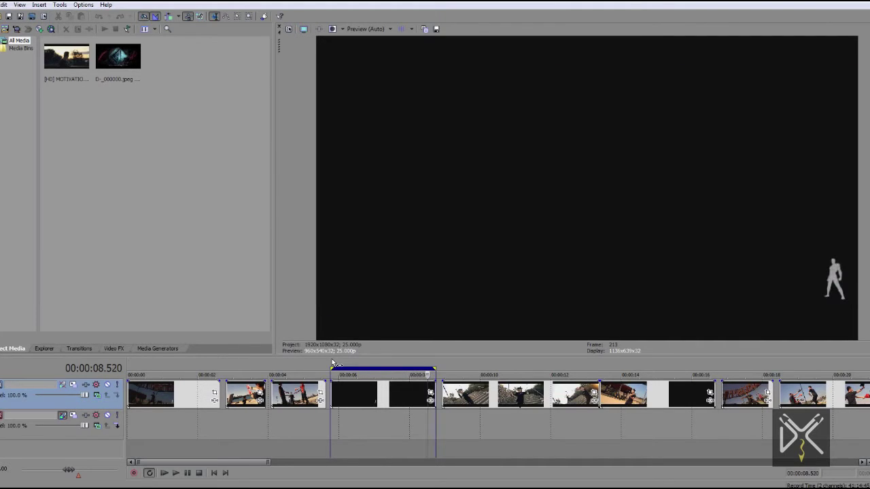
Step through the looped reference clip between about 6 and 8.5 seconds to study the martial-arts move.
{"action": "key", "text": "Left"}
{"action": "key", "text": "Left"}
{"action": "key", "text": "Left"}
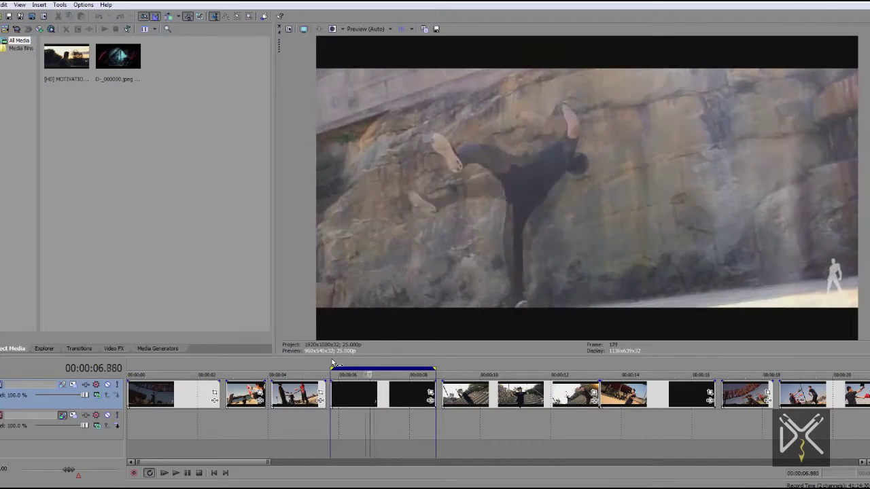
{"action": "scroll", "coordinate": [361, 408], "scroll_direction": "up", "scroll_amount": 2}
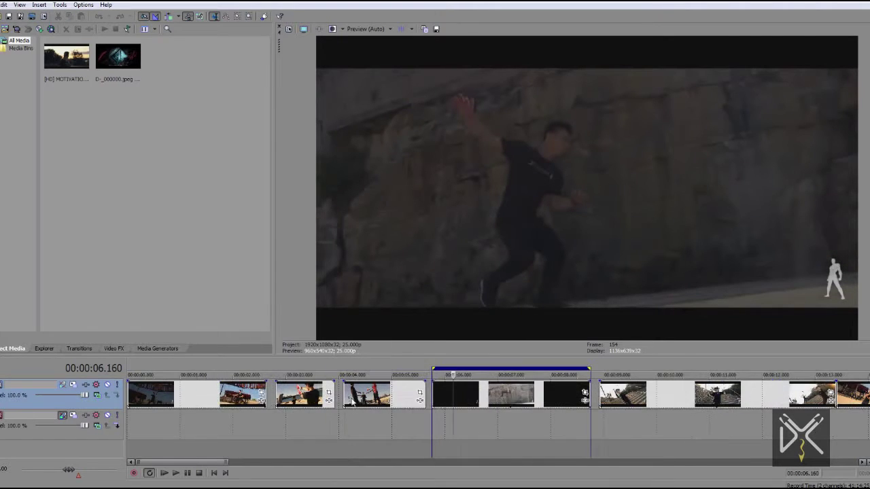
{"action": "left_click_drag", "start_coordinate": [185, 463], "coordinate": [198, 463]}
{"action": "left_click", "coordinate": [334, 368]}
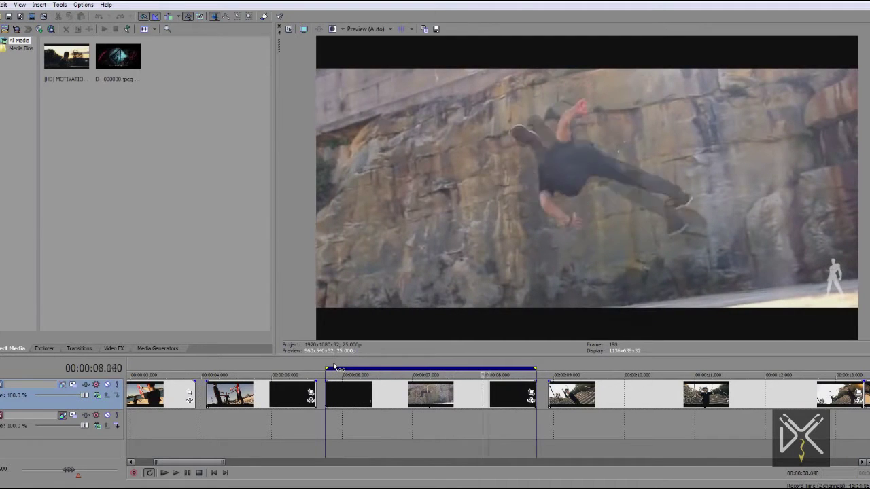
{"action": "key", "text": "j"}
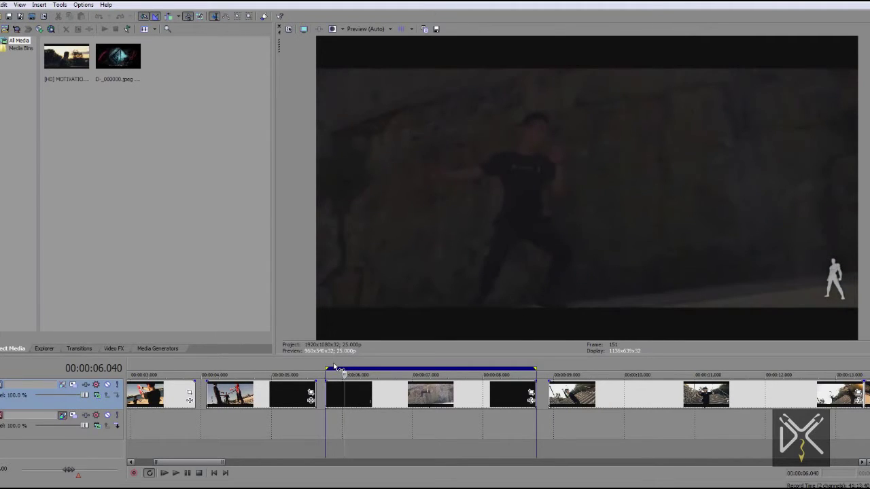
Switch to 3ds Max, freeze the Man Body layer and display the Man Biped objects as boxes.
{"action": "left_click_drag", "start_coordinate": [280, 50], "coordinate": [869, 89]}
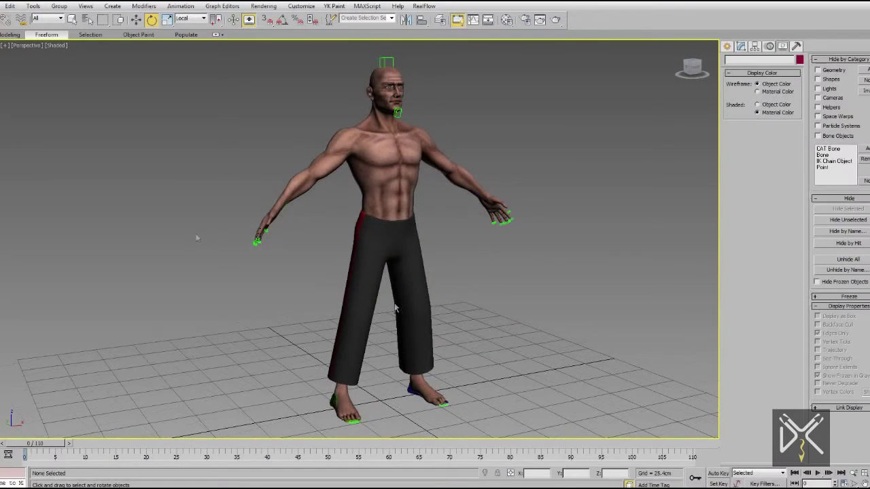
{"action": "left_click", "coordinate": [439, 19]}
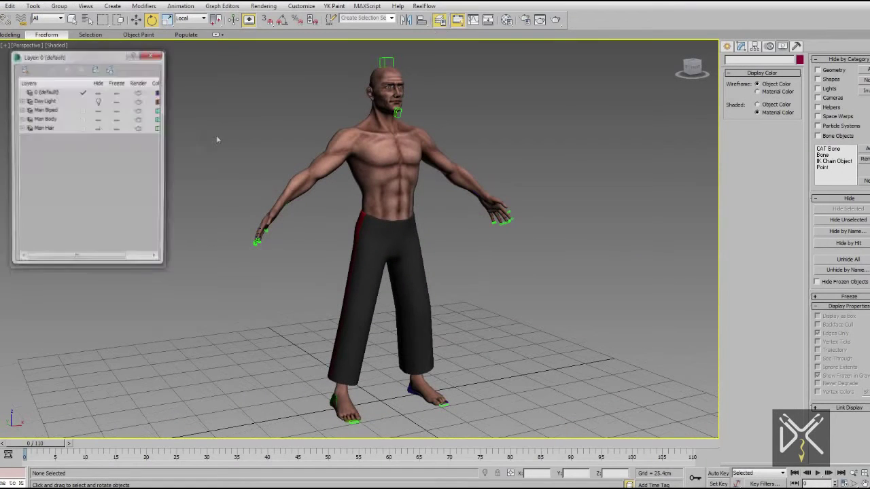
{"action": "left_click", "coordinate": [117, 120]}
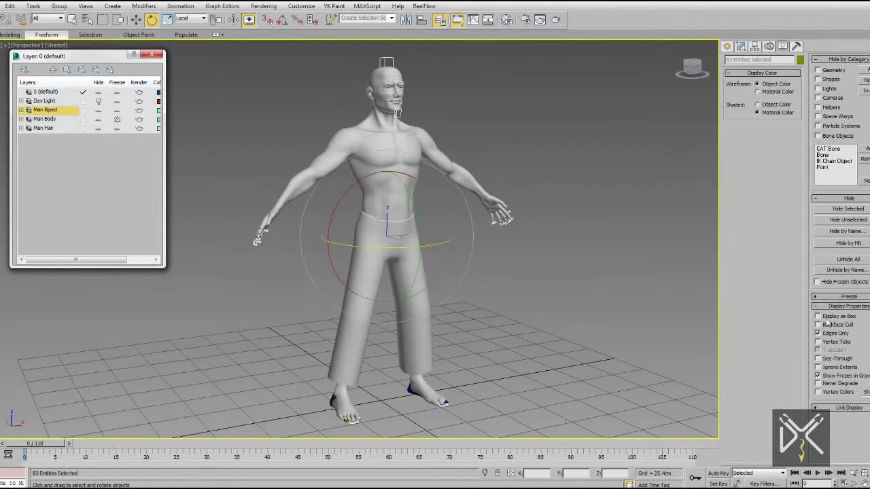
{"action": "left_click", "coordinate": [826, 317]}
Turn on Auto Key and set a starting biped key at frame 0 with the body's tracks selected.
{"action": "middle_click_drag", "start_coordinate": [520, 303], "coordinate": [520, 324]}
{"action": "left_click", "coordinate": [520, 324]}
{"action": "middle_click_drag", "start_coordinate": [354, 235], "coordinate": [353, 273]}
{"action": "scroll", "coordinate": [388, 278], "scroll_direction": "up", "scroll_amount": 3}
{"action": "scroll", "coordinate": [388, 278], "scroll_direction": "down", "scroll_amount": 5}
{"action": "left_click_drag", "start_coordinate": [537, 102], "coordinate": [259, 428]}
{"action": "left_click", "coordinate": [772, 46]}
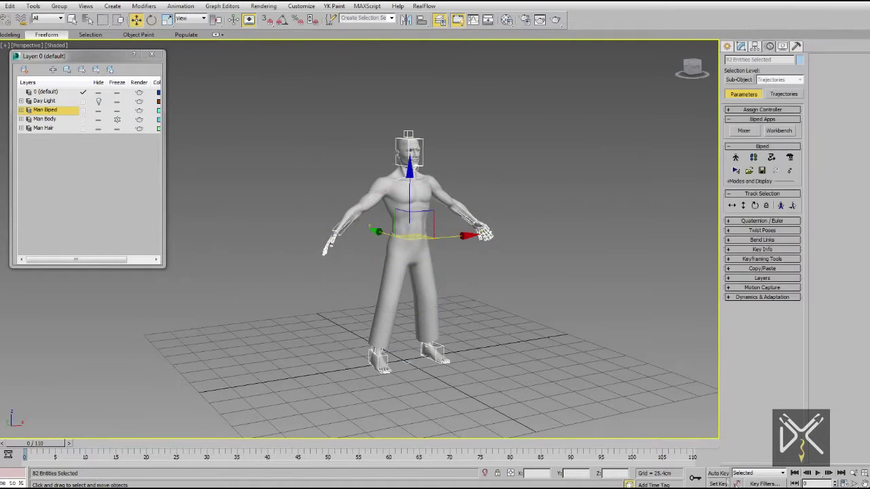
{"action": "key", "text": "n"}
{"action": "left_click", "coordinate": [744, 250]}
{"action": "left_click", "coordinate": [735, 274]}
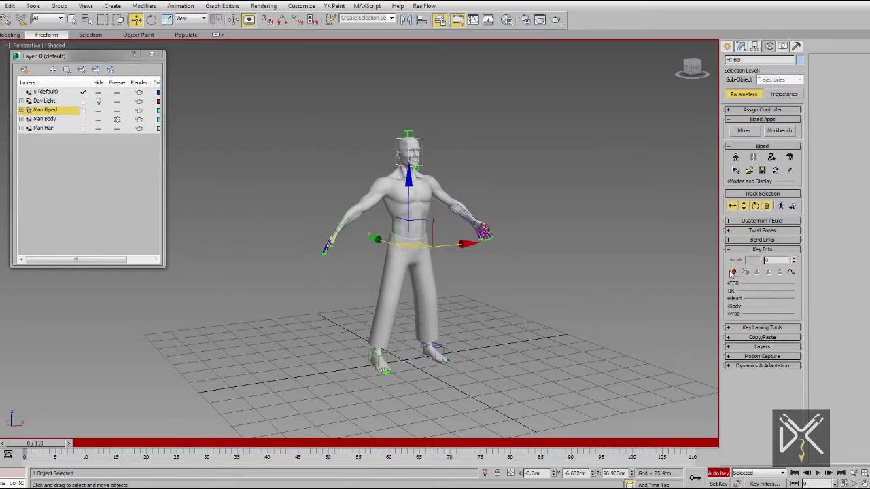
Set planted IK keys on both feet at frame 0 and check the left foot's pivot point.
{"action": "middle_click_drag", "start_coordinate": [427, 305], "coordinate": [421, 288]}
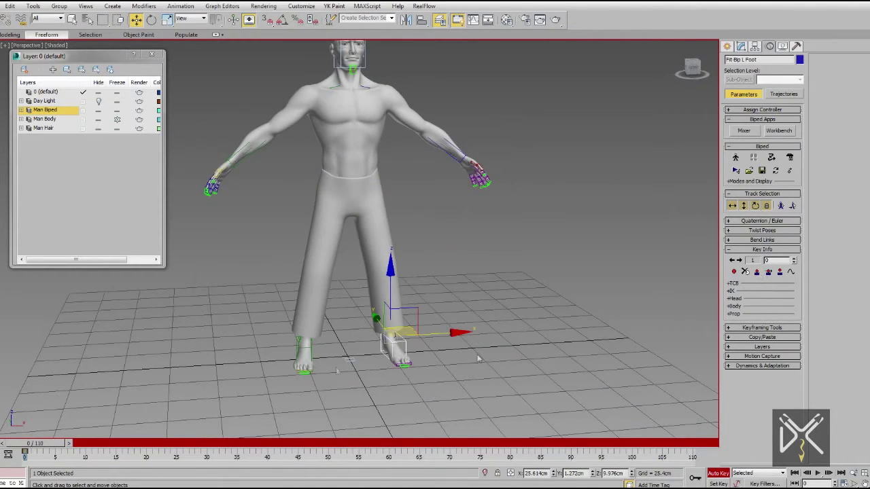
{"action": "left_click", "coordinate": [730, 291]}
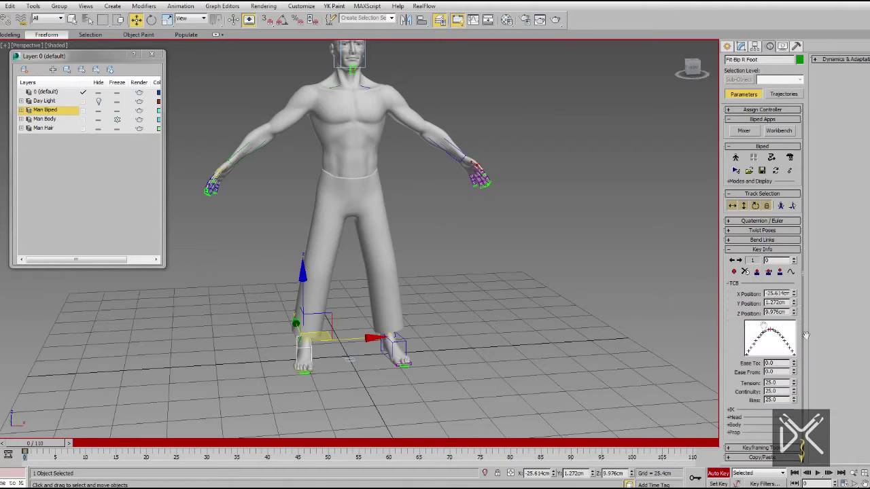
{"action": "left_click", "coordinate": [408, 350]}
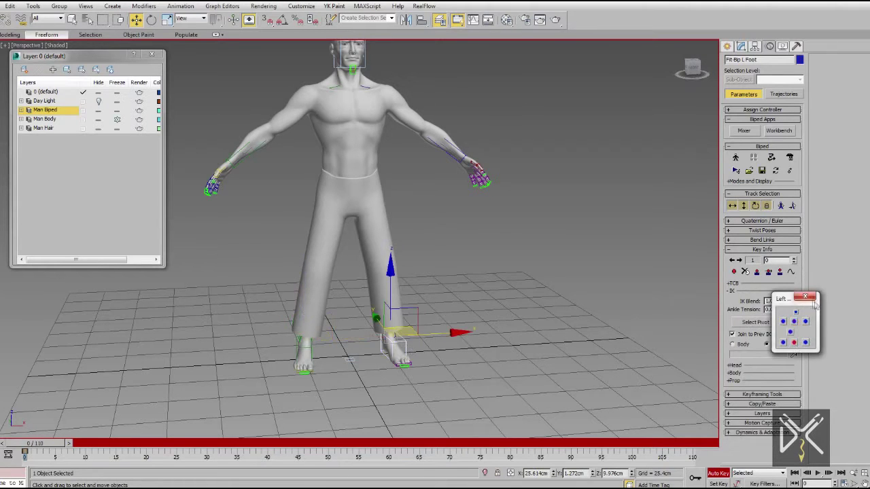
{"action": "left_click", "coordinate": [806, 297]}
Shift the biped's body at frame 0 and turn the left foot outward to form a wide, bent-knee stance.
{"action": "middle_click_drag", "start_coordinate": [360, 241], "coordinate": [387, 281]}
{"action": "left_click", "coordinate": [734, 206]}
{"action": "middle_click_drag", "start_coordinate": [352, 192], "coordinate": [314, 265], "text": "alt"}
{"action": "left_click_drag", "start_coordinate": [405, 254], "coordinate": [439, 246]}
{"action": "left_click", "coordinate": [422, 369]}
{"action": "left_click_drag", "start_coordinate": [434, 380], "coordinate": [471, 373]}
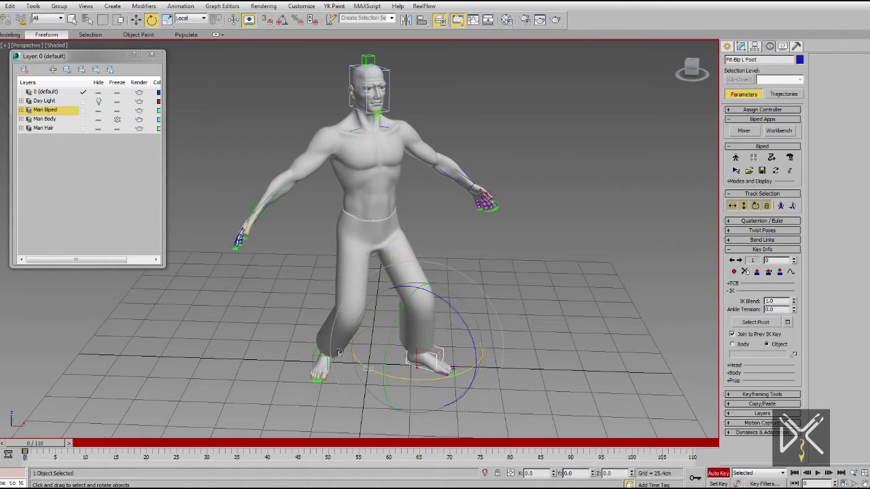
{"action": "left_click_drag", "start_coordinate": [366, 366], "coordinate": [343, 363]}
Reposition the biped's body between the feet and rotate the torso for the fighting stance at frame 0.
{"action": "middle_click_drag", "start_coordinate": [343, 326], "coordinate": [333, 286], "text": "alt"}
{"action": "scroll", "coordinate": [399, 292], "scroll_direction": "up", "scroll_amount": 3}
{"action": "left_click", "coordinate": [734, 206]}
{"action": "left_click_drag", "start_coordinate": [421, 231], "coordinate": [408, 192]}
{"action": "middle_click_drag", "start_coordinate": [391, 194], "coordinate": [404, 250]}
{"action": "key", "text": "F3"}
{"action": "left_click_drag", "start_coordinate": [406, 263], "coordinate": [409, 268]}
{"action": "left_click_drag", "start_coordinate": [381, 311], "coordinate": [400, 314]}
Rotate the biped's head at frame 0 to face in the direction of the stance.
{"action": "middle_click_drag", "start_coordinate": [385, 99], "coordinate": [385, 152]}
{"action": "scroll", "coordinate": [385, 151], "scroll_direction": "up", "scroll_amount": 3}
{"action": "left_click", "coordinate": [416, 174]}
{"action": "key", "text": "F3"}
{"action": "left_click_drag", "start_coordinate": [382, 194], "coordinate": [427, 193]}
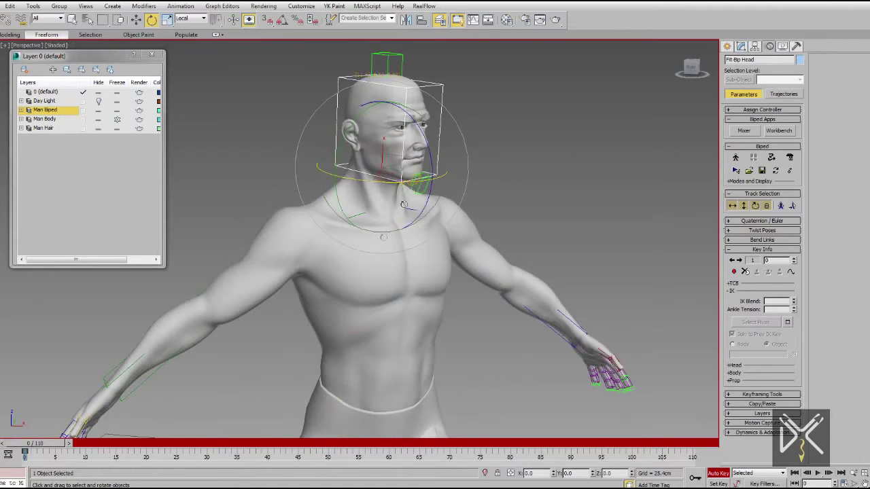
Rotate the right arm out to the side of the torso at frame 0.
{"action": "middle_click_drag", "start_coordinate": [189, 338], "coordinate": [281, 266]}
{"action": "left_click_drag", "start_coordinate": [287, 290], "coordinate": [316, 312]}
{"action": "left_click_drag", "start_coordinate": [327, 249], "coordinate": [292, 284]}
{"action": "middle_click_drag", "start_coordinate": [292, 284], "coordinate": [236, 302], "text": "alt"}
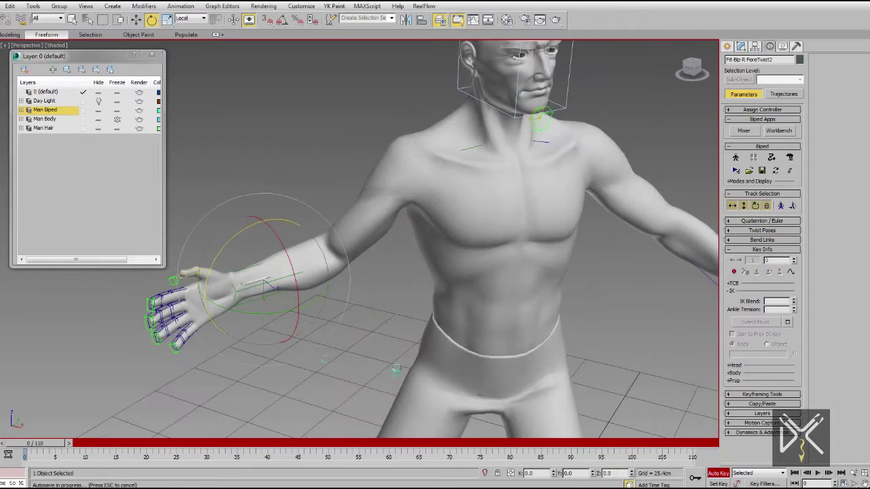
Rotate the right hand at the wrist so the open palm faces forward at frame 0.
{"action": "left_click", "coordinate": [235, 292]}
{"action": "middle_click_drag", "start_coordinate": [235, 292], "coordinate": [213, 310], "text": "alt"}
{"action": "key", "text": "F3"}
{"action": "key", "text": "F3"}
{"action": "left_click_drag", "start_coordinate": [253, 316], "coordinate": [235, 317]}
{"action": "left_click_drag", "start_coordinate": [250, 235], "coordinate": [259, 240]}
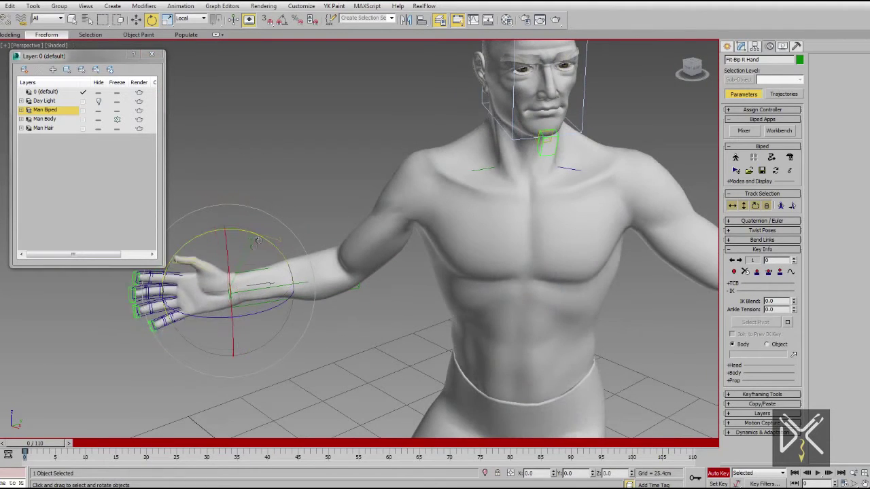
{"action": "left_click_drag", "start_coordinate": [246, 272], "coordinate": [256, 246]}
Move the left hand across in front of the torso with the elbow bent at frame 0.
{"action": "left_click", "coordinate": [184, 32]}
{"action": "middle_click_drag", "start_coordinate": [489, 272], "coordinate": [258, 190]}
{"action": "scroll", "coordinate": [382, 242], "scroll_direction": "down", "scroll_amount": 3}
{"action": "left_click", "coordinate": [446, 266]}
{"action": "middle_click_drag", "start_coordinate": [435, 262], "coordinate": [306, 249], "text": "alt"}
{"action": "left_click_drag", "start_coordinate": [437, 244], "coordinate": [435, 216]}
{"action": "middle_click_drag", "start_coordinate": [436, 216], "coordinate": [472, 219], "text": "alt"}
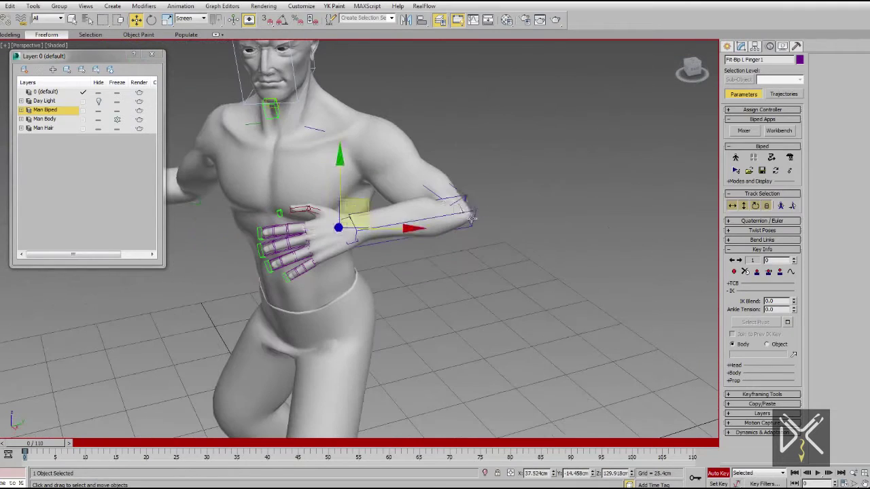
Raise and rotate the left arm and hand into a guard in front of the face at frame 0.
{"action": "left_click_drag", "start_coordinate": [378, 120], "coordinate": [421, 156]}
{"action": "middle_click_drag", "start_coordinate": [422, 156], "coordinate": [503, 136], "text": "alt"}
{"action": "left_click_drag", "start_coordinate": [503, 136], "coordinate": [477, 152]}
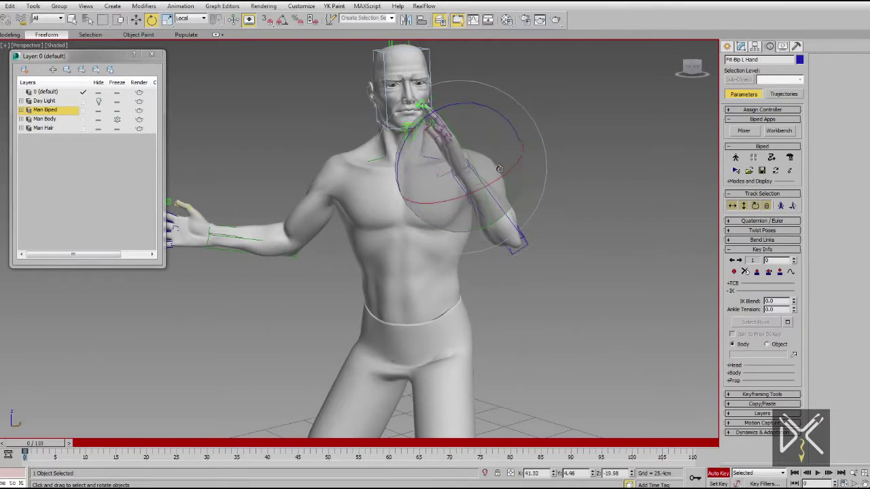
{"action": "left_click_drag", "start_coordinate": [521, 182], "coordinate": [553, 178]}
{"action": "scroll", "coordinate": [520, 171], "scroll_direction": "down", "scroll_amount": 3}
{"action": "middle_click_drag", "start_coordinate": [554, 178], "coordinate": [396, 219], "text": "alt"}
{"action": "scroll", "coordinate": [396, 219], "scroll_direction": "up", "scroll_amount": 3}
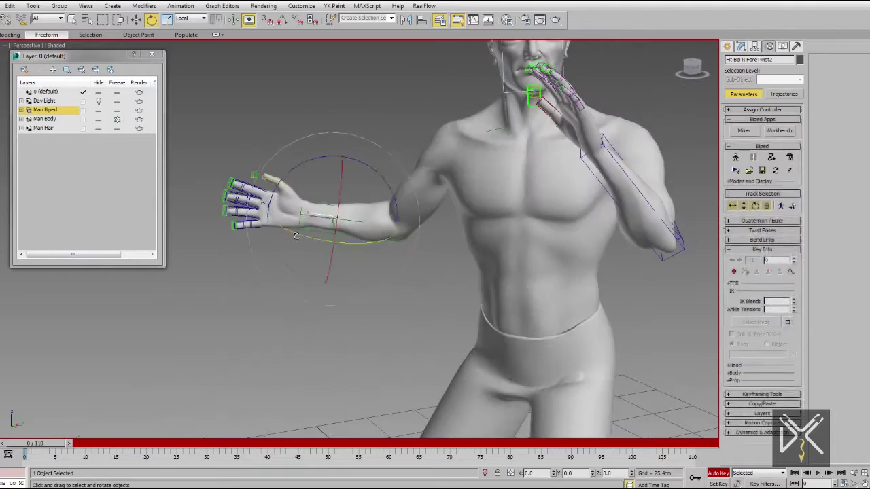
{"action": "left_click", "coordinate": [296, 231]}
{"action": "key", "text": "F3"}
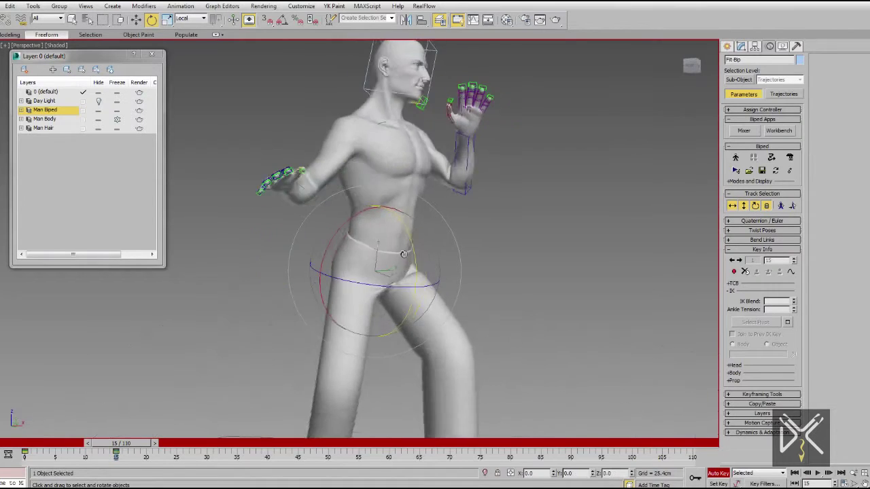
At frame 15, twist the torso, swing the arms and shift the body into a forward-leaning crouch with the right foot rotated.
{"action": "key", "text": "F3"}
{"action": "left_click_drag", "start_coordinate": [413, 208], "coordinate": [428, 223]}
{"action": "left_click", "coordinate": [465, 55]}
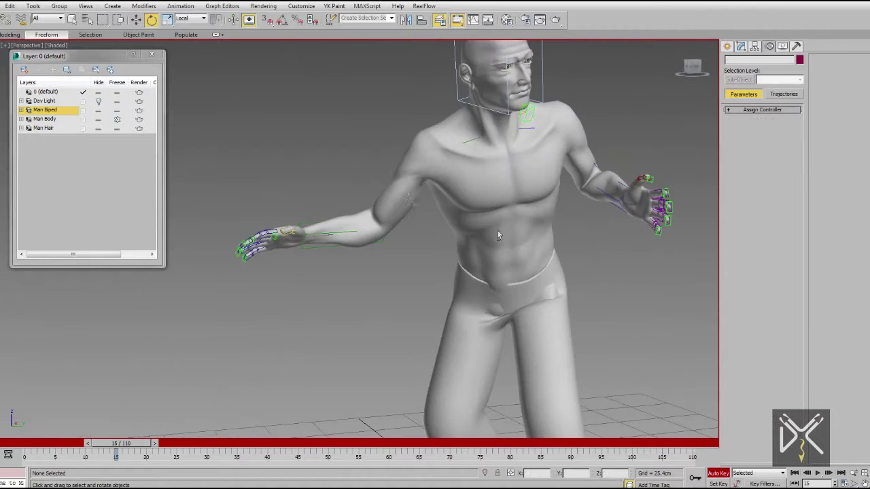
{"action": "left_click", "coordinate": [380, 157]}
{"action": "left_click_drag", "start_coordinate": [380, 156], "coordinate": [531, 126]}
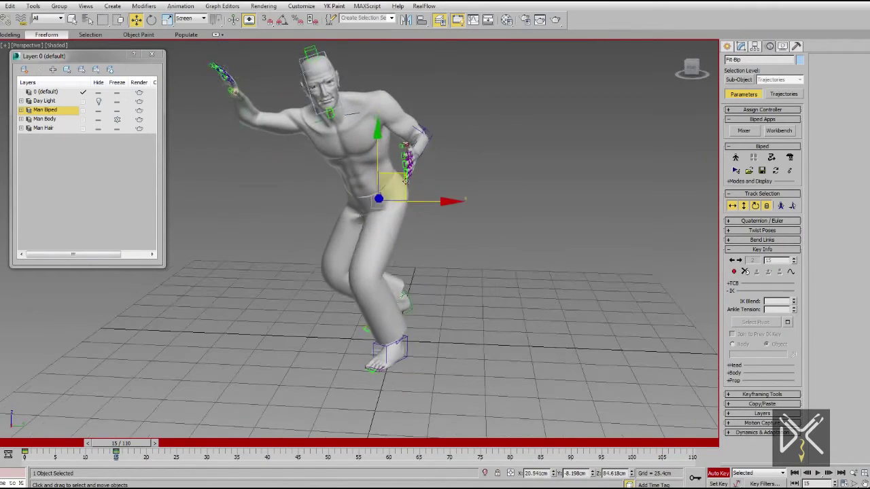
{"action": "left_click_drag", "start_coordinate": [406, 182], "coordinate": [418, 187]}
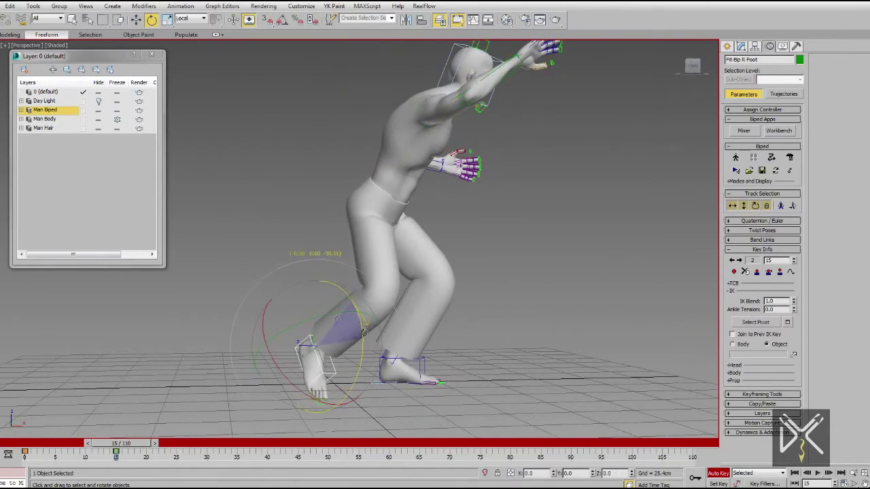
{"action": "key", "text": "w"}
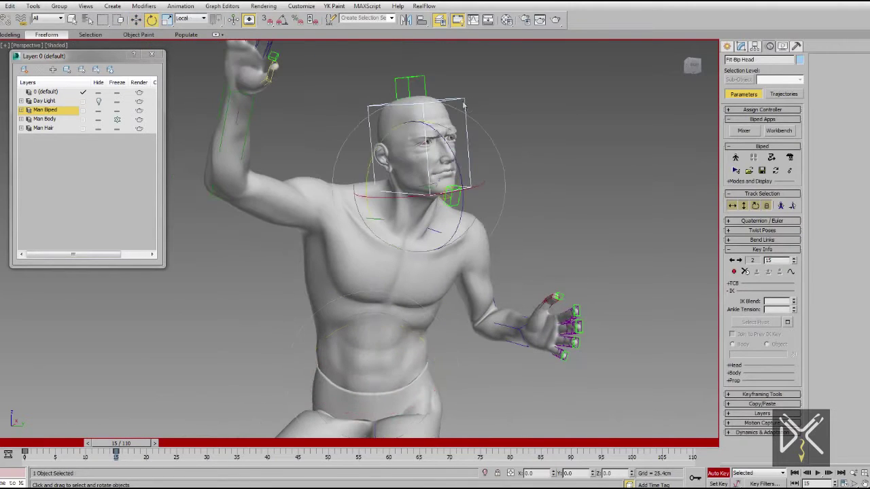
Rotate the head and the right upper arm at frame 15 and check the motion between frames 0 and 15.
{"action": "left_click_drag", "start_coordinate": [464, 104], "coordinate": [445, 126]}
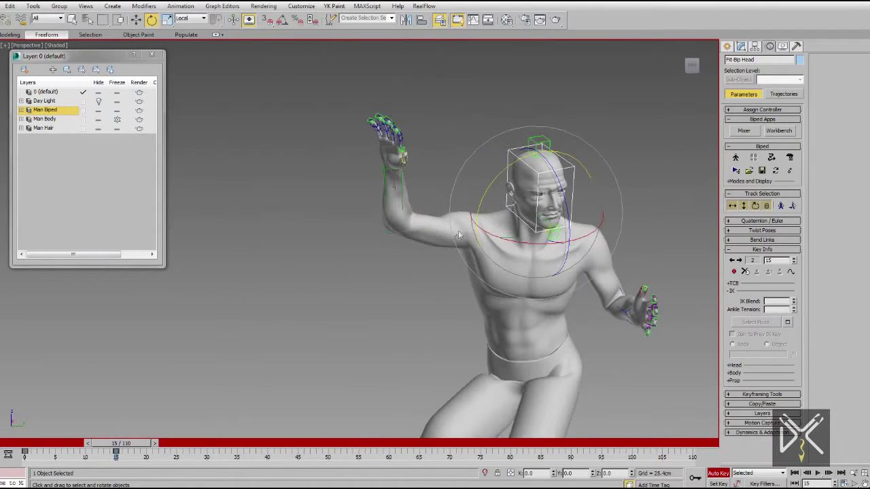
{"action": "left_click", "coordinate": [563, 194]}
{"action": "left_click_drag", "start_coordinate": [431, 221], "coordinate": [449, 243]}
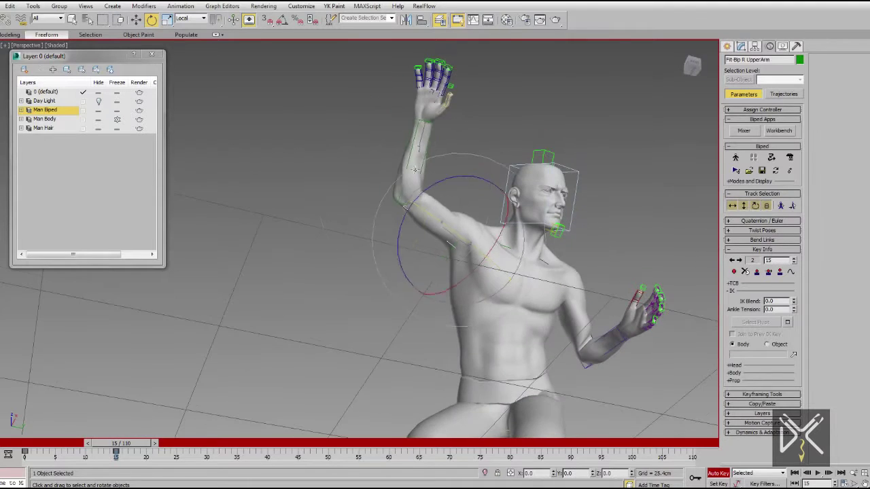
{"action": "left_click_drag", "start_coordinate": [122, 443], "coordinate": [66, 445]}
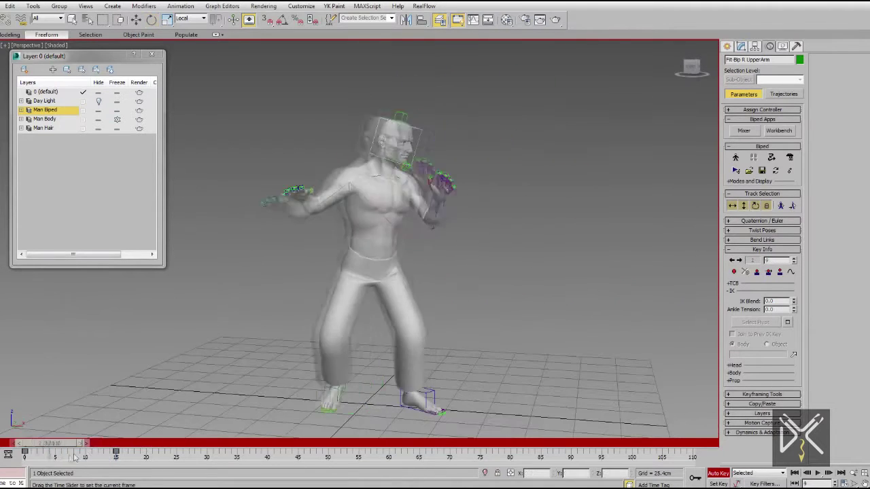
{"action": "key", "text": "e"}
{"action": "left_click", "coordinate": [732, 206]}
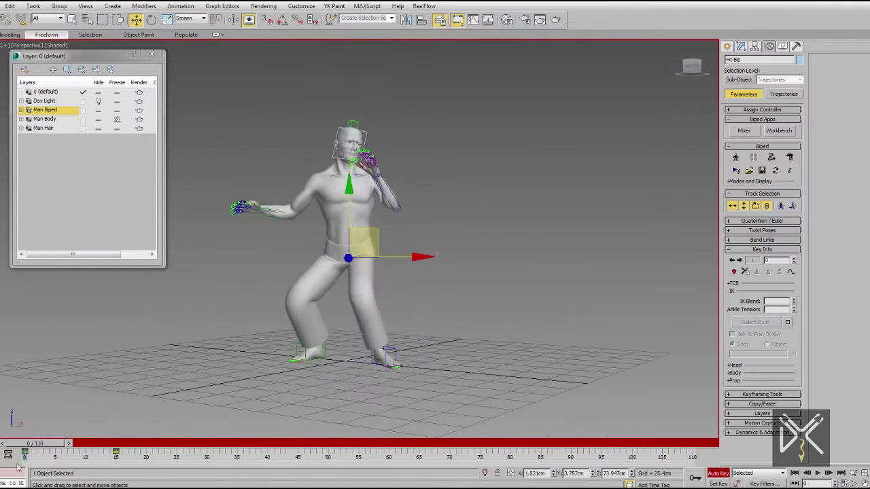
{"action": "left_click_drag", "start_coordinate": [34, 444], "coordinate": [126, 445]}
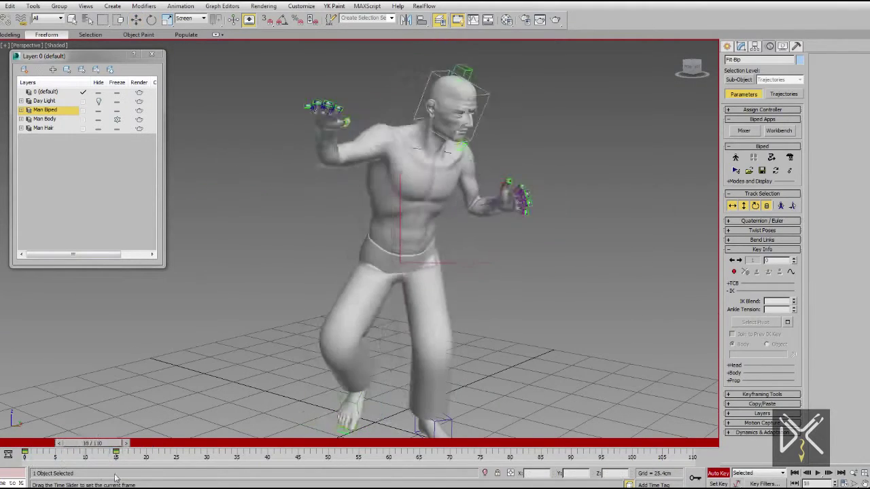
Select the biped's three spine segments in wireframe display and return to frame 15.
{"action": "left_click", "coordinate": [340, 129]}
{"action": "left_click", "coordinate": [152, 19]}
{"action": "key", "text": "F3"}
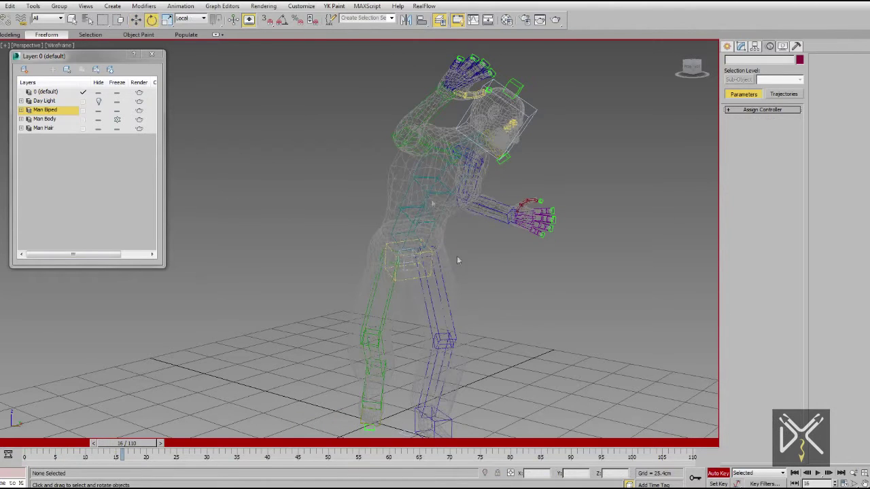
{"action": "left_click", "coordinate": [423, 226]}
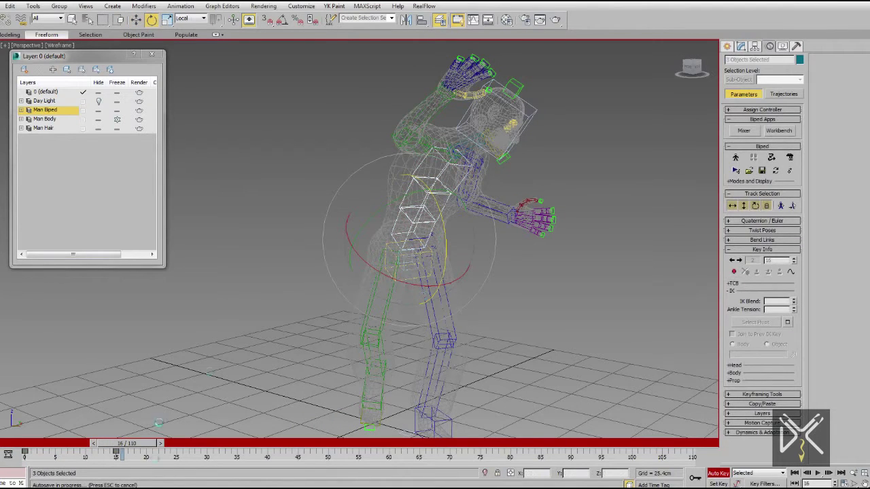
{"action": "left_click_drag", "start_coordinate": [150, 446], "coordinate": [144, 446]}
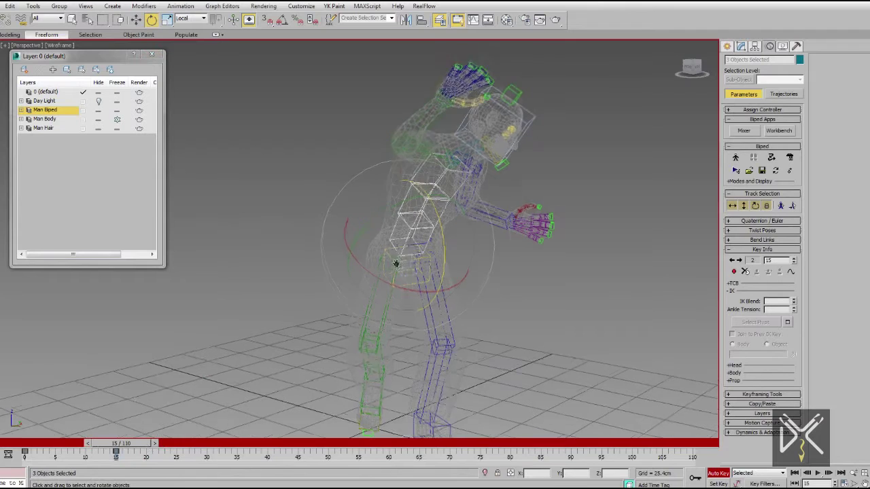
{"action": "key", "text": "F3"}
Rotate the right clavicle at frame 15 to lift the shoulder of the raised arm.
{"action": "left_click", "coordinate": [429, 170]}
{"action": "middle_click_drag", "start_coordinate": [429, 170], "coordinate": [378, 160], "text": "alt"}
{"action": "left_click_drag", "start_coordinate": [317, 132], "coordinate": [306, 178]}
{"action": "middle_click_drag", "start_coordinate": [305, 178], "coordinate": [346, 190], "text": "alt"}
{"action": "left_click_drag", "start_coordinate": [349, 127], "coordinate": [376, 137]}
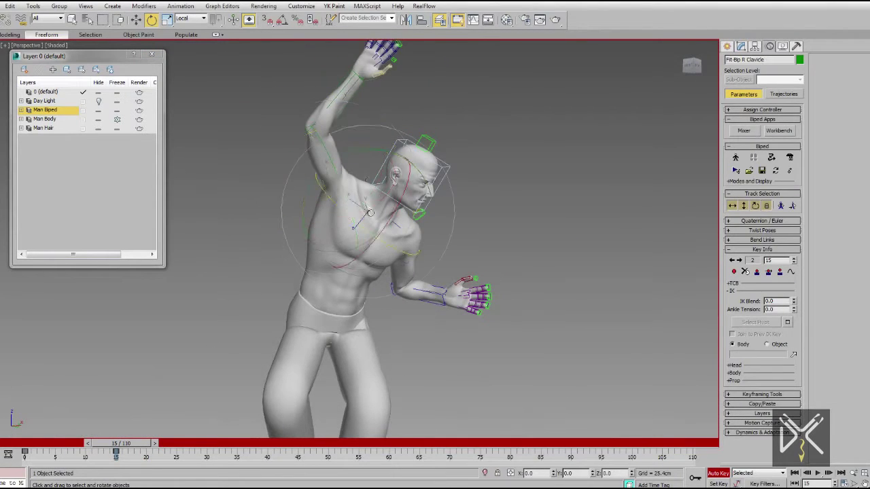
Rotate the right upper arm overhead at frame 15 and check the leaning pose from the side.
{"action": "scroll", "coordinate": [384, 159], "scroll_direction": "up", "scroll_amount": 3}
{"action": "middle_click_drag", "start_coordinate": [318, 116], "coordinate": [341, 179]}
{"action": "left_click", "coordinate": [341, 178]}
{"action": "scroll", "coordinate": [400, 250], "scroll_direction": "down", "scroll_amount": 5}
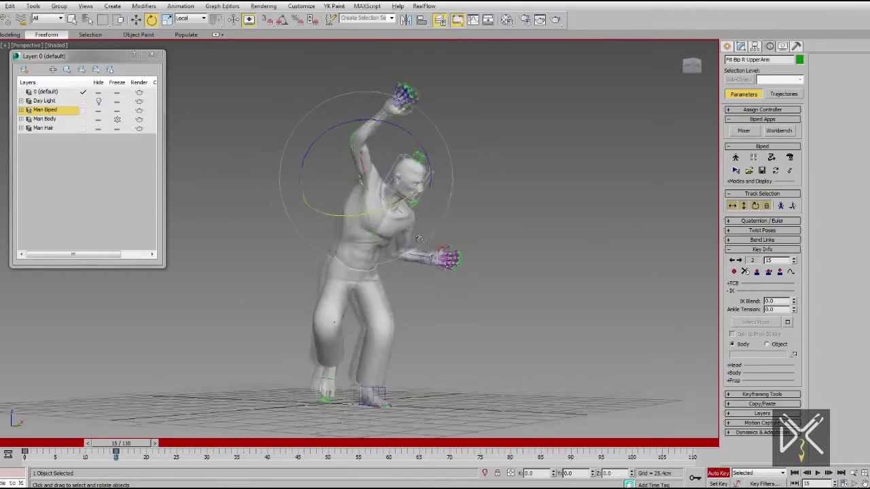
{"action": "middle_click_drag", "start_coordinate": [399, 250], "coordinate": [420, 265], "text": "alt"}
{"action": "scroll", "coordinate": [420, 264], "scroll_direction": "up", "scroll_amount": 4}
{"action": "left_click_drag", "start_coordinate": [449, 156], "coordinate": [457, 176]}
{"action": "middle_click_drag", "start_coordinate": [457, 176], "coordinate": [438, 182], "text": "alt"}
{"action": "left_click_drag", "start_coordinate": [433, 192], "coordinate": [422, 208]}
{"action": "scroll", "coordinate": [368, 202], "scroll_direction": "down", "scroll_amount": 5}
{"action": "middle_click_drag", "start_coordinate": [368, 203], "coordinate": [439, 214], "text": "alt"}
{"action": "left_click_drag", "start_coordinate": [139, 444], "coordinate": [142, 464]}
{"action": "middle_click_drag", "start_coordinate": [319, 319], "coordinate": [340, 317], "text": "alt"}
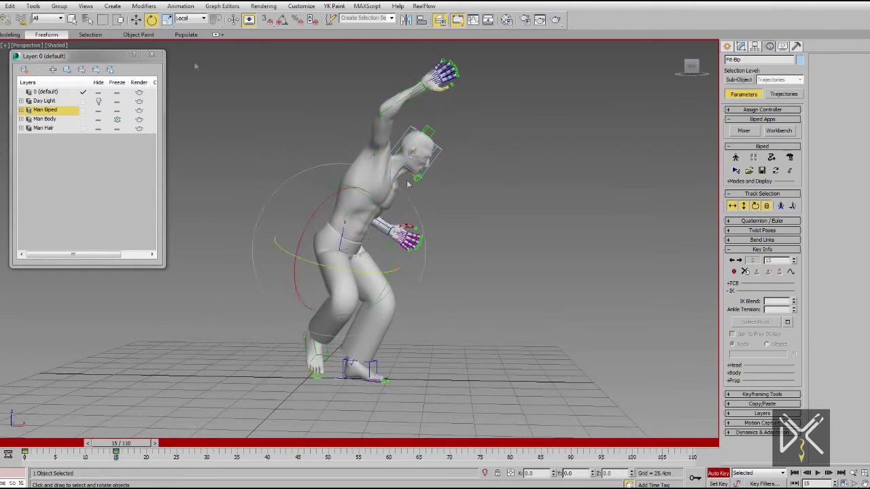
Check the motion leading up to frame 15, switch to the video editor and advance the reference footage to the next pose.
{"action": "middle_click_drag", "start_coordinate": [361, 232], "coordinate": [375, 234], "text": "alt"}
{"action": "left_click_drag", "start_coordinate": [115, 444], "coordinate": [46, 485]}
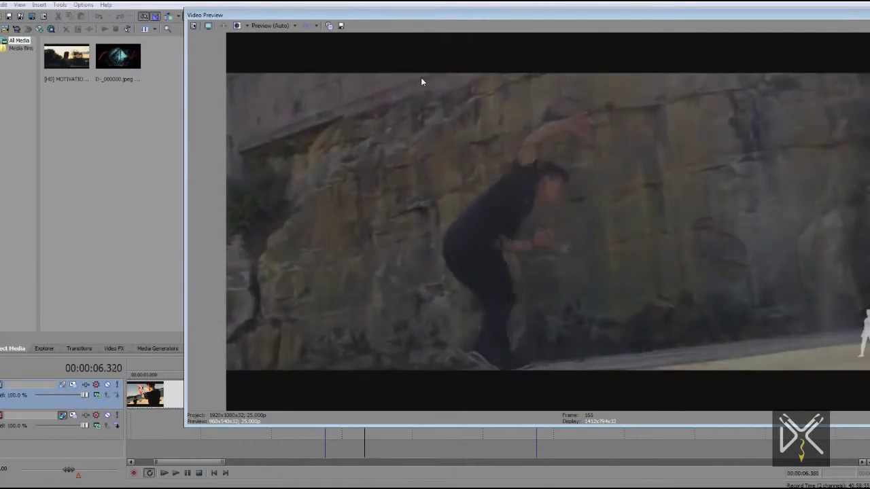
{"action": "key", "text": "Right"}
{"action": "key", "text": "Right"}
{"action": "key", "text": "Right"}
{"action": "key", "text": "Right"}
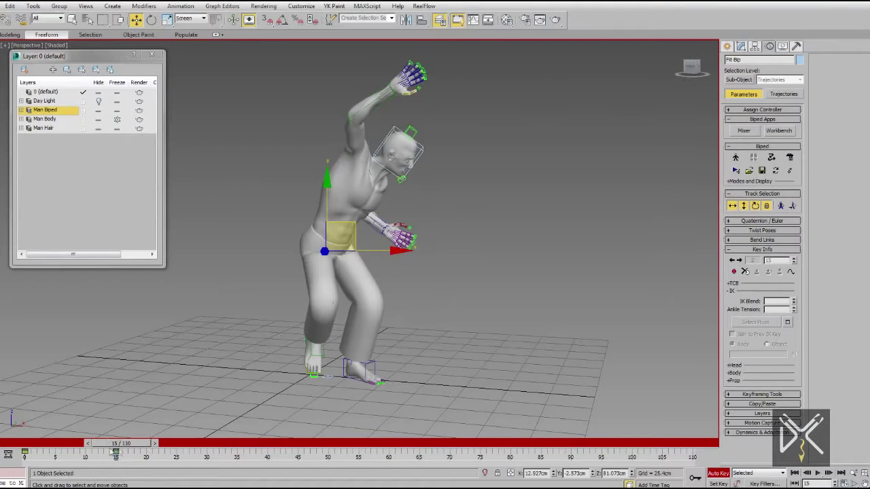
At frame 30, lift the biped's left foot off the floor and pose the left leg stretched backward.
{"action": "middle_click_drag", "start_coordinate": [282, 368], "coordinate": [372, 273], "text": "alt"}
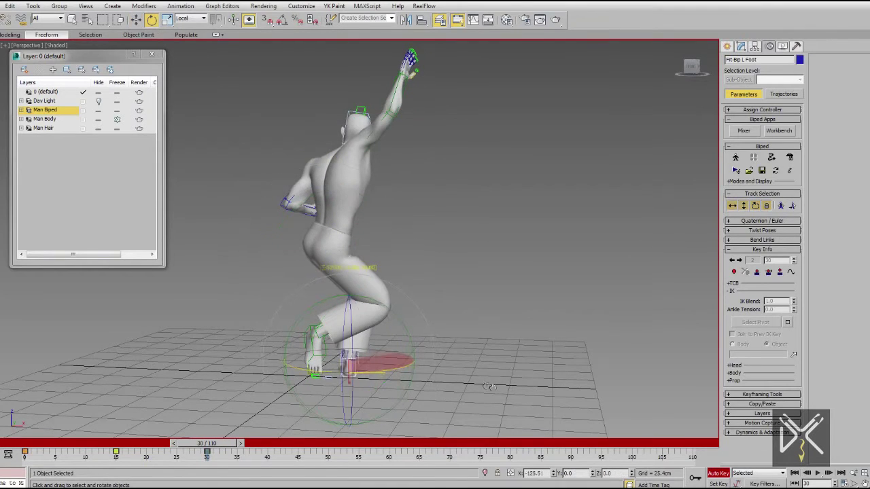
{"action": "middle_click_drag", "start_coordinate": [338, 260], "coordinate": [319, 328], "text": "alt"}
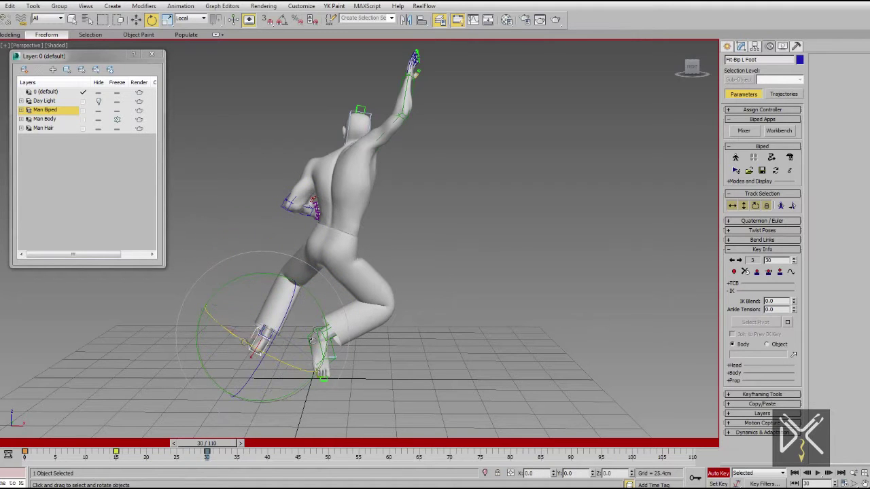
{"action": "middle_click_drag", "start_coordinate": [319, 347], "coordinate": [381, 340], "text": "alt"}
Rotate and reposition the right foot at frame 30 so the supporting foot is flat on the floor.
{"action": "left_click", "coordinate": [309, 320]}
{"action": "scroll", "coordinate": [309, 320], "scroll_direction": "up", "scroll_amount": 3}
{"action": "left_click_drag", "start_coordinate": [309, 236], "coordinate": [343, 261]}
{"action": "middle_click_drag", "start_coordinate": [343, 272], "coordinate": [305, 303], "text": "alt"}
{"action": "left_click_drag", "start_coordinate": [318, 322], "coordinate": [318, 315]}
{"action": "middle_click_drag", "start_coordinate": [318, 316], "coordinate": [241, 352], "text": "alt"}
{"action": "left_click", "coordinate": [154, 19]}
{"action": "left_click_drag", "start_coordinate": [420, 378], "coordinate": [421, 376]}
{"action": "middle_click_drag", "start_coordinate": [422, 376], "coordinate": [449, 309]}
{"action": "left_click", "coordinate": [136, 20]}
{"action": "left_click_drag", "start_coordinate": [421, 314], "coordinate": [346, 318]}
Raise the biped's center of mass at frame 30 to straighten the supporting leg.
{"action": "scroll", "coordinate": [408, 300], "scroll_direction": "down", "scroll_amount": 4}
{"action": "middle_click_drag", "start_coordinate": [346, 318], "coordinate": [401, 286], "text": "alt"}
{"action": "left_click", "coordinate": [408, 264]}
{"action": "left_click_drag", "start_coordinate": [422, 262], "coordinate": [417, 231]}
{"action": "middle_click_drag", "start_coordinate": [462, 265], "coordinate": [375, 331], "text": "alt"}
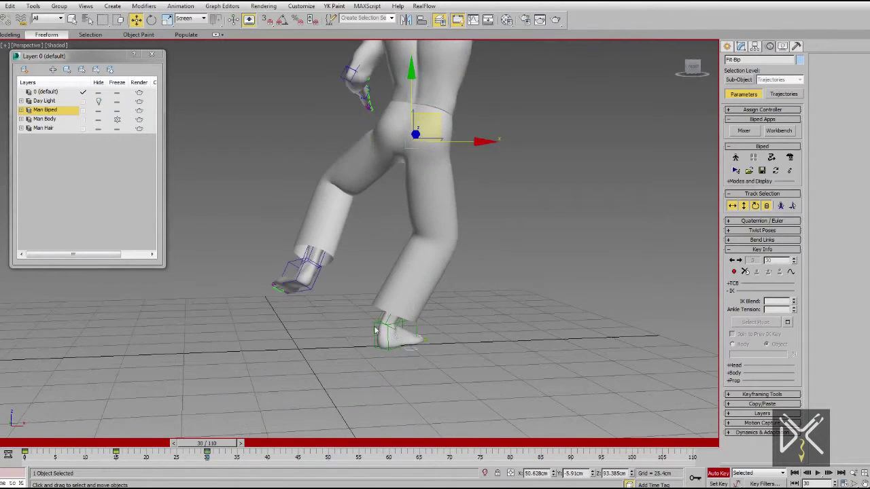
Rotate the right calf at frame 30 to refine the supporting leg's pose.
{"action": "left_click_drag", "start_coordinate": [463, 353], "coordinate": [464, 354]}
{"action": "middle_click_drag", "start_coordinate": [416, 265], "coordinate": [419, 301]}
{"action": "left_click", "coordinate": [417, 301]}
{"action": "left_click_drag", "start_coordinate": [435, 299], "coordinate": [395, 286]}
{"action": "middle_click_drag", "start_coordinate": [422, 230], "coordinate": [420, 320]}
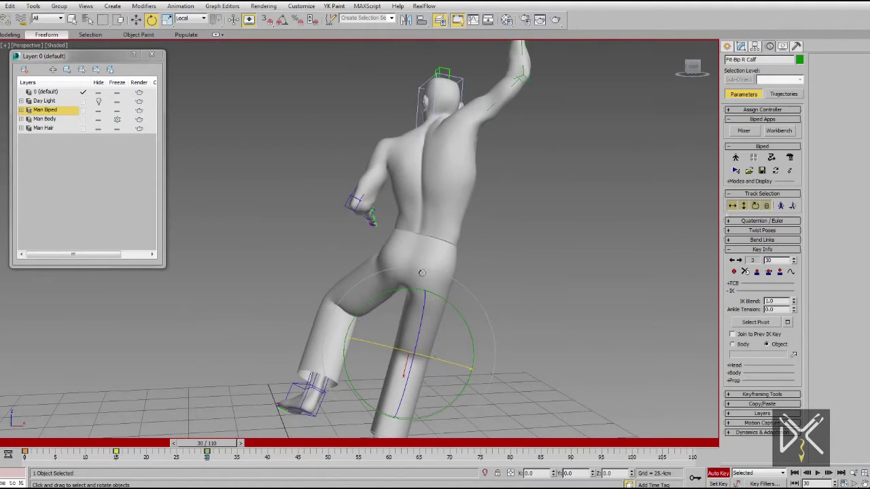
Lean the body sideways from the center of mass at frame 30 and shift it over the supporting leg.
{"action": "left_click_drag", "start_coordinate": [465, 231], "coordinate": [455, 272]}
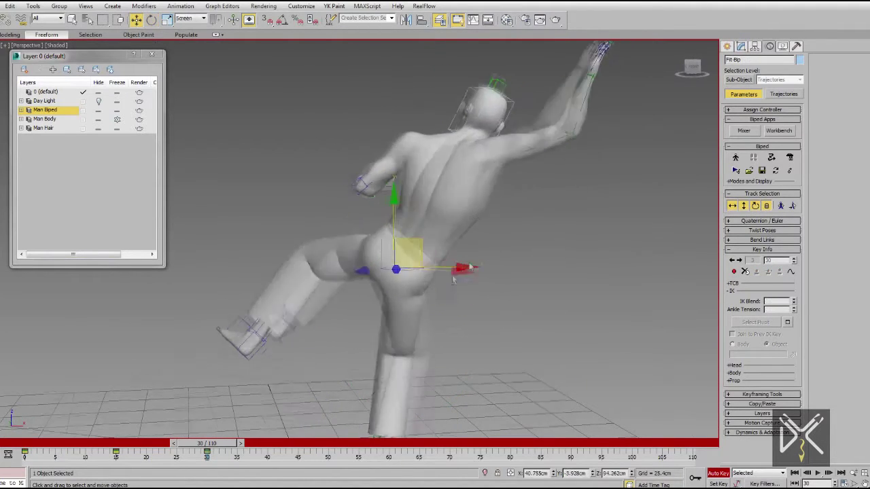
{"action": "middle_click_drag", "start_coordinate": [455, 273], "coordinate": [384, 262], "text": "alt"}
{"action": "left_click_drag", "start_coordinate": [409, 251], "coordinate": [443, 245]}
{"action": "middle_click_drag", "start_coordinate": [442, 245], "coordinate": [502, 265], "text": "alt"}
Bend the three spine segments into the lean and rotate both upper arms at frame 30, lowering the right arm.
{"action": "key", "text": "F3"}
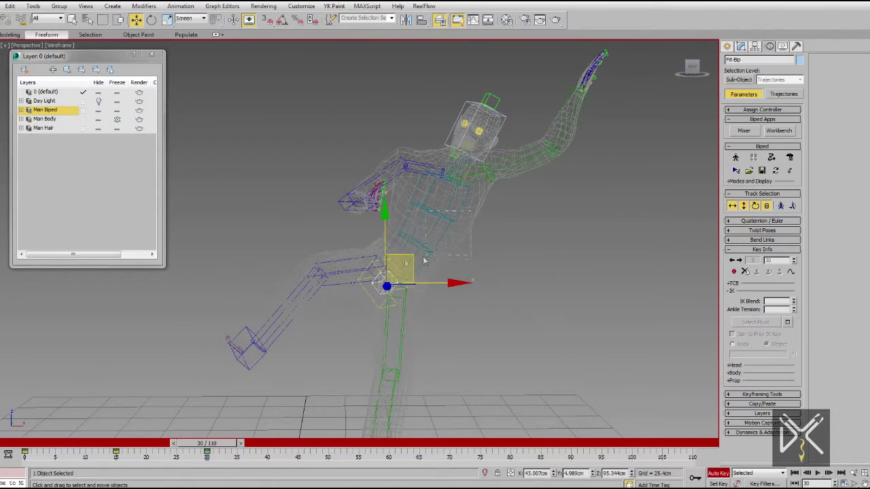
{"action": "key", "text": "F3"}
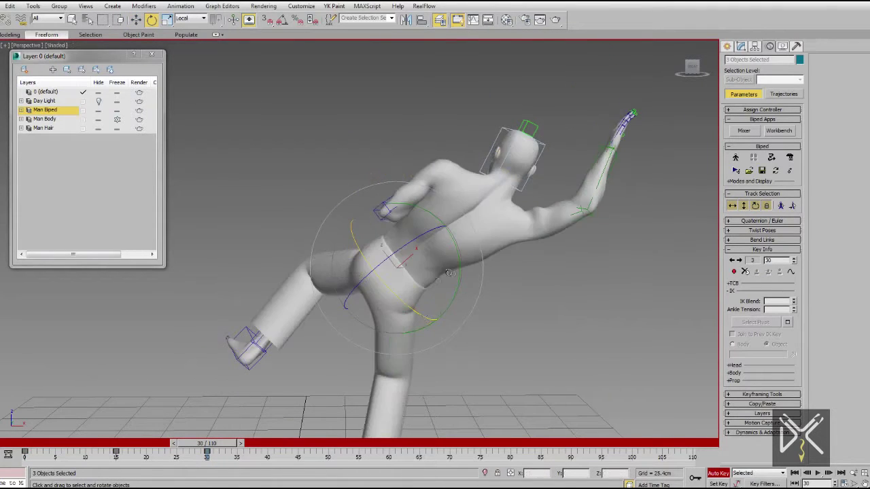
{"action": "left_click", "coordinate": [423, 188]}
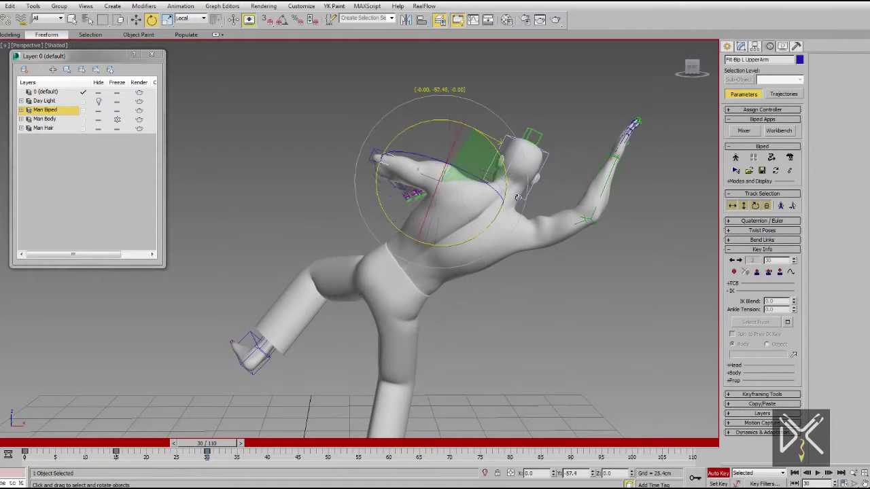
{"action": "left_click_drag", "start_coordinate": [595, 251], "coordinate": [552, 214]}
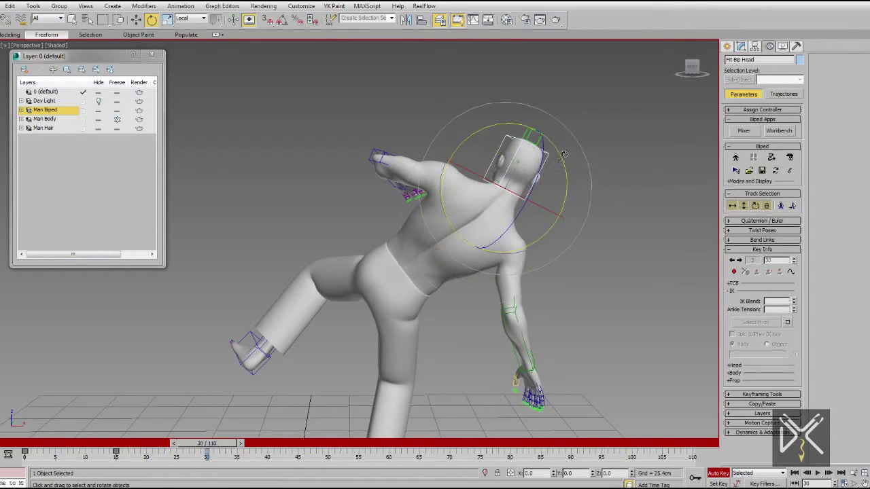
Rotate the head at frame 30 to look down toward the lowered arm, and view the pose from the front.
{"action": "middle_click_drag", "start_coordinate": [511, 203], "coordinate": [536, 220], "text": "alt"}
{"action": "scroll", "coordinate": [441, 241], "scroll_direction": "up", "scroll_amount": 3}
{"action": "left_click", "coordinate": [442, 245]}
{"action": "left_click_drag", "start_coordinate": [545, 218], "coordinate": [562, 344]}
{"action": "scroll", "coordinate": [555, 336], "scroll_direction": "down", "scroll_amount": 4}
{"action": "middle_click_drag", "start_coordinate": [555, 336], "coordinate": [469, 252], "text": "alt"}
{"action": "scroll", "coordinate": [469, 251], "scroll_direction": "up", "scroll_amount": 3}
Select the spine segments in wireframe display and rotate them at frame 30 to adjust the torso's twist.
{"action": "left_click", "coordinate": [513, 255]}
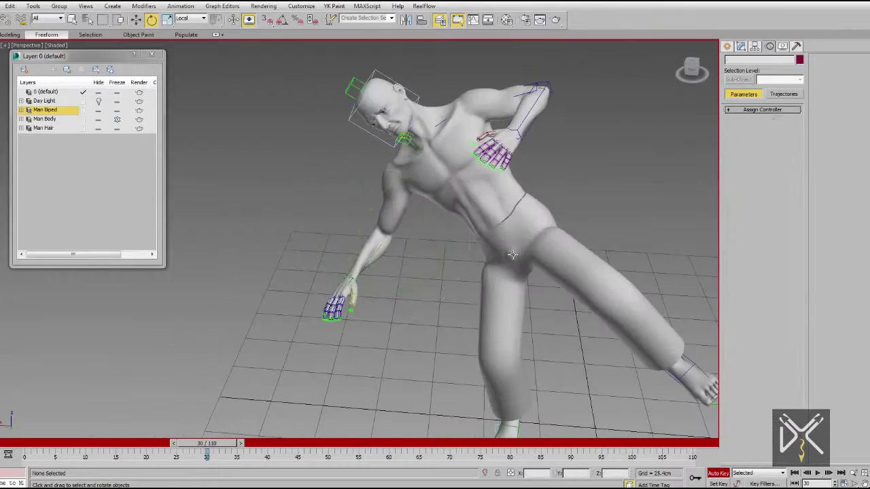
{"action": "key", "text": "F3"}
{"action": "left_click_drag", "start_coordinate": [451, 235], "coordinate": [501, 183]}
{"action": "left_click_drag", "start_coordinate": [590, 186], "coordinate": [559, 152]}
{"action": "key", "text": "F3"}
{"action": "mouse_move", "coordinate": [558, 204]}
{"action": "middle_mouse_down", "text": "alt"}
{"action": "mouse_move", "coordinate": [436, 275]}
{"action": "mouse_move", "coordinate": [489, 265]}
{"action": "mouse_move", "coordinate": [469, 272]}
{"action": "mouse_move", "coordinate": [472, 260]}
{"action": "mouse_move", "coordinate": [424, 259]}
{"action": "middle_mouse_up", "text": "alt"}
{"action": "scroll", "coordinate": [489, 265], "scroll_direction": "down", "scroll_amount": 3}
{"action": "scroll", "coordinate": [470, 272], "scroll_direction": "up", "scroll_amount": 4}
{"action": "key", "text": "F3"}
{"action": "left_click", "coordinate": [471, 260]}
{"action": "key", "text": "F3"}
Scrub back toward frame 15 and forward to frame 30 to check the transition between the poses.
{"action": "scroll", "coordinate": [425, 260], "scroll_direction": "down", "scroll_amount": 5}
{"action": "middle_click_drag", "start_coordinate": [431, 300], "coordinate": [509, 246], "text": "alt"}
{"action": "scroll", "coordinate": [413, 271], "scroll_direction": "up", "scroll_amount": 5}
{"action": "key", "text": "w"}
{"action": "left_click_drag", "start_coordinate": [220, 443], "coordinate": [96, 449]}
{"action": "left_click_drag", "start_coordinate": [104, 485], "coordinate": [205, 449]}
Join the right foot's key at frame 30 to its previous IK key and inspect the supporting foot.
{"action": "scroll", "coordinate": [398, 285], "scroll_direction": "down", "scroll_amount": 4}
{"action": "key", "text": "w"}
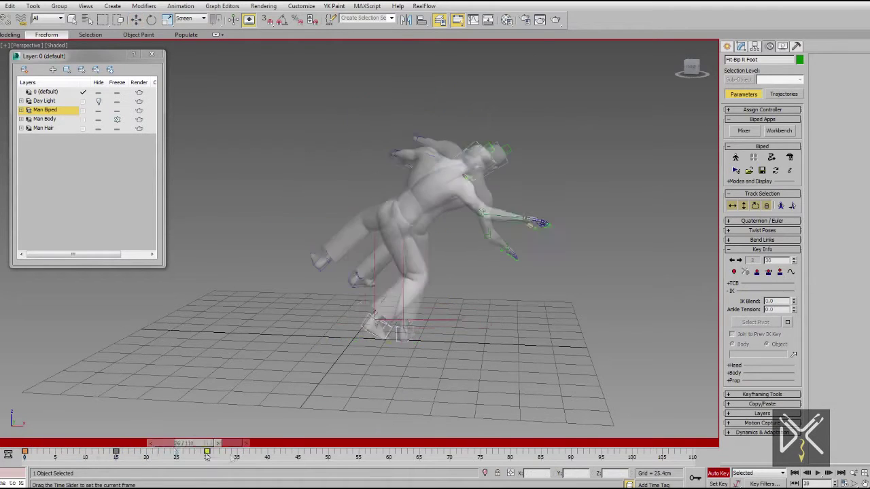
{"action": "scroll", "coordinate": [519, 287], "scroll_direction": "up", "scroll_amount": 5}
{"action": "scroll", "coordinate": [519, 287], "scroll_direction": "down", "scroll_amount": 4}
{"action": "middle_click_drag", "start_coordinate": [520, 287], "coordinate": [497, 375], "text": "alt"}
{"action": "scroll", "coordinate": [471, 385], "scroll_direction": "down", "scroll_amount": 6}
{"action": "scroll", "coordinate": [468, 260], "scroll_direction": "up", "scroll_amount": 4}
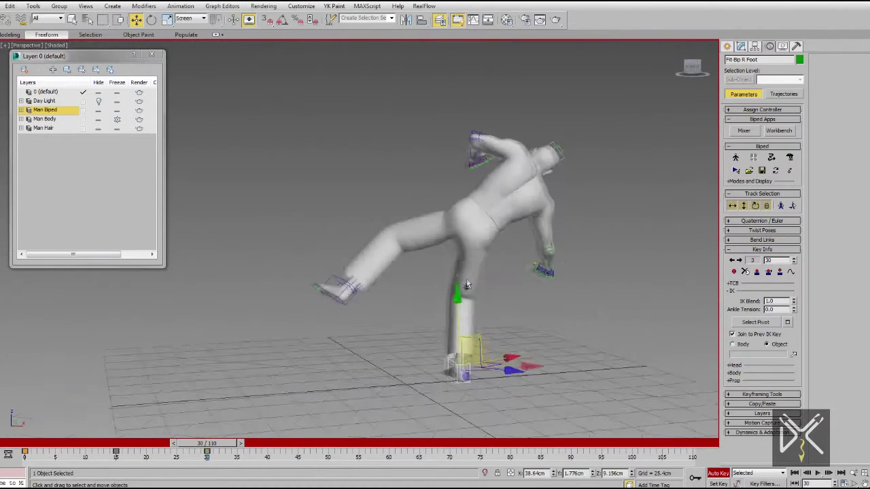
Select the lowest spine segment in wireframe display, rotate it at frame 30 and check the resulting pose.
{"action": "left_click", "coordinate": [475, 257]}
{"action": "key", "text": "F3"}
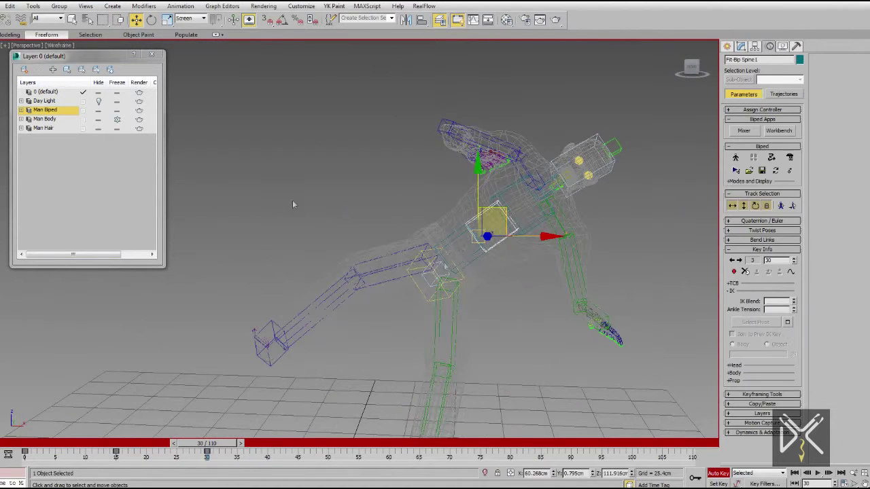
{"action": "key", "text": "F3"}
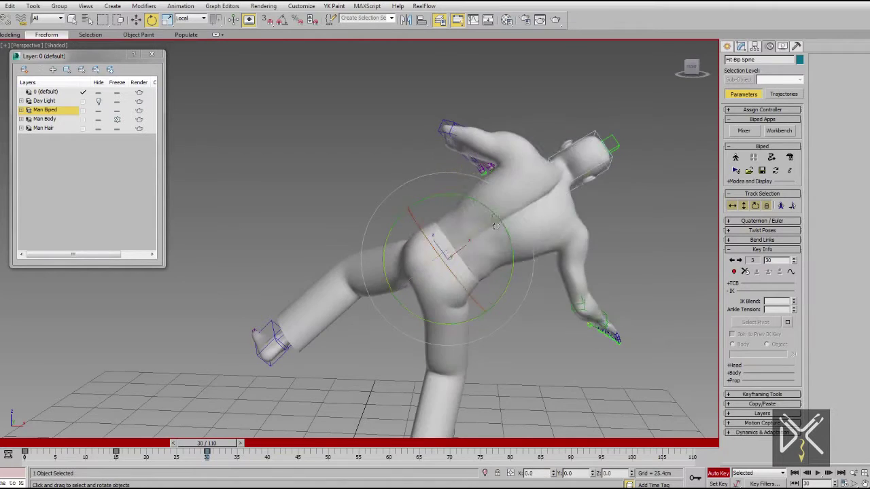
{"action": "scroll", "coordinate": [475, 290], "scroll_direction": "down", "scroll_amount": 4}
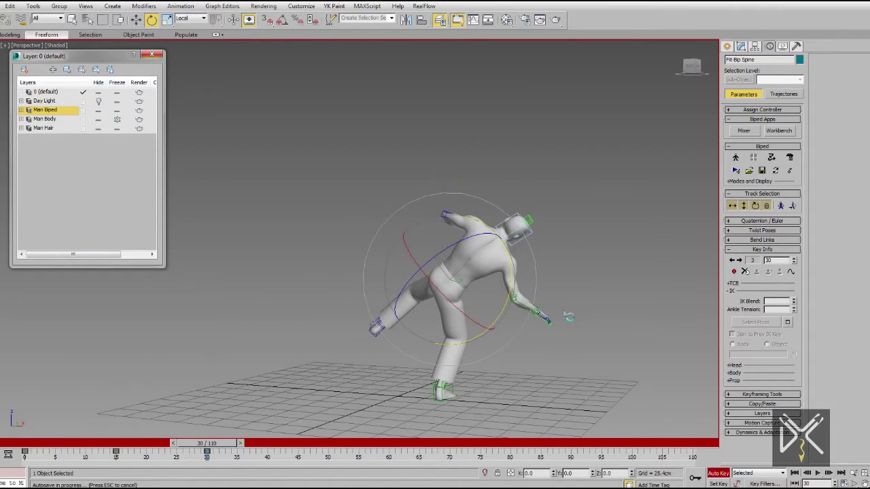
{"action": "scroll", "coordinate": [517, 330], "scroll_direction": "up", "scroll_amount": 3}
{"action": "left_click_drag", "start_coordinate": [223, 444], "coordinate": [223, 462]}
{"action": "scroll", "coordinate": [447, 329], "scroll_direction": "down", "scroll_amount": 3}
{"action": "key", "text": "e"}
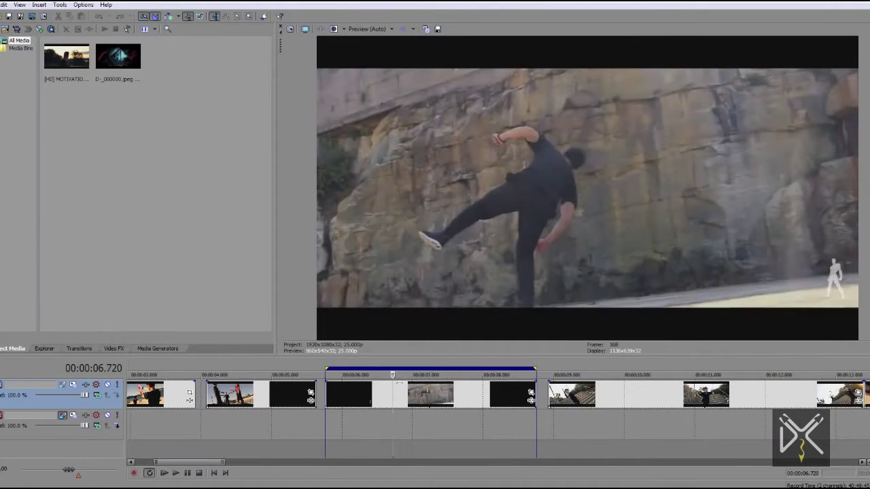
Step back and forth through the reference footage to examine the takeoff and airborne poses after the kick-up.
{"action": "key", "text": "Right"}
{"action": "key", "text": "Right"}
{"action": "key", "text": "Right"}
{"action": "key", "text": "Right"}
{"action": "key", "text": "Right"}
{"action": "key", "text": "Right"}
{"action": "key", "text": "Right"}
{"action": "key", "text": "Right"}
{"action": "key", "text": "Right"}
{"action": "key", "text": "Right"}
{"action": "key", "text": "Left"}
{"action": "key", "text": "Left"}
{"action": "key", "text": "Left"}
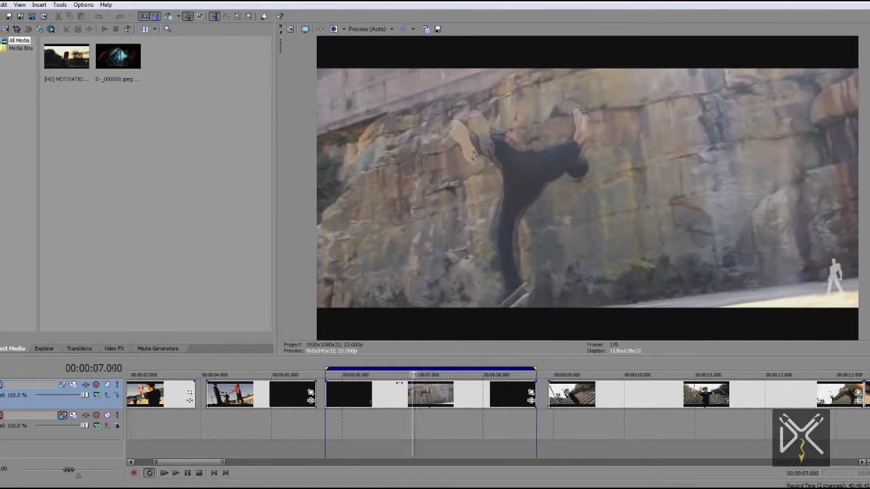
{"action": "key", "text": "Right"}
{"action": "key", "text": "Right"}
{"action": "key", "text": "Right"}
{"action": "key", "text": "Right"}
{"action": "key", "text": "Right"}
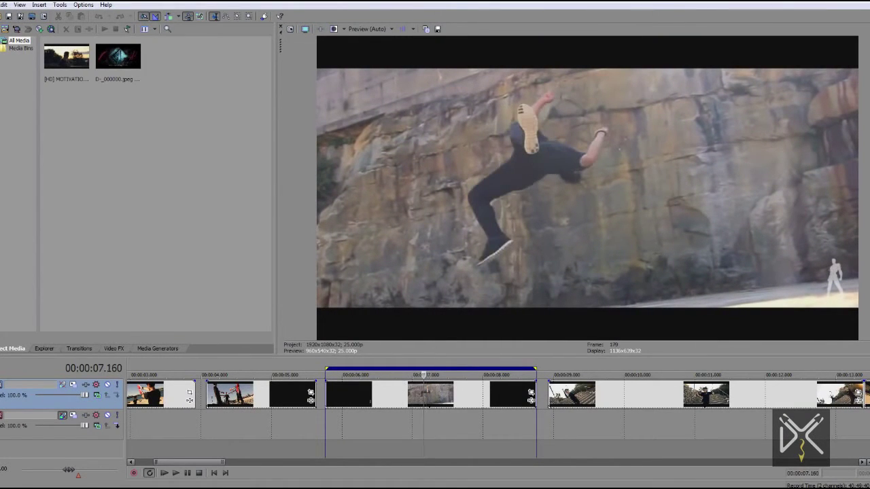
Switch back to 3ds Max, go to frame 45 and set a free key on the right foot.
{"action": "left_click_drag", "start_coordinate": [281, 45], "coordinate": [869, 102]}
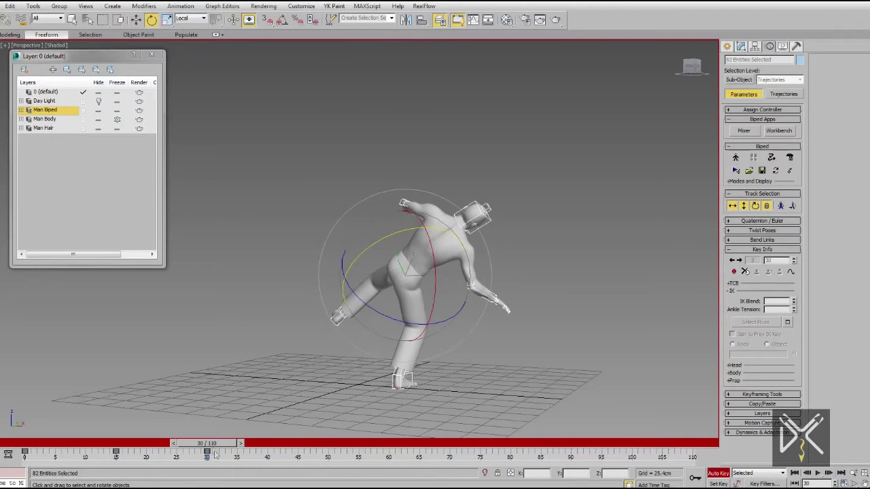
{"action": "middle_click_drag", "start_coordinate": [359, 324], "coordinate": [395, 333], "text": "alt"}
{"action": "scroll", "coordinate": [384, 355], "scroll_direction": "up", "scroll_amount": 3}
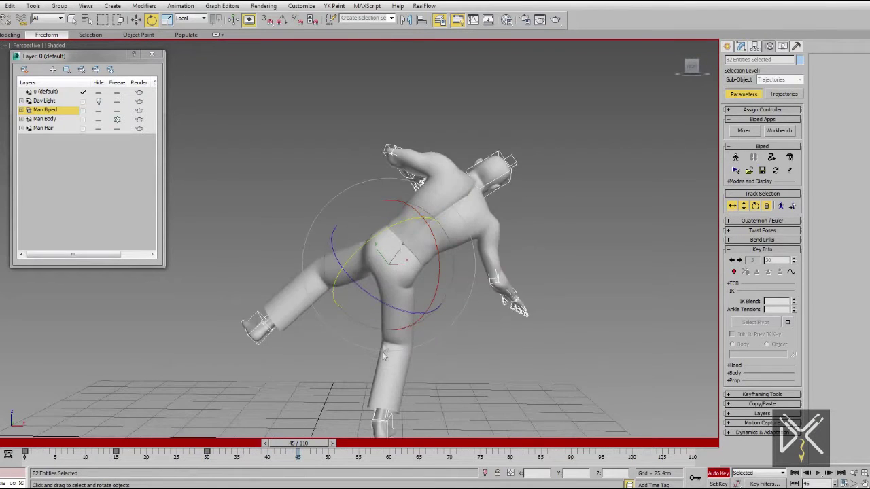
{"action": "middle_click_drag", "start_coordinate": [399, 414], "coordinate": [399, 333]}
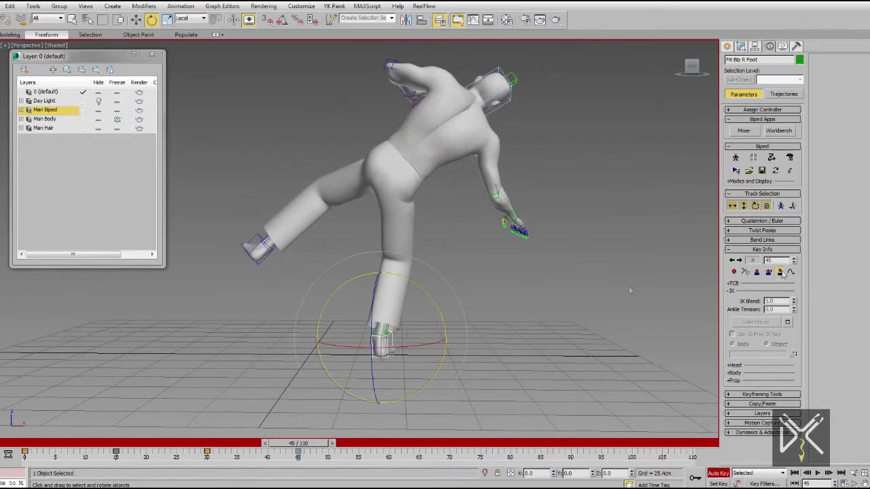
Rotate the biped's center of mass at frame 45 to tip the whole body into the airborne turn.
{"action": "left_click_drag", "start_coordinate": [364, 206], "coordinate": [463, 110]}
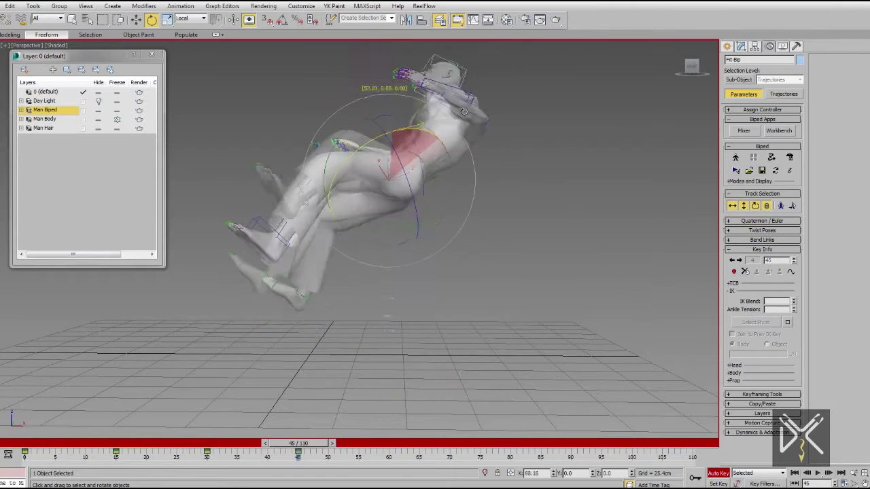
{"action": "middle_click_drag", "start_coordinate": [423, 172], "coordinate": [482, 178], "text": "alt"}
{"action": "mouse_move", "coordinate": [306, 443]}
{"action": "left_mouse_down"}
{"action": "mouse_move", "coordinate": [66, 426]}
{"action": "mouse_move", "coordinate": [324, 441]}
{"action": "mouse_move", "coordinate": [306, 442]}
{"action": "left_mouse_up"}
{"action": "mouse_move", "coordinate": [350, 299]}
{"action": "middle_mouse_down", "text": "alt"}
{"action": "mouse_move", "coordinate": [398, 301]}
{"action": "mouse_move", "coordinate": [408, 333]}
{"action": "middle_mouse_up", "text": "alt"}
{"action": "scroll", "coordinate": [495, 237], "scroll_direction": "up", "scroll_amount": 5}
{"action": "middle_click_drag", "start_coordinate": [495, 237], "coordinate": [449, 242], "text": "alt"}
Select the spine in wireframe display and rotate it at frame 45 to bend the torso.
{"action": "key", "text": "F3"}
{"action": "middle_click_drag", "start_coordinate": [449, 184], "coordinate": [373, 226], "text": "alt"}
{"action": "left_click", "coordinate": [374, 226]}
{"action": "left_click_drag", "start_coordinate": [373, 225], "coordinate": [418, 246]}
{"action": "key", "text": "F3"}
Pose the left upper arm at frame 45 with the arm held out to the side.
{"action": "mouse_move", "coordinate": [418, 246]}
{"action": "middle_mouse_down", "text": "alt"}
{"action": "mouse_move", "coordinate": [509, 259]}
{"action": "mouse_move", "coordinate": [468, 254]}
{"action": "mouse_move", "coordinate": [410, 282]}
{"action": "middle_mouse_up", "text": "alt"}
{"action": "left_click", "coordinate": [410, 282]}
{"action": "mouse_move", "coordinate": [391, 367]}
{"action": "middle_mouse_down", "text": "alt"}
{"action": "mouse_move", "coordinate": [529, 314]}
{"action": "mouse_move", "coordinate": [596, 302]}
{"action": "mouse_move", "coordinate": [573, 290]}
{"action": "mouse_move", "coordinate": [586, 343]}
{"action": "mouse_move", "coordinate": [588, 334]}
{"action": "middle_mouse_up", "text": "alt"}
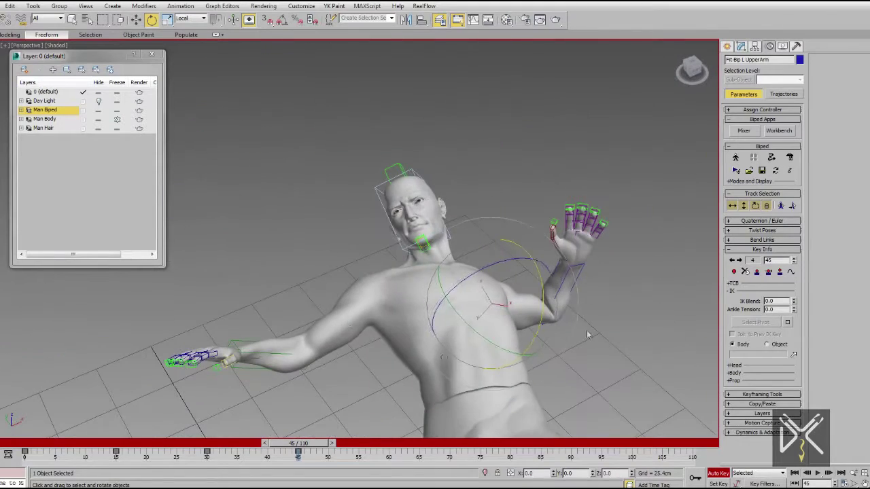
Raise the right arm above the head at frame 45 by rotating its upper arm and forearm.
{"action": "middle_click_drag", "start_coordinate": [348, 332], "coordinate": [335, 294], "text": "alt"}
{"action": "left_click_drag", "start_coordinate": [328, 280], "coordinate": [357, 255]}
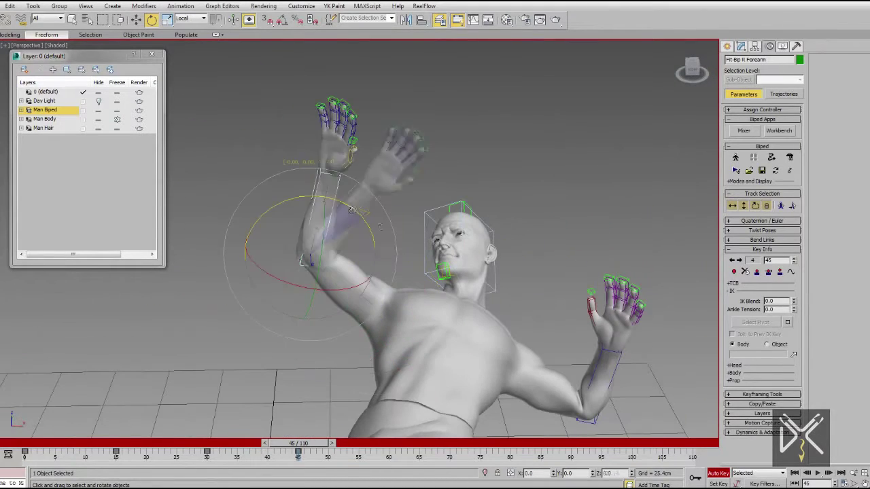
{"action": "middle_click_drag", "start_coordinate": [498, 262], "coordinate": [336, 282], "text": "alt"}
{"action": "left_click", "coordinate": [374, 284]}
{"action": "left_click", "coordinate": [336, 282]}
{"action": "left_click_drag", "start_coordinate": [343, 224], "coordinate": [325, 242]}
Rotate the leg segments at frame 45 to match the airborne kick pose.
{"action": "left_click", "coordinate": [273, 412]}
{"action": "middle_click_drag", "start_coordinate": [274, 412], "coordinate": [345, 289]}
{"action": "left_click_drag", "start_coordinate": [369, 219], "coordinate": [320, 217]}
{"action": "middle_click_drag", "start_coordinate": [319, 216], "coordinate": [379, 243], "text": "alt"}
{"action": "left_click", "coordinate": [378, 245]}
{"action": "left_click", "coordinate": [379, 236]}
{"action": "left_click_drag", "start_coordinate": [361, 160], "coordinate": [331, 168]}
Select the biped's center of mass for moving and scrub back from frame 45 to check the body's path.
{"action": "middle_click_drag", "start_coordinate": [331, 168], "coordinate": [569, 276], "text": "alt"}
{"action": "left_click", "coordinate": [743, 206]}
{"action": "left_click", "coordinate": [733, 205]}
{"action": "middle_click_drag", "start_coordinate": [476, 271], "coordinate": [517, 269], "text": "alt"}
{"action": "scroll", "coordinate": [408, 272], "scroll_direction": "down", "scroll_amount": 4}
{"action": "left_click_drag", "start_coordinate": [297, 444], "coordinate": [65, 460]}
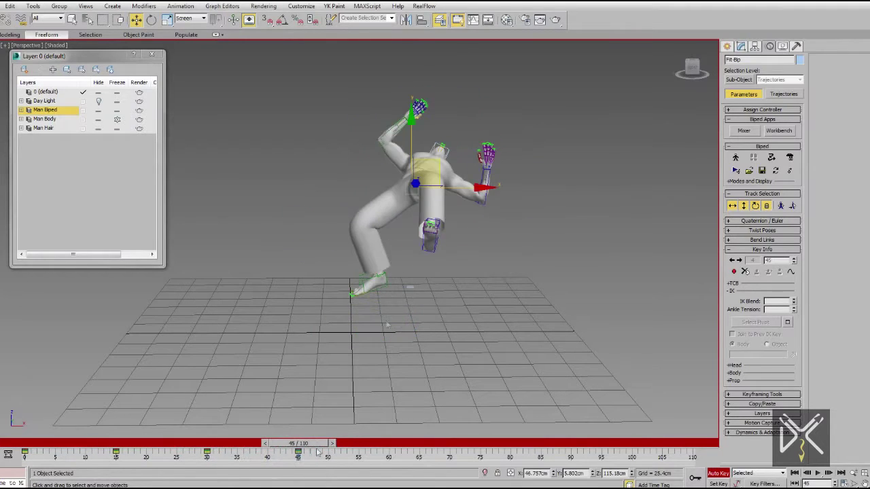
Select the three spine segments in wireframe display and rotate them at frame 45 to arch the torso.
{"action": "middle_click_drag", "start_coordinate": [387, 325], "coordinate": [476, 301], "text": "alt"}
{"action": "scroll", "coordinate": [473, 296], "scroll_direction": "up", "scroll_amount": 4}
{"action": "middle_click_drag", "start_coordinate": [460, 269], "coordinate": [429, 312]}
{"action": "key", "text": "F3"}
{"action": "key", "text": "e"}
{"action": "left_click_drag", "start_coordinate": [402, 282], "coordinate": [457, 299]}
{"action": "mouse_move", "coordinate": [457, 299]}
{"action": "middle_mouse_down", "text": "alt"}
{"action": "mouse_move", "coordinate": [476, 288]}
{"action": "mouse_move", "coordinate": [473, 279]}
{"action": "mouse_move", "coordinate": [479, 325]}
{"action": "mouse_move", "coordinate": [505, 247]}
{"action": "middle_mouse_up", "text": "alt"}
{"action": "key", "text": "F3"}
{"action": "scroll", "coordinate": [466, 297], "scroll_direction": "down", "scroll_amount": 4}
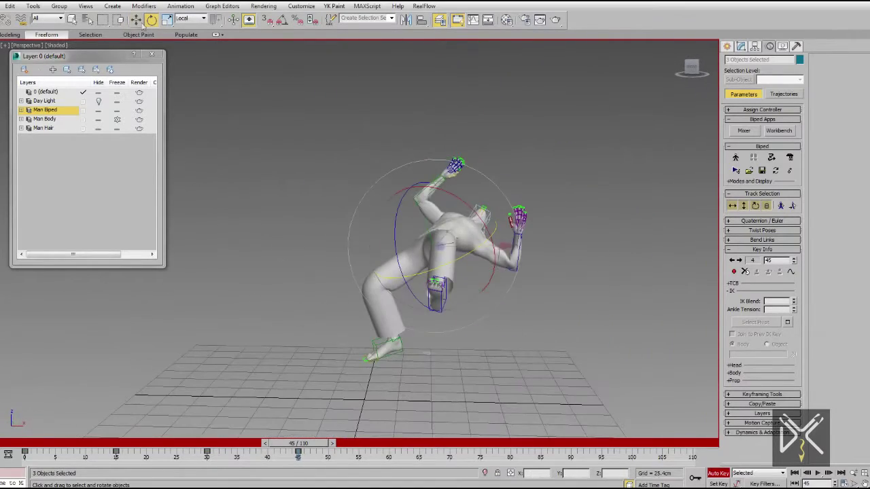
Select the biped's center of mass and review the airborne pose at frame 45.
{"action": "left_click", "coordinate": [733, 206]}
{"action": "left_click_drag", "start_coordinate": [298, 444], "coordinate": [299, 469]}
{"action": "middle_click_drag", "start_coordinate": [591, 132], "coordinate": [552, 110]}
{"action": "left_click_drag", "start_coordinate": [553, 110], "coordinate": [281, 387]}
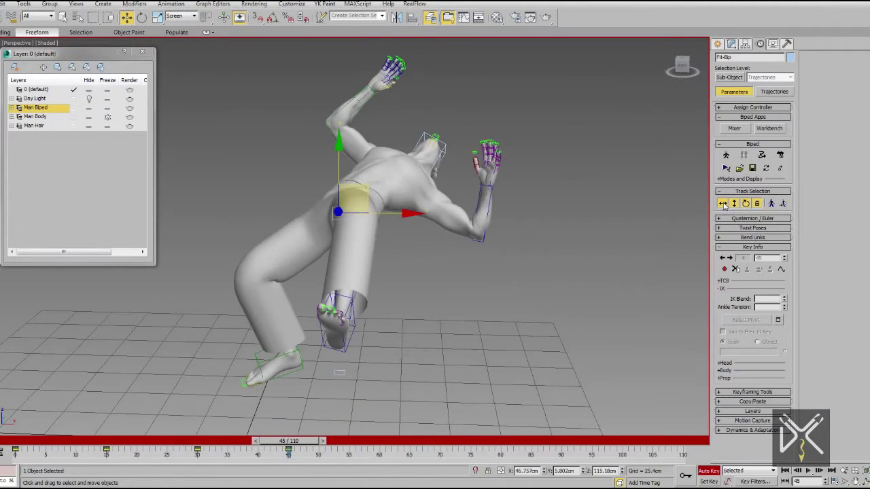
Rotate the biped's center of mass at frame 60 to turn the body face-down in midair.
{"action": "left_click", "coordinate": [142, 18]}
{"action": "left_click_drag", "start_coordinate": [381, 164], "coordinate": [388, 259]}
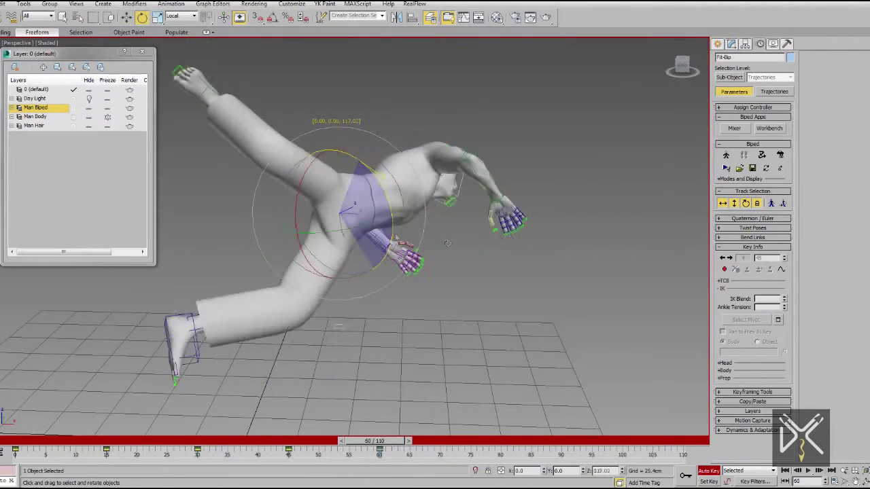
{"action": "left_click_drag", "start_coordinate": [354, 221], "coordinate": [394, 216]}
{"action": "middle_click_drag", "start_coordinate": [408, 272], "coordinate": [340, 279], "text": "alt"}
Rotate the right thigh at frame 60 to reposition the raised leg.
{"action": "left_click", "coordinate": [318, 185]}
{"action": "mouse_move", "coordinate": [380, 244]}
{"action": "middle_mouse_down", "text": "alt"}
{"action": "mouse_move", "coordinate": [462, 238]}
{"action": "mouse_move", "coordinate": [401, 235]}
{"action": "mouse_move", "coordinate": [437, 232]}
{"action": "middle_mouse_up", "text": "alt"}
{"action": "scroll", "coordinate": [408, 234], "scroll_direction": "up", "scroll_amount": 2}
{"action": "key", "text": "F3"}
{"action": "key", "text": "F3"}
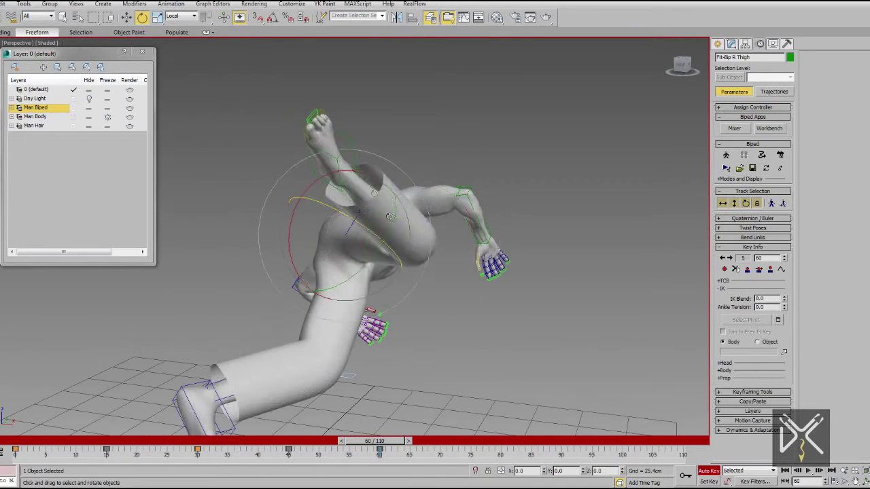
Rotate the right calf and readjust the right thigh at frame 60 to refine the raised leg.
{"action": "left_click", "coordinate": [506, 272]}
{"action": "middle_click_drag", "start_coordinate": [643, 366], "coordinate": [467, 321], "text": "alt"}
{"action": "left_click_drag", "start_coordinate": [466, 291], "coordinate": [456, 277]}
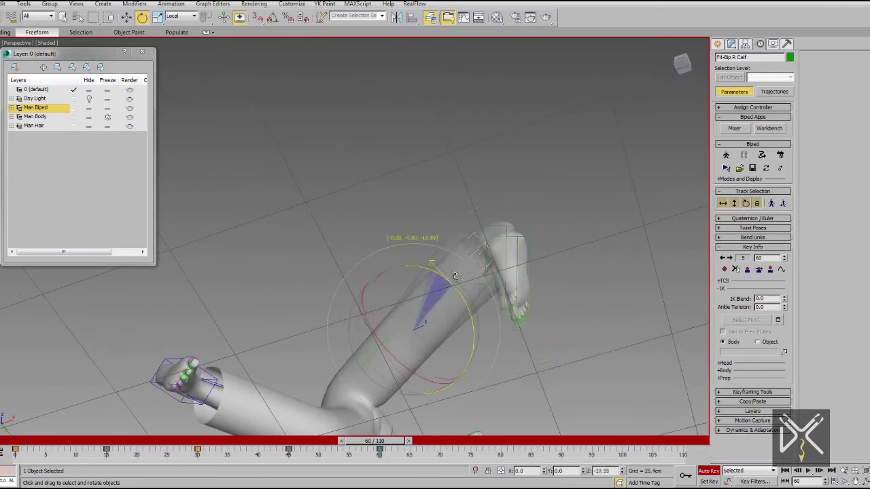
{"action": "left_click", "coordinate": [404, 357]}
{"action": "mouse_move", "coordinate": [427, 373]}
{"action": "left_mouse_down"}
{"action": "mouse_move", "coordinate": [412, 349]}
{"action": "mouse_move", "coordinate": [420, 360]}
{"action": "left_mouse_up"}
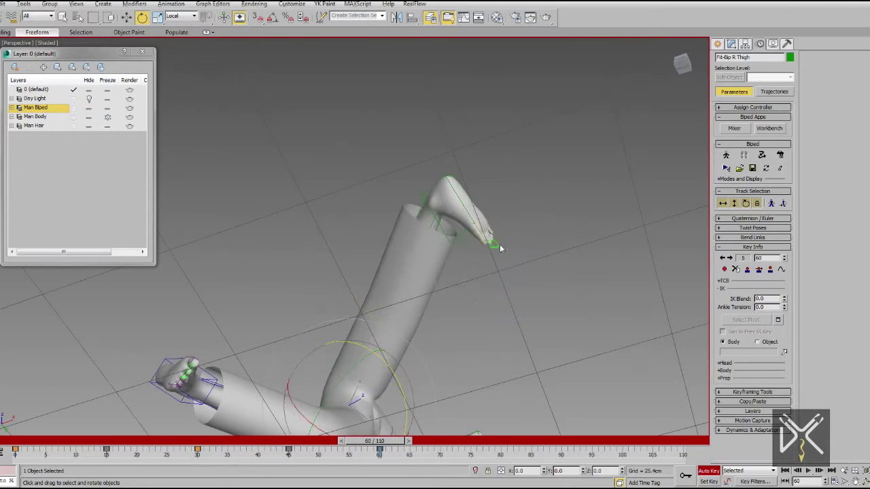
Rotate the right and left feet at frame 60 to point them in line with the airborne legs.
{"action": "middle_click_drag", "start_coordinate": [501, 249], "coordinate": [435, 272], "text": "alt"}
{"action": "left_click_drag", "start_coordinate": [410, 285], "coordinate": [409, 275]}
{"action": "middle_click_drag", "start_coordinate": [537, 261], "coordinate": [292, 231], "text": "alt"}
{"action": "left_click", "coordinate": [503, 308]}
{"action": "left_click", "coordinate": [369, 278]}
{"action": "left_click_drag", "start_coordinate": [429, 167], "coordinate": [460, 190]}
{"action": "left_click", "coordinate": [230, 208]}
{"action": "middle_click_drag", "start_coordinate": [265, 224], "coordinate": [302, 285], "text": "alt"}
{"action": "left_click_drag", "start_coordinate": [367, 305], "coordinate": [319, 304]}
{"action": "middle_click_drag", "start_coordinate": [279, 190], "coordinate": [323, 237], "text": "alt"}
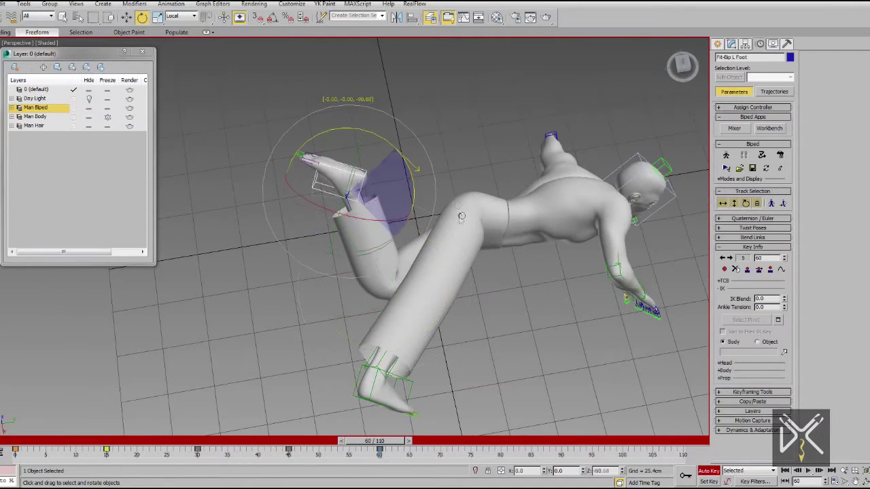
Rotate the right thigh at frame 60 to refine the leg's position under the body.
{"action": "left_click_drag", "start_coordinate": [510, 302], "coordinate": [510, 303]}
{"action": "left_click", "coordinate": [423, 303]}
{"action": "middle_click_drag", "start_coordinate": [423, 306], "coordinate": [420, 248], "text": "alt"}
{"action": "left_click_drag", "start_coordinate": [425, 253], "coordinate": [435, 219]}
{"action": "middle_click_drag", "start_coordinate": [500, 258], "coordinate": [556, 275], "text": "alt"}
{"action": "left_click_drag", "start_coordinate": [484, 283], "coordinate": [514, 289]}
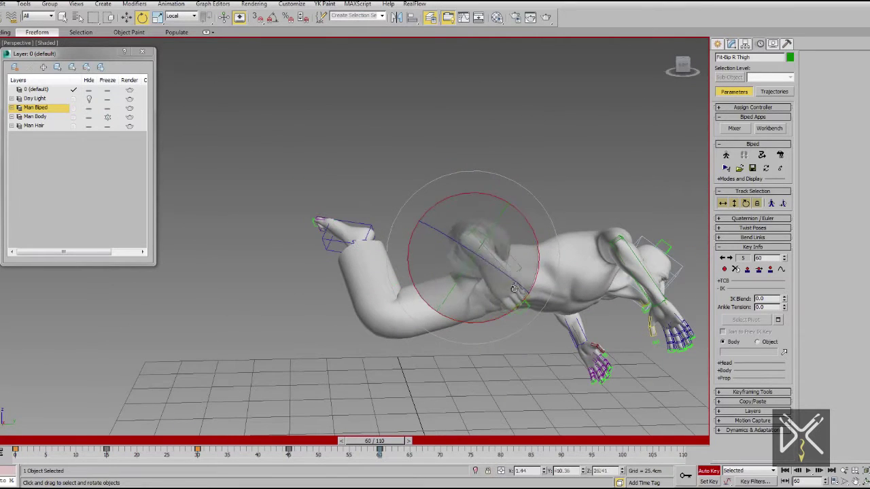
Rotate the arms at frame 60, including the left upper arm, to reposition them around the torso.
{"action": "middle_click_drag", "start_coordinate": [524, 268], "coordinate": [661, 224], "text": "alt"}
{"action": "left_click", "coordinate": [622, 270]}
{"action": "middle_click_drag", "start_coordinate": [618, 272], "coordinate": [436, 252], "text": "alt"}
{"action": "left_click", "coordinate": [429, 244]}
{"action": "left_click_drag", "start_coordinate": [388, 238], "coordinate": [379, 228]}
{"action": "middle_click_drag", "start_coordinate": [381, 231], "coordinate": [442, 299], "text": "alt"}
{"action": "scroll", "coordinate": [419, 129], "scroll_direction": "up", "scroll_amount": 4}
{"action": "middle_click_drag", "start_coordinate": [419, 156], "coordinate": [370, 245]}
{"action": "left_click", "coordinate": [380, 237]}
{"action": "left_click_drag", "start_coordinate": [418, 166], "coordinate": [388, 172]}
{"action": "middle_click_drag", "start_coordinate": [389, 171], "coordinate": [417, 258], "text": "alt"}
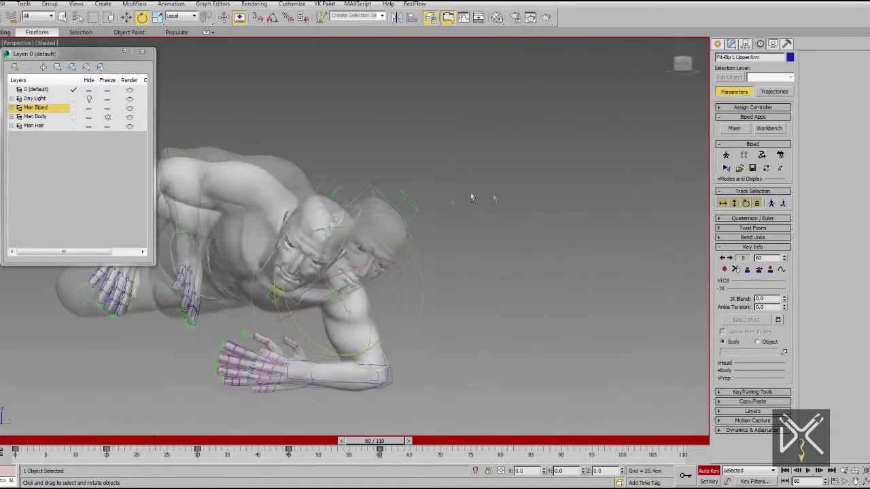
Select the three spine links in wireframe display and rotate them at frame 60 to bend the torso.
{"action": "left_click", "coordinate": [417, 258]}
{"action": "middle_click_drag", "start_coordinate": [385, 227], "coordinate": [305, 216], "text": "alt"}
{"action": "key", "text": "F3"}
{"action": "left_click_drag", "start_coordinate": [376, 199], "coordinate": [275, 224]}
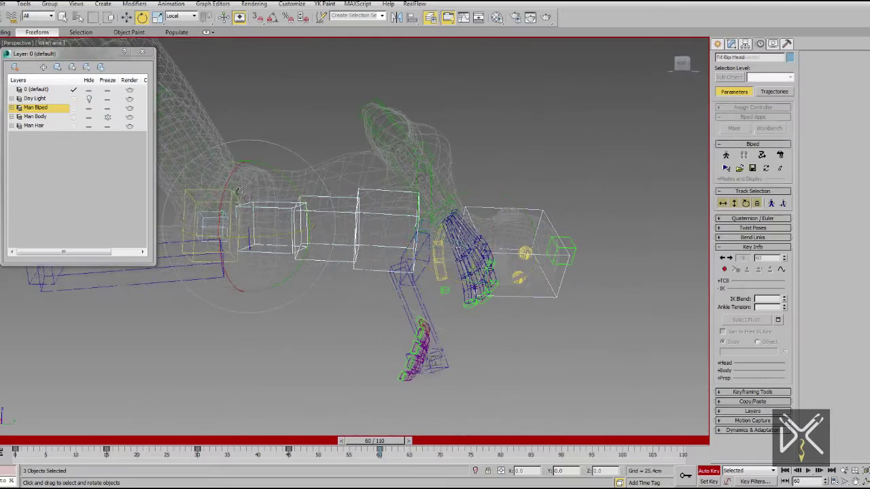
{"action": "key", "text": "F3"}
Rotate individual upper-body parts at frame 60 to refine the midair pose, and check the motion by scrubbing.
{"action": "mouse_move", "coordinate": [571, 224]}
{"action": "middle_mouse_down", "text": "alt"}
{"action": "mouse_move", "coordinate": [442, 313]}
{"action": "mouse_move", "coordinate": [431, 284]}
{"action": "middle_mouse_up", "text": "alt"}
{"action": "left_click", "coordinate": [432, 283]}
{"action": "left_click_drag", "start_coordinate": [476, 290], "coordinate": [488, 223]}
{"action": "middle_click_drag", "start_coordinate": [292, 235], "coordinate": [382, 224], "text": "alt"}
{"action": "left_click", "coordinate": [345, 170]}
{"action": "left_click_drag", "start_coordinate": [386, 237], "coordinate": [334, 238]}
{"action": "middle_click_drag", "start_coordinate": [335, 238], "coordinate": [516, 313], "text": "alt"}
{"action": "scroll", "coordinate": [648, 299], "scroll_direction": "down", "scroll_amount": 4}
{"action": "left_click_drag", "start_coordinate": [374, 441], "coordinate": [386, 409]}
{"action": "middle_click_drag", "start_coordinate": [391, 360], "coordinate": [426, 332], "text": "alt"}
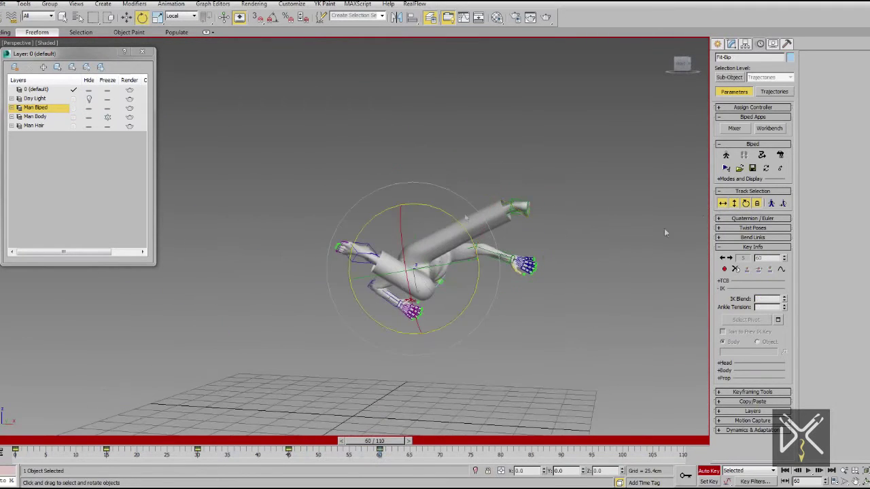
Move the biped's center of mass higher and forward at frame 45.
{"action": "middle_click_drag", "start_coordinate": [390, 249], "coordinate": [408, 256], "text": "alt"}
{"action": "middle_click_drag", "start_coordinate": [449, 357], "coordinate": [429, 265]}
{"action": "left_click_drag", "start_coordinate": [375, 441], "coordinate": [297, 388]}
{"action": "key", "text": "w"}
{"action": "left_click_drag", "start_coordinate": [402, 185], "coordinate": [425, 150]}
Move the biped's center of mass higher and forward at frame 60, and scrub the jump to check it.
{"action": "left_click_drag", "start_coordinate": [303, 441], "coordinate": [391, 432]}
{"action": "left_click_drag", "start_coordinate": [397, 176], "coordinate": [441, 142]}
{"action": "middle_click_drag", "start_coordinate": [440, 141], "coordinate": [432, 182], "text": "alt"}
{"action": "key", "text": "shift+z"}
{"action": "left_click_drag", "start_coordinate": [395, 442], "coordinate": [333, 436]}
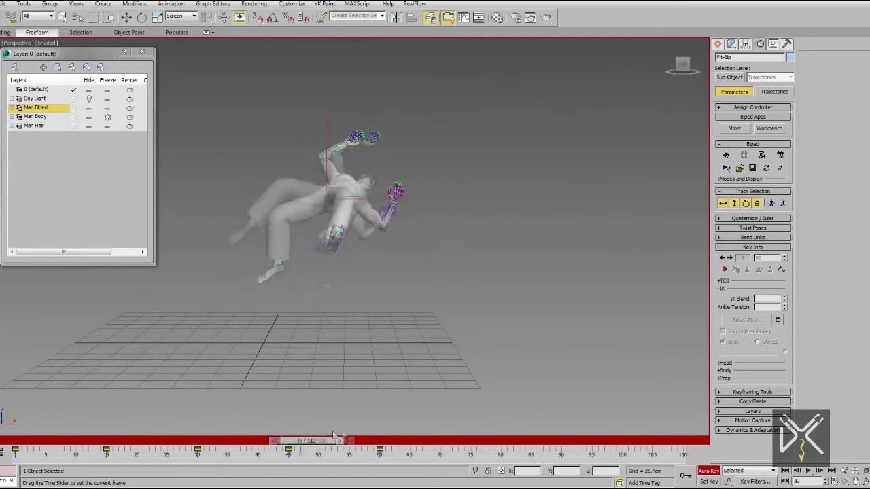
{"action": "left_click_drag", "start_coordinate": [270, 442], "coordinate": [295, 452]}
{"action": "left_click_drag", "start_coordinate": [335, 471], "coordinate": [223, 471]}
Display the center of mass trajectory and reposition the body at frame 45 to smooth the jump arc.
{"action": "left_click", "coordinate": [782, 269]}
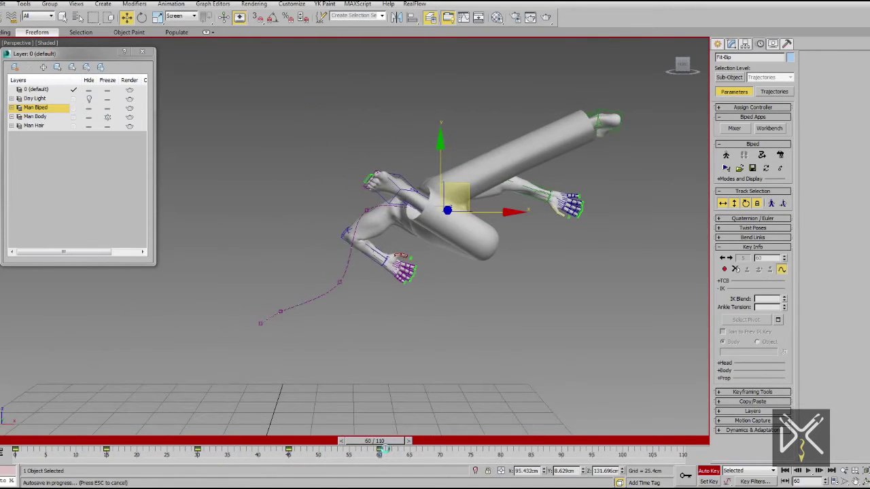
{"action": "left_click_drag", "start_coordinate": [378, 441], "coordinate": [289, 441]}
{"action": "left_click_drag", "start_coordinate": [400, 190], "coordinate": [413, 199]}
{"action": "left_click_drag", "start_coordinate": [289, 441], "coordinate": [386, 441]}
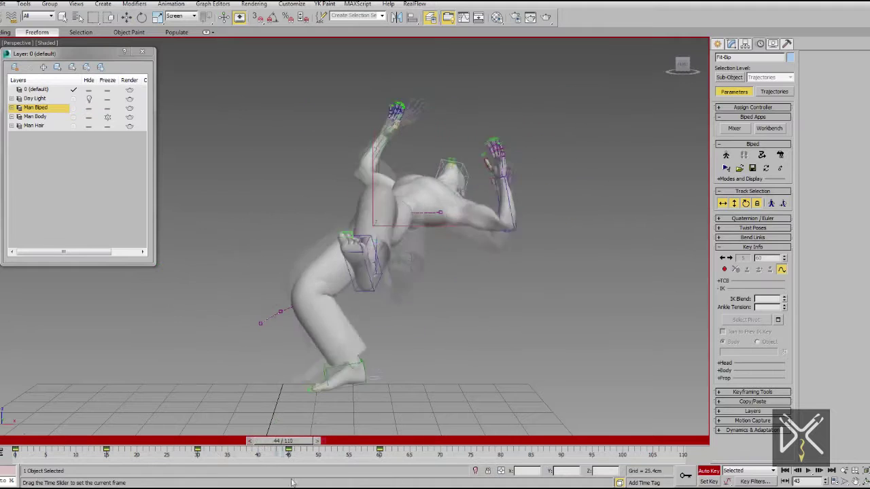
{"action": "key", "text": "w"}
{"action": "middle_click_drag", "start_coordinate": [408, 231], "coordinate": [402, 262], "text": "alt"}
{"action": "left_click_drag", "start_coordinate": [303, 442], "coordinate": [388, 448]}
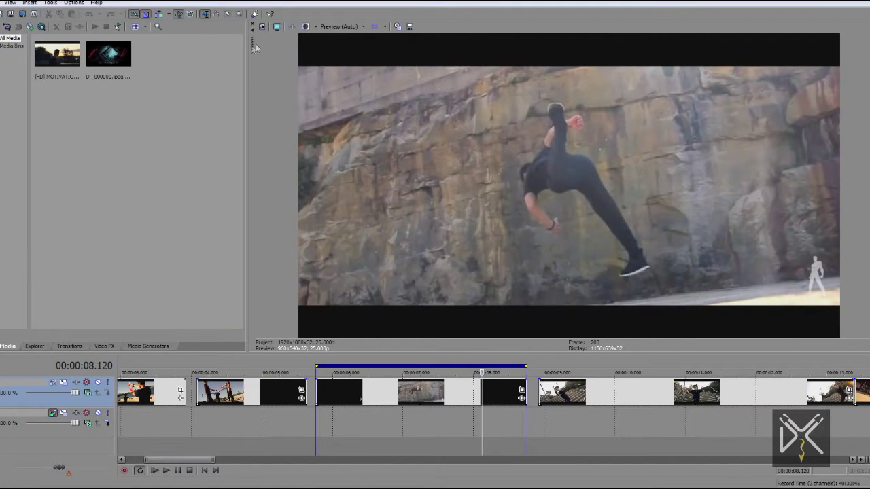
Switch to the video editor and advance the reference footage to the one-legged landing pose at frame 212.
{"action": "left_click_drag", "start_coordinate": [255, 48], "coordinate": [285, 68]}
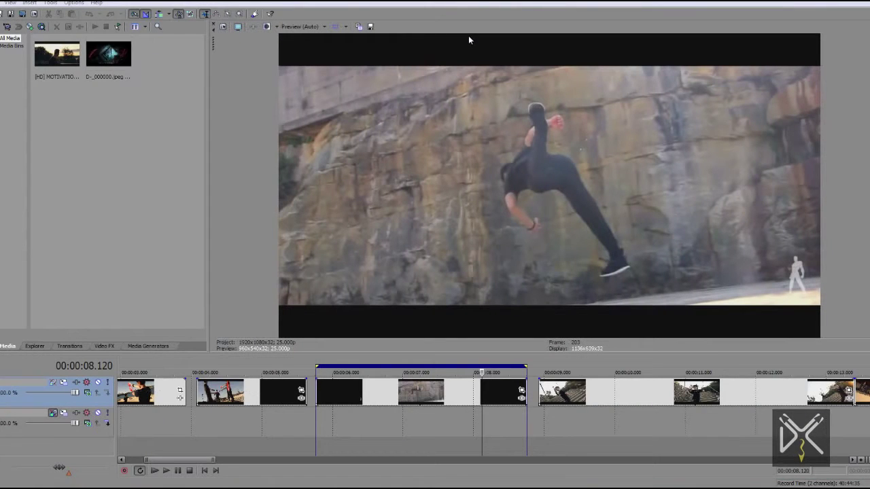
{"action": "left_click", "coordinate": [486, 375]}
{"action": "key", "text": "Right"}
{"action": "key", "text": "Right"}
{"action": "key", "text": "Right"}
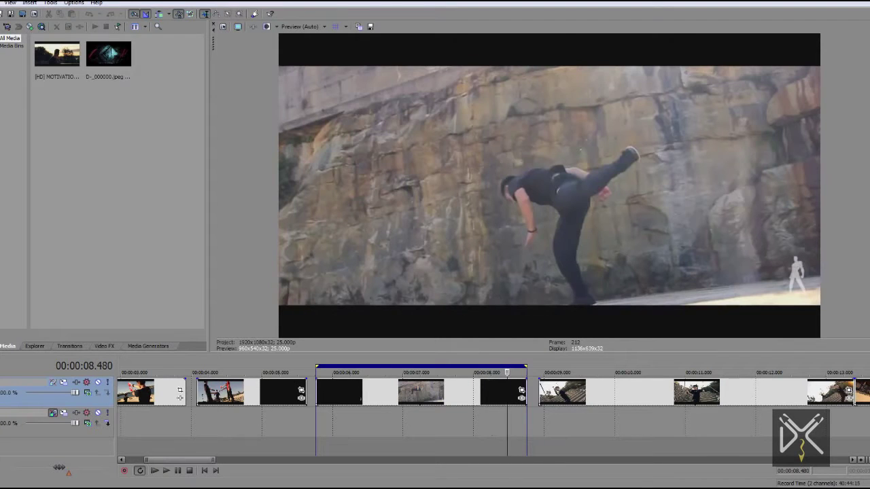
{"action": "left_click_drag", "start_coordinate": [214, 46], "coordinate": [272, 89]}
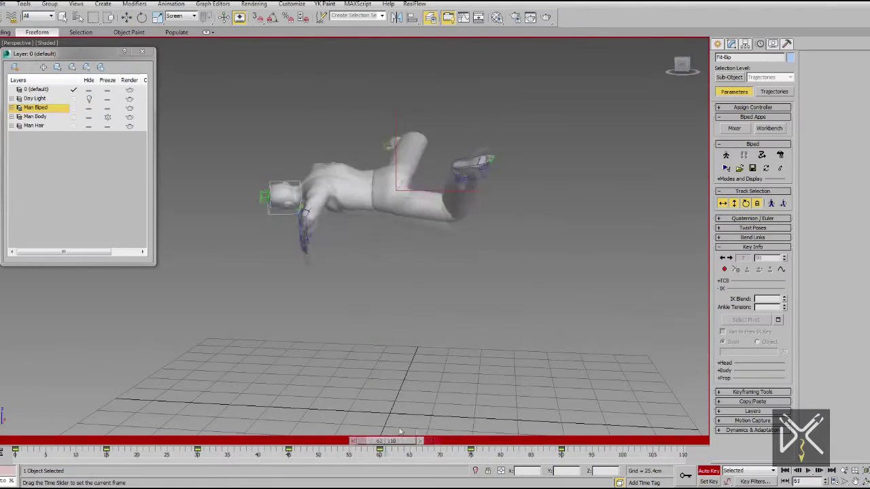
Return to 3ds Max and rotate the biped at frame 110 to bring the landed body upright.
{"action": "left_click_drag", "start_coordinate": [400, 431], "coordinate": [672, 441]}
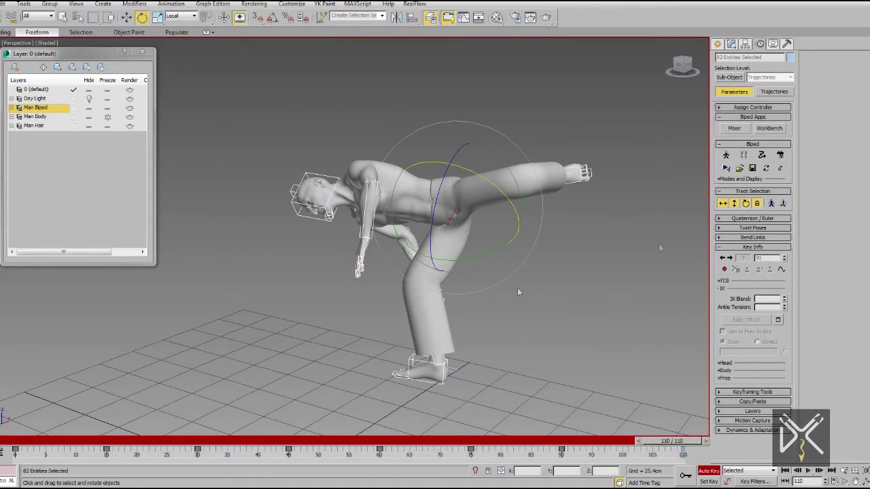
{"action": "left_click_drag", "start_coordinate": [461, 207], "coordinate": [556, 216]}
{"action": "left_click_drag", "start_coordinate": [480, 253], "coordinate": [527, 238]}
{"action": "middle_click_drag", "start_coordinate": [475, 299], "coordinate": [515, 316], "text": "alt"}
{"action": "middle_click_drag", "start_coordinate": [527, 365], "coordinate": [559, 282], "text": "alt"}
Move the left foot at frame 110 down to the ground beside the right foot.
{"action": "key", "text": "w"}
{"action": "left_click_drag", "start_coordinate": [547, 352], "coordinate": [550, 348]}
{"action": "middle_click_drag", "start_coordinate": [538, 347], "coordinate": [463, 333], "text": "alt"}
{"action": "scroll", "coordinate": [469, 306], "scroll_direction": "up", "scroll_amount": 5}
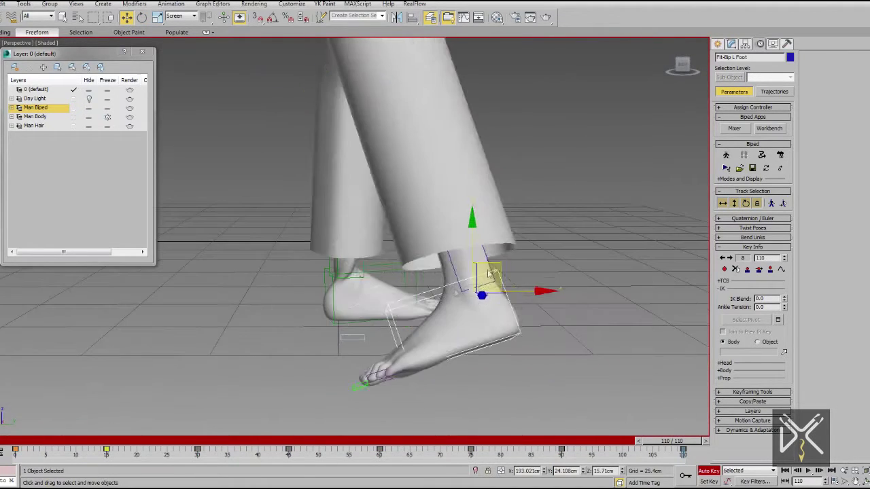
{"action": "middle_click_drag", "start_coordinate": [482, 305], "coordinate": [381, 319], "text": "alt"}
{"action": "scroll", "coordinate": [422, 326], "scroll_direction": "down", "scroll_amount": 5}
{"action": "middle_click_drag", "start_coordinate": [428, 333], "coordinate": [488, 359], "text": "alt"}
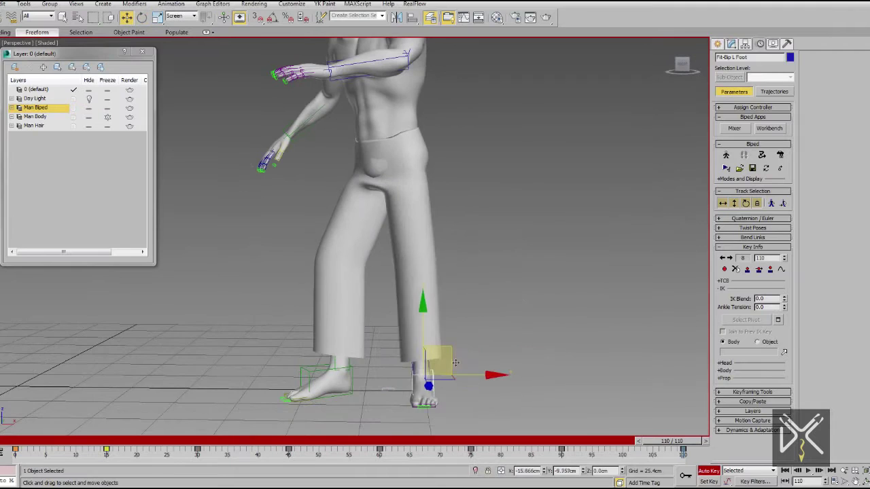
Rotate and raise the left foot at frame 110 so it rests flat on the ground, and set a planted key.
{"action": "key", "text": "f"}
{"action": "scroll", "coordinate": [461, 246], "scroll_direction": "up", "scroll_amount": 10}
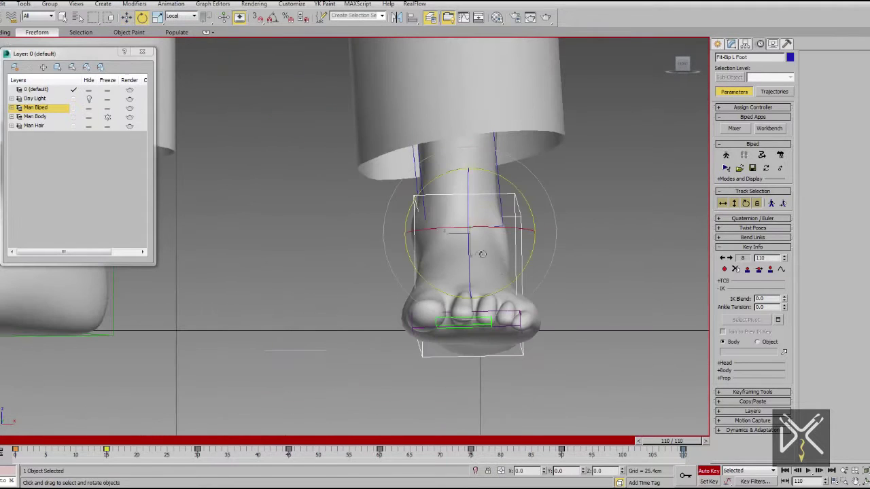
{"action": "left_click_drag", "start_coordinate": [471, 256], "coordinate": [471, 277]}
{"action": "key", "text": "w"}
{"action": "left_click_drag", "start_coordinate": [484, 218], "coordinate": [488, 180]}
{"action": "middle_click_drag", "start_coordinate": [373, 230], "coordinate": [485, 249]}
{"action": "scroll", "coordinate": [486, 249], "scroll_direction": "down", "scroll_amount": 3}
{"action": "left_click", "coordinate": [747, 270]}
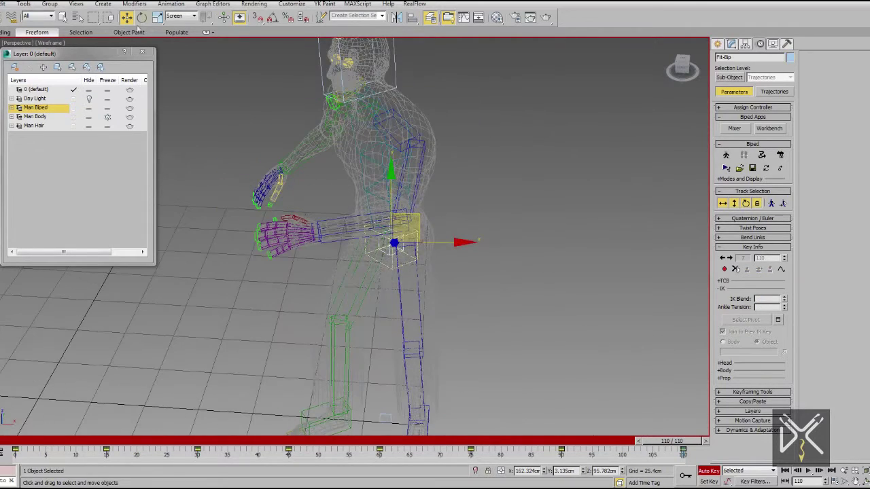
Rotate the left clavicle and the right hand at frame 110 to relax the standing pose.
{"action": "left_click", "coordinate": [141, 17]}
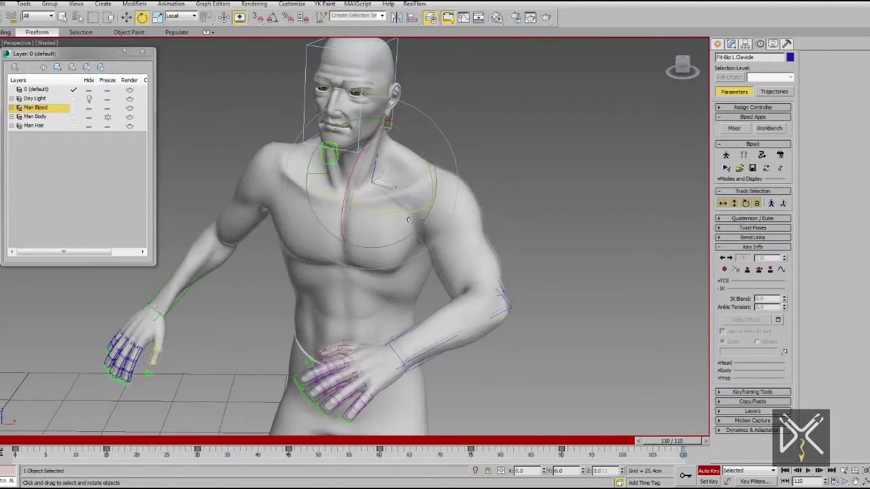
{"action": "left_click_drag", "start_coordinate": [410, 219], "coordinate": [430, 223]}
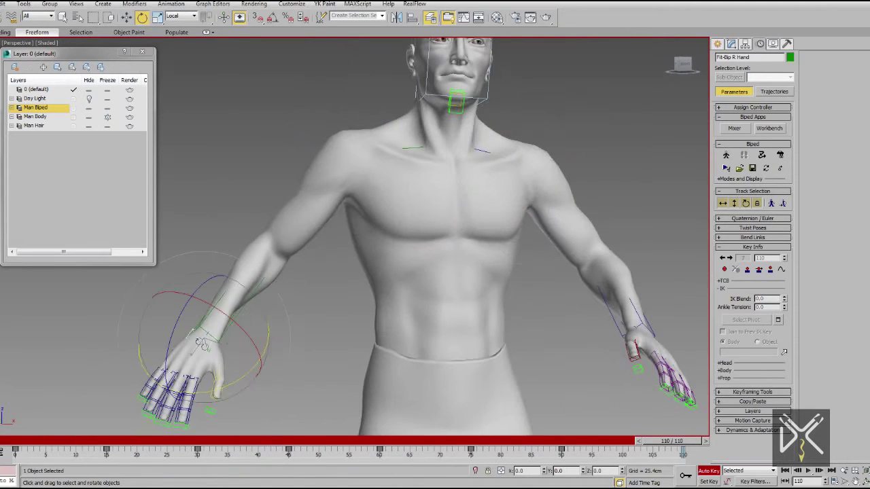
{"action": "left_click_drag", "start_coordinate": [202, 345], "coordinate": [191, 381]}
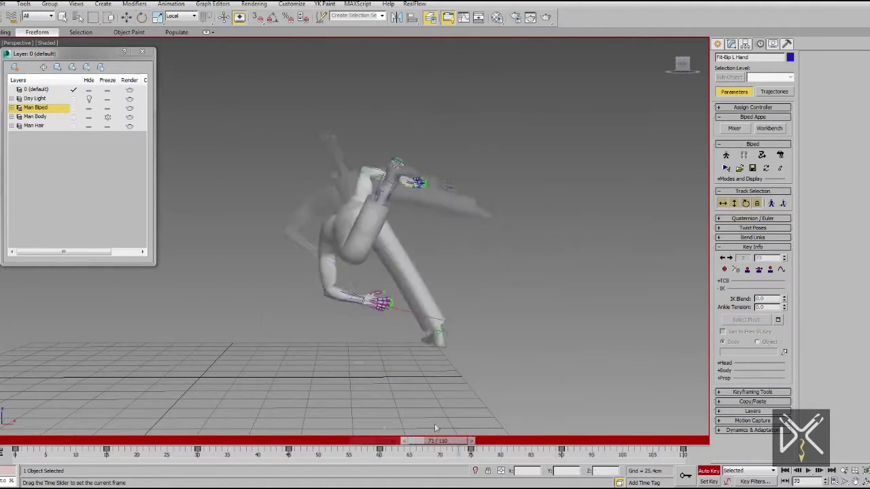
Select the entire biped, close the layer dialog and play back the animation.
{"action": "left_click_drag", "start_coordinate": [436, 428], "coordinate": [709, 459]}
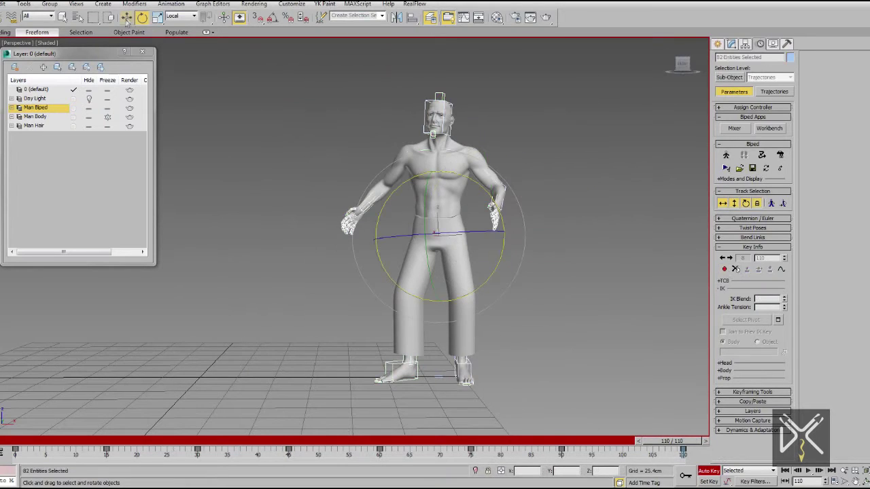
{"action": "left_click", "coordinate": [127, 17]}
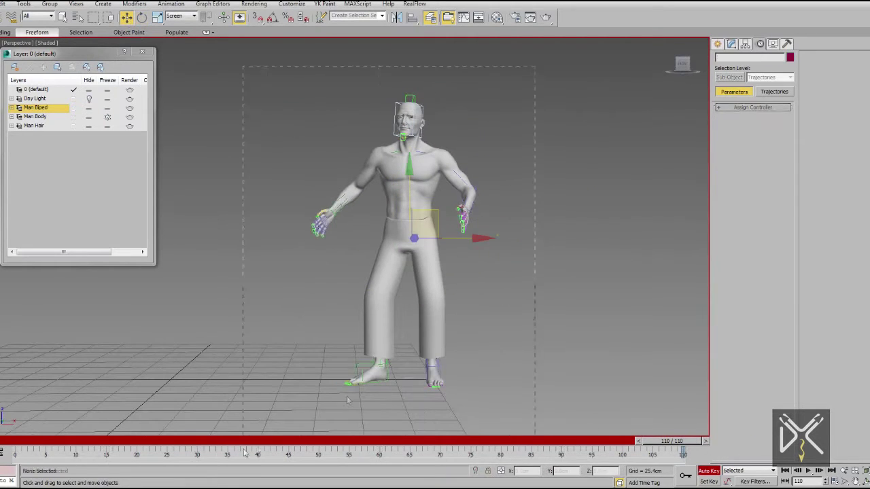
{"action": "left_click_drag", "start_coordinate": [535, 66], "coordinate": [244, 450]}
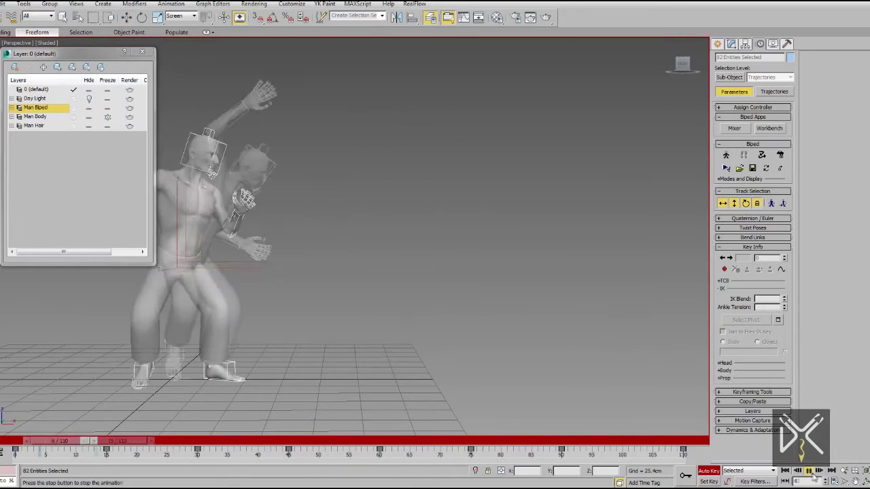
{"action": "left_click", "coordinate": [142, 52]}
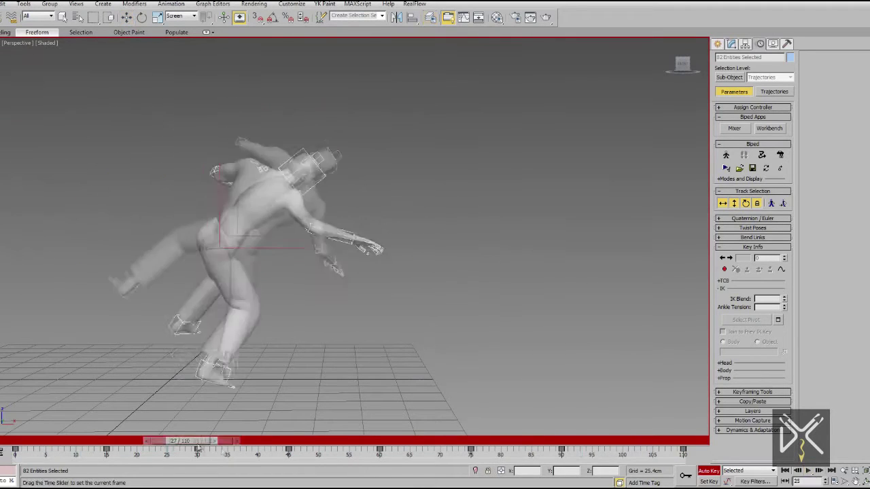
{"action": "left_click", "coordinate": [809, 470]}
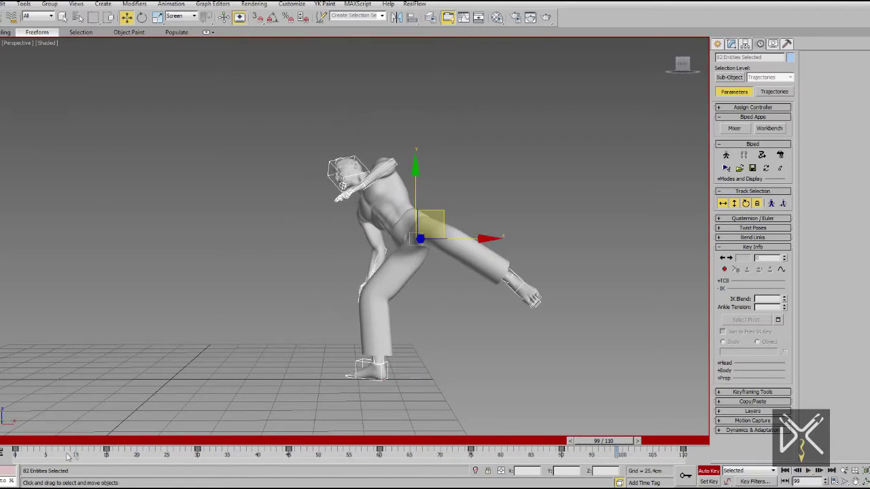
Shift the biped's keys earlier so the second pose falls on frame 13, and replay the animation.
{"action": "left_click_drag", "start_coordinate": [364, 463], "coordinate": [352, 462]}
{"action": "left_click", "coordinate": [509, 451]}
{"action": "left_click_drag", "start_coordinate": [538, 465], "coordinate": [414, 442]}
{"action": "left_click", "coordinate": [785, 470]}
{"action": "left_click", "coordinate": [809, 470]}
{"action": "left_click", "coordinate": [809, 470]}
Shift the following keys earlier so the third pose falls on frame 26, and replay the animation.
{"action": "left_click_drag", "start_coordinate": [421, 449], "coordinate": [542, 463]}
{"action": "left_click_drag", "start_coordinate": [407, 442], "coordinate": [138, 442]}
{"action": "left_click", "coordinate": [809, 471]}
{"action": "left_click", "coordinate": [809, 470]}
Shift the keys from the fourth pose onward so they start at frame 36, and replay the timing.
{"action": "left_click_drag", "start_coordinate": [515, 456], "coordinate": [670, 458]}
{"action": "left_click_drag", "start_coordinate": [646, 454], "coordinate": [671, 456]}
{"action": "left_click_drag", "start_coordinate": [625, 442], "coordinate": [260, 442]}
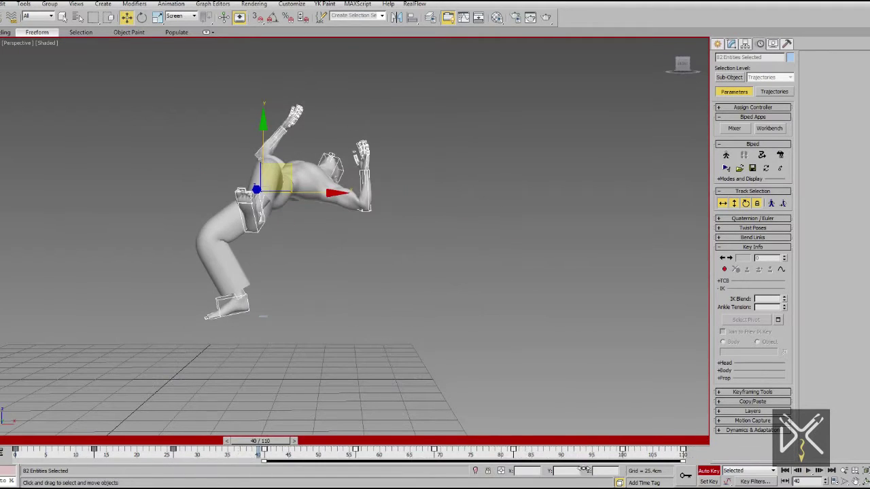
{"action": "left_click_drag", "start_coordinate": [585, 468], "coordinate": [554, 468]}
{"action": "left_click", "coordinate": [786, 471]}
{"action": "left_click", "coordinate": [809, 472]}
{"action": "left_click", "coordinate": [810, 474]}
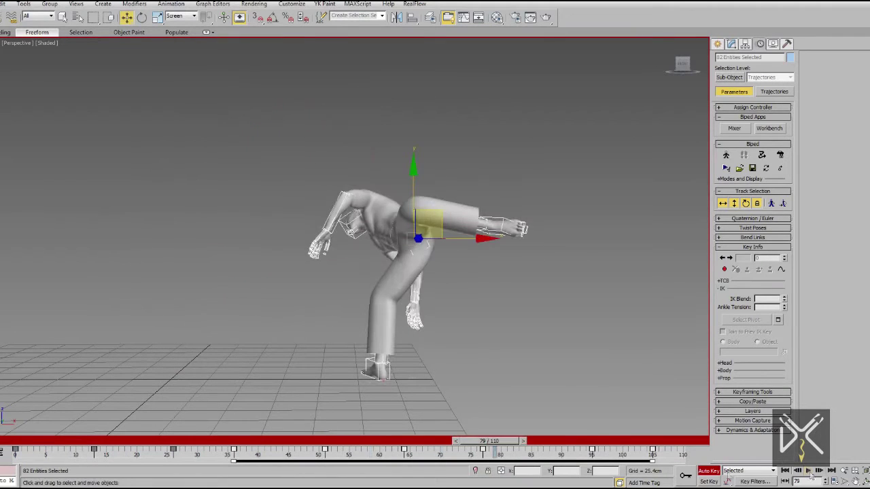
Shift the keys from the fifth pose onward so they start at frame 47, and replay the timing.
{"action": "left_click_drag", "start_coordinate": [478, 442], "coordinate": [622, 458]}
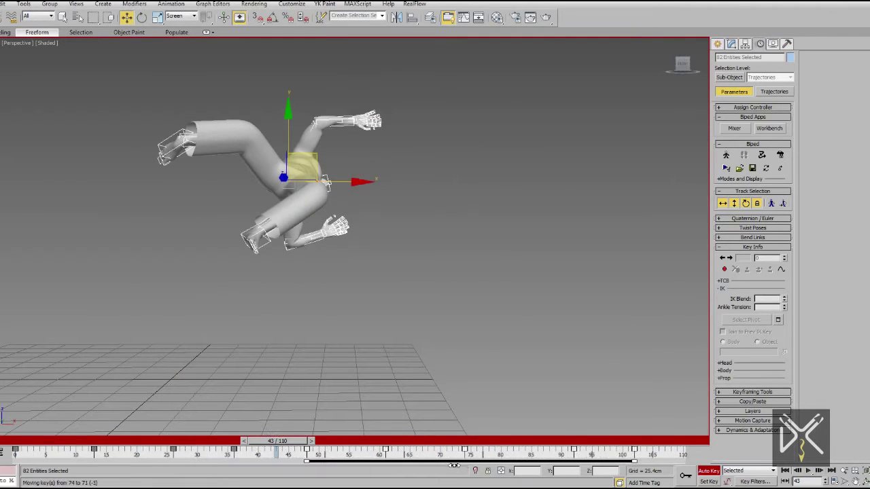
{"action": "left_click_drag", "start_coordinate": [454, 465], "coordinate": [448, 466]}
{"action": "left_click", "coordinate": [786, 471]}
{"action": "left_click", "coordinate": [809, 472]}
{"action": "left_click", "coordinate": [809, 472]}
Review the timing and shift the last two poses to frames 87 and 97.
{"action": "left_click_drag", "start_coordinate": [237, 442], "coordinate": [303, 444]}
{"action": "left_click_drag", "start_coordinate": [306, 478], "coordinate": [25, 441]}
{"action": "left_click", "coordinate": [809, 471]}
{"action": "left_click", "coordinate": [809, 472]}
{"action": "left_click_drag", "start_coordinate": [516, 457], "coordinate": [515, 457]}
{"action": "left_click_drag", "start_coordinate": [603, 463], "coordinate": [5, 454]}
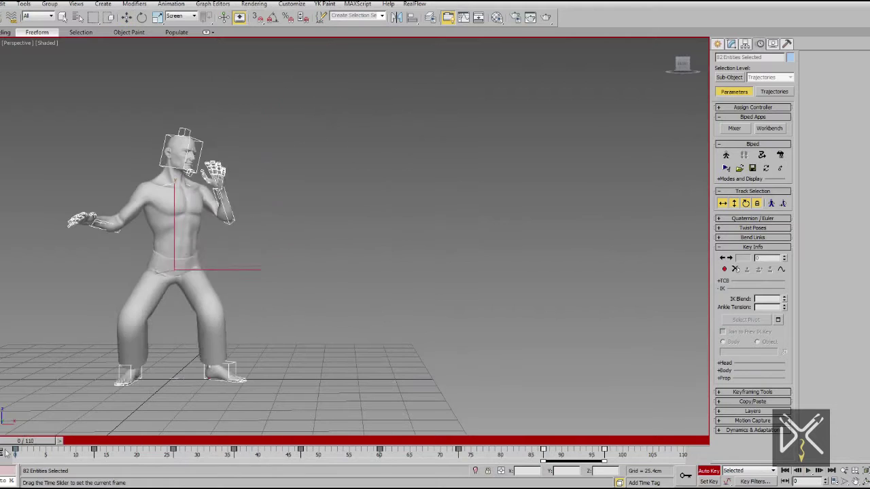
Key the left foot planted at frame 17 and shift that key slightly later on the timeline.
{"action": "middle_click_drag", "start_coordinate": [238, 374], "coordinate": [314, 379]}
{"action": "scroll", "coordinate": [314, 380], "scroll_direction": "up", "scroll_amount": 3}
{"action": "scroll", "coordinate": [300, 378], "scroll_direction": "down", "scroll_amount": 3}
{"action": "left_click_drag", "start_coordinate": [47, 442], "coordinate": [168, 454]}
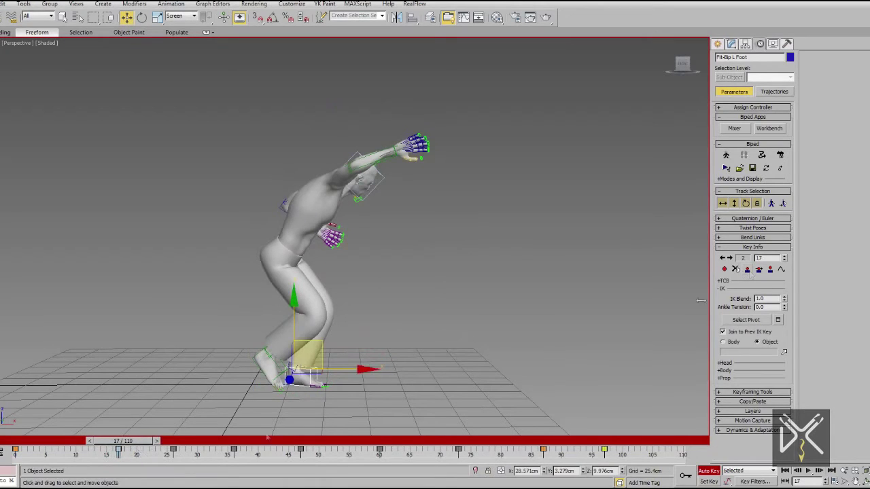
{"action": "key", "text": "w"}
{"action": "scroll", "coordinate": [306, 400], "scroll_direction": "up", "scroll_amount": 5}
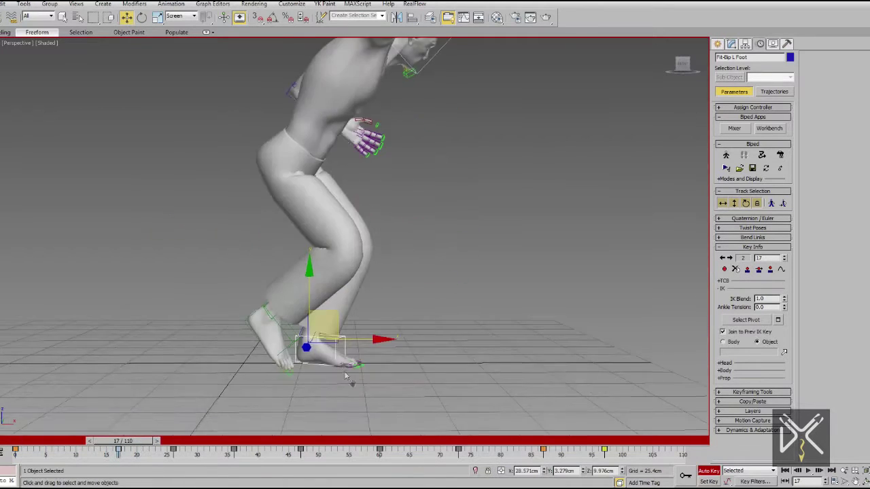
{"action": "left_click", "coordinate": [728, 282]}
{"action": "left_click_drag", "start_coordinate": [143, 442], "coordinate": [157, 479]}
{"action": "left_click_drag", "start_coordinate": [119, 451], "coordinate": [136, 452]}
Reposition the right foot at frame 19 to key its step.
{"action": "scroll", "coordinate": [360, 350], "scroll_direction": "down", "scroll_amount": 4}
{"action": "middle_click_drag", "start_coordinate": [360, 350], "coordinate": [306, 340], "text": "alt"}
{"action": "left_click", "coordinate": [251, 332]}
{"action": "middle_click_drag", "start_coordinate": [251, 333], "coordinate": [204, 325], "text": "alt"}
{"action": "mouse_move", "coordinate": [145, 441]}
{"action": "left_mouse_down"}
{"action": "mouse_move", "coordinate": [104, 443]}
{"action": "mouse_move", "coordinate": [157, 442]}
{"action": "left_mouse_up"}
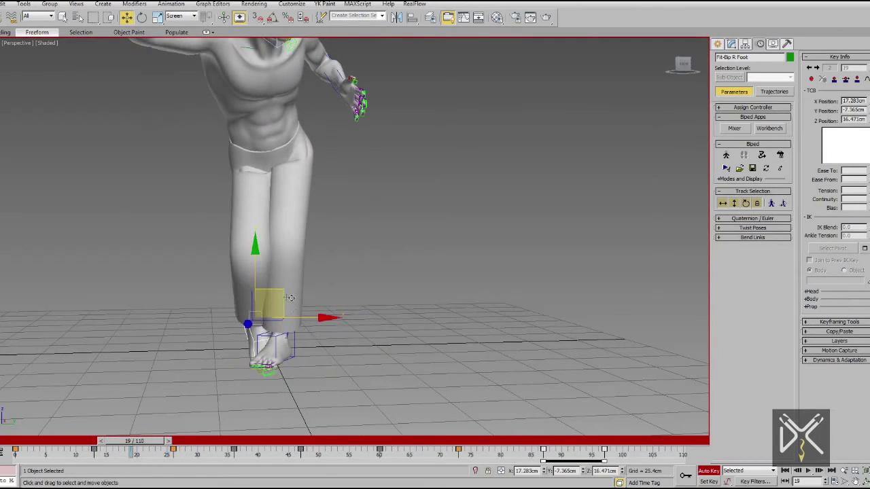
{"action": "left_click_drag", "start_coordinate": [243, 273], "coordinate": [243, 273]}
{"action": "middle_click_drag", "start_coordinate": [243, 274], "coordinate": [262, 299], "text": "alt"}
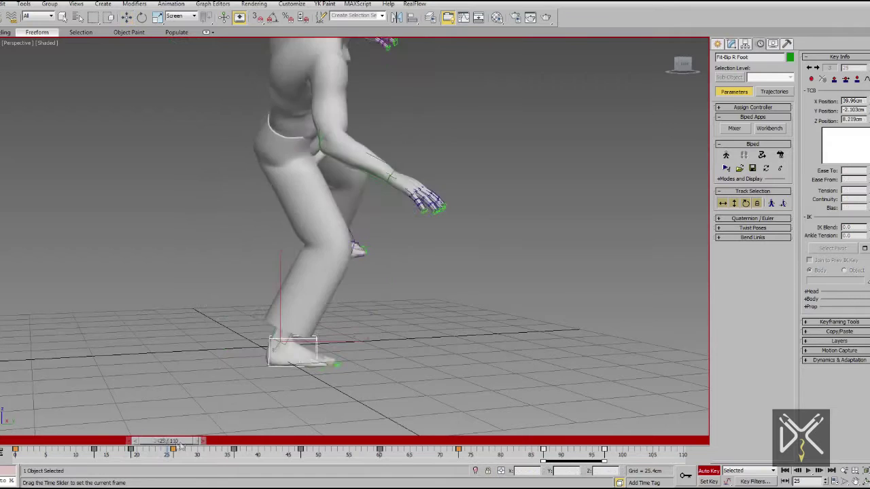
Scrub through the right foot's step and delete its key at frame 13.
{"action": "middle_click_drag", "start_coordinate": [173, 423], "coordinate": [215, 409], "text": "alt"}
{"action": "left_click_drag", "start_coordinate": [170, 441], "coordinate": [191, 450]}
{"action": "left_click_drag", "start_coordinate": [180, 442], "coordinate": [265, 441]}
{"action": "left_click", "coordinate": [94, 450]}
{"action": "key", "text": "Delete"}
Examine the right foot's motion after takeoff, from frame 36 onward.
{"action": "key", "text": "w"}
{"action": "left_click_drag", "start_coordinate": [265, 478], "coordinate": [235, 469]}
{"action": "middle_click_drag", "start_coordinate": [317, 293], "coordinate": [327, 401]}
{"action": "scroll", "coordinate": [324, 366], "scroll_direction": "down", "scroll_amount": 3}
{"action": "left_click_drag", "start_coordinate": [234, 441], "coordinate": [272, 441]}
{"action": "middle_click_drag", "start_coordinate": [292, 184], "coordinate": [326, 258], "text": "alt"}
{"action": "scroll", "coordinate": [316, 262], "scroll_direction": "up", "scroll_amount": 3}
Rotate the right foot in mid-air and key it at frame 42.
{"action": "left_click", "coordinate": [142, 20]}
{"action": "left_click_drag", "start_coordinate": [276, 440], "coordinate": [302, 444]}
{"action": "scroll", "coordinate": [354, 293], "scroll_direction": "down", "scroll_amount": 4}
{"action": "middle_click_drag", "start_coordinate": [354, 293], "coordinate": [347, 187], "text": "alt"}
{"action": "left_click_drag", "start_coordinate": [301, 446], "coordinate": [363, 441]}
Rotate the right foot toe-down for the landing at frame 58.
{"action": "left_click_drag", "start_coordinate": [390, 485], "coordinate": [396, 485]}
{"action": "middle_click_drag", "start_coordinate": [380, 361], "coordinate": [428, 351], "text": "alt"}
{"action": "scroll", "coordinate": [448, 299], "scroll_direction": "up", "scroll_amount": 3}
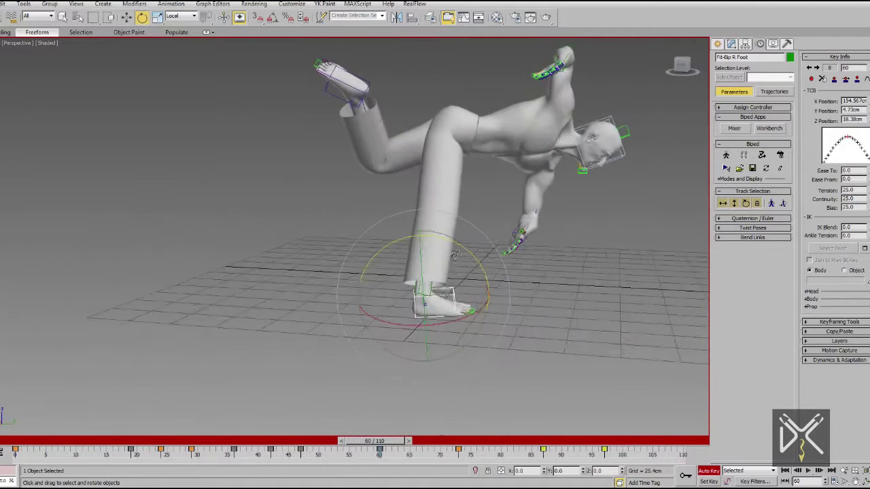
{"action": "middle_click_drag", "start_coordinate": [483, 275], "coordinate": [454, 254], "text": "alt"}
{"action": "scroll", "coordinate": [435, 292], "scroll_direction": "up", "scroll_amount": 3}
{"action": "left_click_drag", "start_coordinate": [394, 446], "coordinate": [376, 443]}
{"action": "key", "text": "e"}
{"action": "middle_click_drag", "start_coordinate": [496, 319], "coordinate": [379, 454], "text": "alt"}
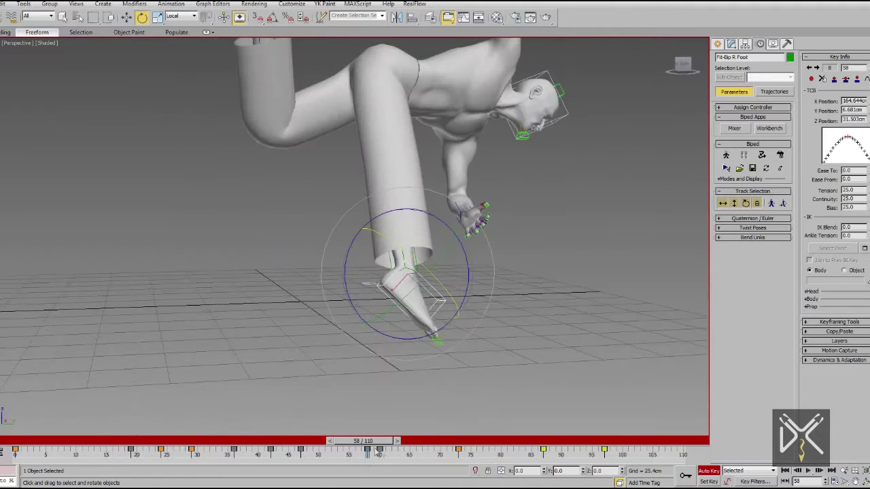
Move the right foot's pre-landing key to frame 56.
{"action": "left_click_drag", "start_coordinate": [381, 442], "coordinate": [390, 446]}
{"action": "scroll", "coordinate": [386, 416], "scroll_direction": "up", "scroll_amount": 4}
{"action": "mouse_move", "coordinate": [390, 435]}
{"action": "middle_mouse_down", "text": "alt"}
{"action": "mouse_move", "coordinate": [386, 412]}
{"action": "mouse_move", "coordinate": [386, 424]}
{"action": "middle_mouse_up", "text": "alt"}
{"action": "left_click_drag", "start_coordinate": [376, 454], "coordinate": [356, 454]}
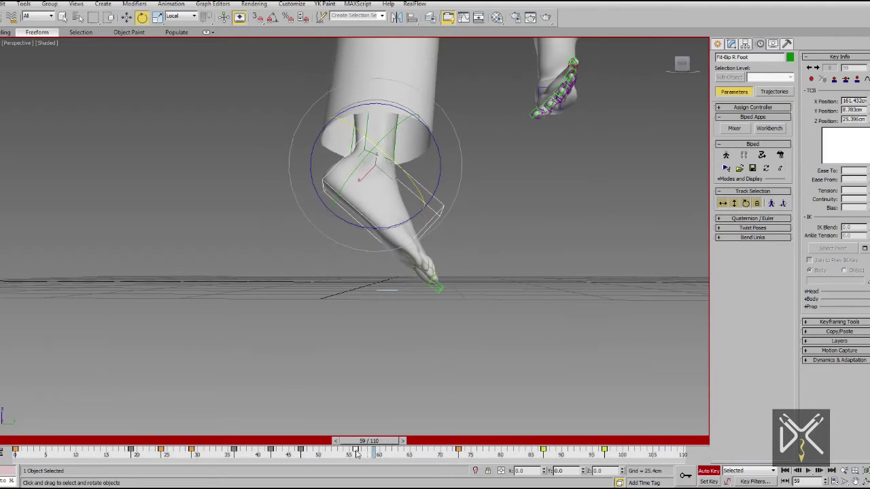
Set a planted key for the right foot at frame 59 and rotate the foot to roll over its toes at frame 64.
{"action": "left_click", "coordinate": [834, 80]}
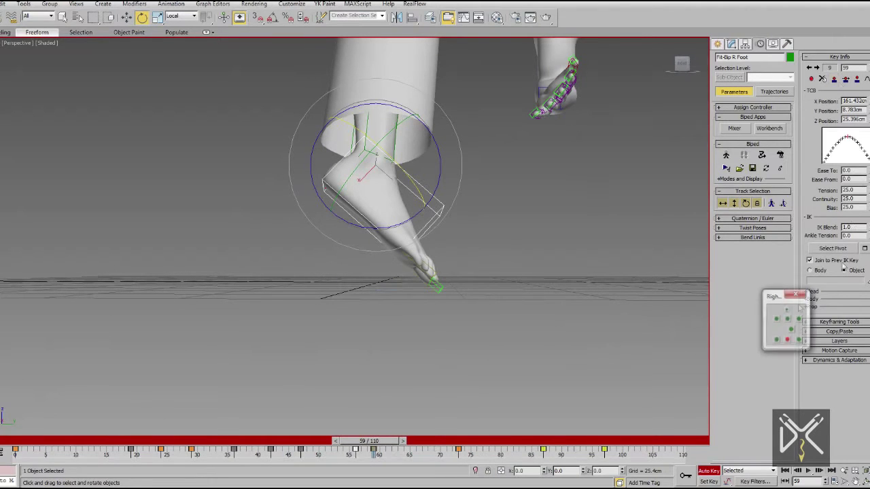
{"action": "left_click_drag", "start_coordinate": [378, 455], "coordinate": [412, 466]}
{"action": "left_click", "coordinate": [420, 280]}
{"action": "left_click_drag", "start_coordinate": [425, 233], "coordinate": [401, 208]}
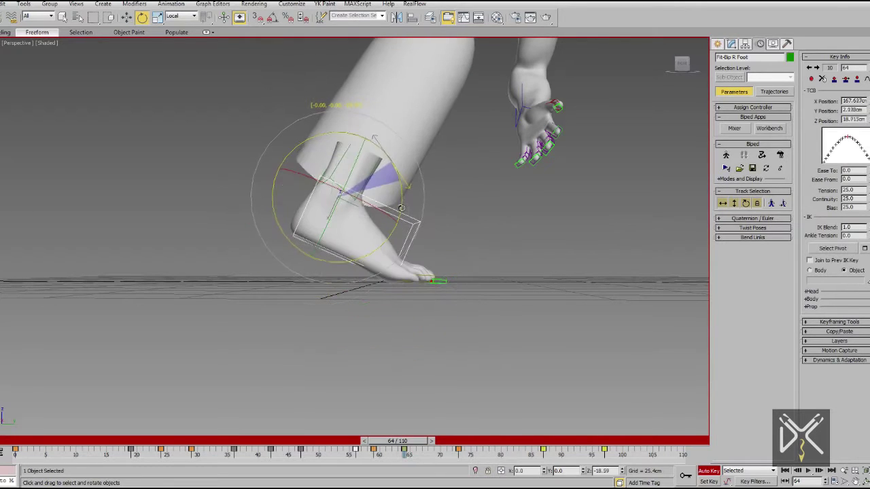
Set planted keys for the right foot at frames 87 and 97, previewing the motion in between.
{"action": "left_click_drag", "start_coordinate": [398, 442], "coordinate": [548, 469]}
{"action": "left_click", "coordinate": [836, 81]}
{"action": "middle_click_drag", "start_coordinate": [449, 309], "coordinate": [500, 334], "text": "alt"}
{"action": "left_click_drag", "start_coordinate": [535, 442], "coordinate": [353, 444]}
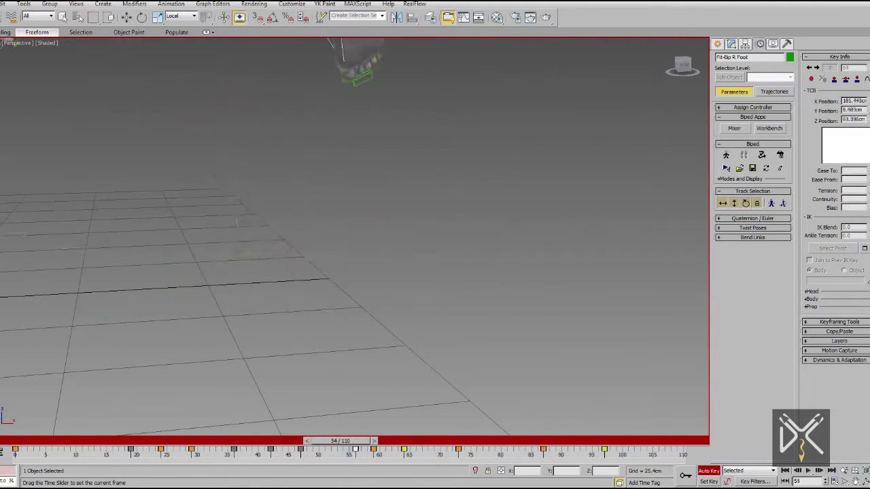
{"action": "scroll", "coordinate": [422, 388], "scroll_direction": "down", "scroll_amount": 4}
{"action": "middle_click_drag", "start_coordinate": [442, 384], "coordinate": [407, 379], "text": "alt"}
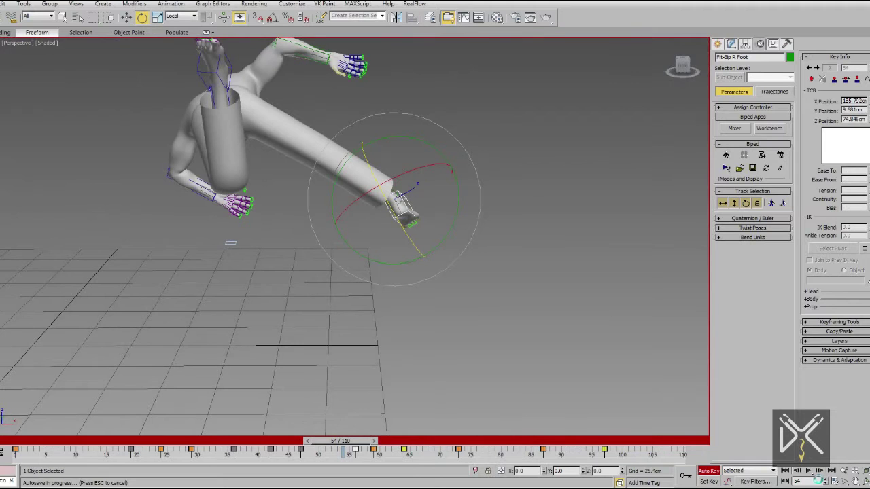
{"action": "left_click", "coordinate": [809, 471]}
{"action": "left_click", "coordinate": [809, 471]}
{"action": "left_click_drag", "start_coordinate": [509, 443], "coordinate": [596, 443]}
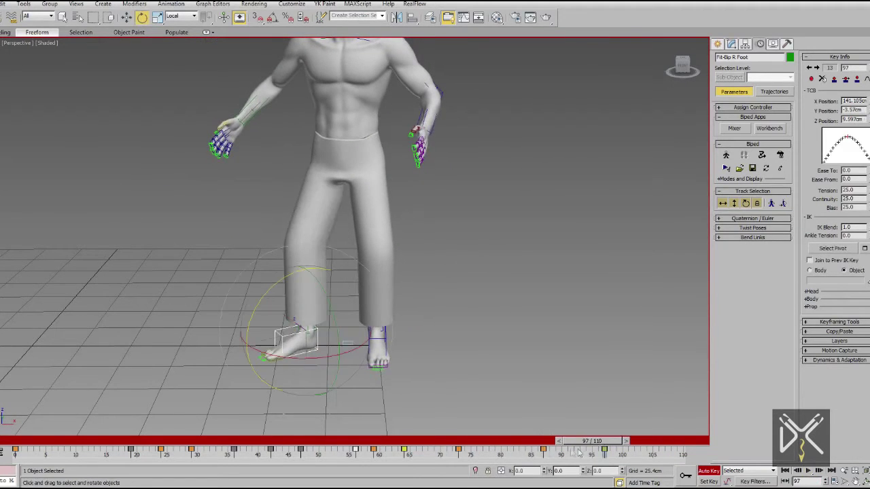
{"action": "left_click", "coordinate": [834, 79]}
At frame 87, shift the body sideways and move the left foot outward to widen the landing stance.
{"action": "left_click", "coordinate": [723, 203]}
{"action": "left_click", "coordinate": [142, 18]}
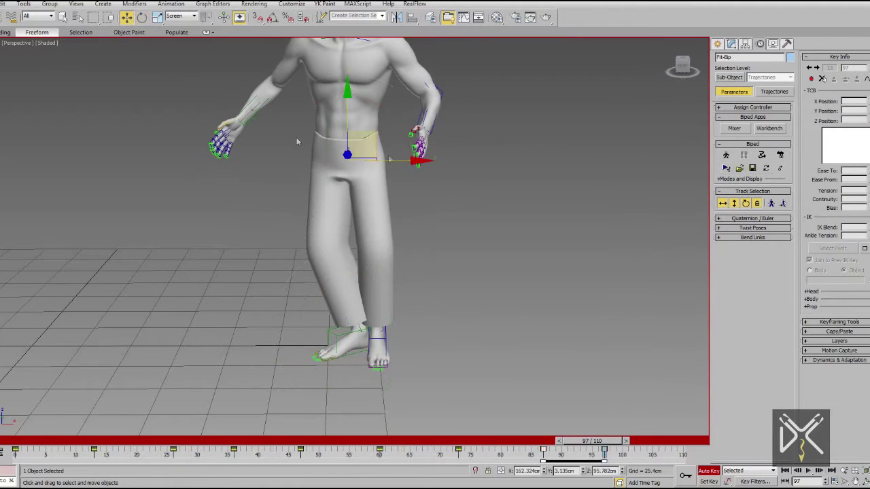
{"action": "left_click_drag", "start_coordinate": [592, 441], "coordinate": [535, 441]}
{"action": "left_click_drag", "start_coordinate": [396, 161], "coordinate": [416, 161]}
{"action": "left_click_drag", "start_coordinate": [445, 330], "coordinate": [495, 330]}
Scrub through the body's motion and copy its key from frame 87 to frame 97.
{"action": "left_click", "coordinate": [723, 203]}
{"action": "middle_click_drag", "start_coordinate": [520, 256], "coordinate": [403, 253], "text": "alt"}
{"action": "middle_click_drag", "start_coordinate": [385, 158], "coordinate": [498, 319], "text": "alt"}
{"action": "scroll", "coordinate": [498, 320], "scroll_direction": "down", "scroll_amount": 3}
{"action": "left_click_drag", "start_coordinate": [449, 459], "coordinate": [261, 457]}
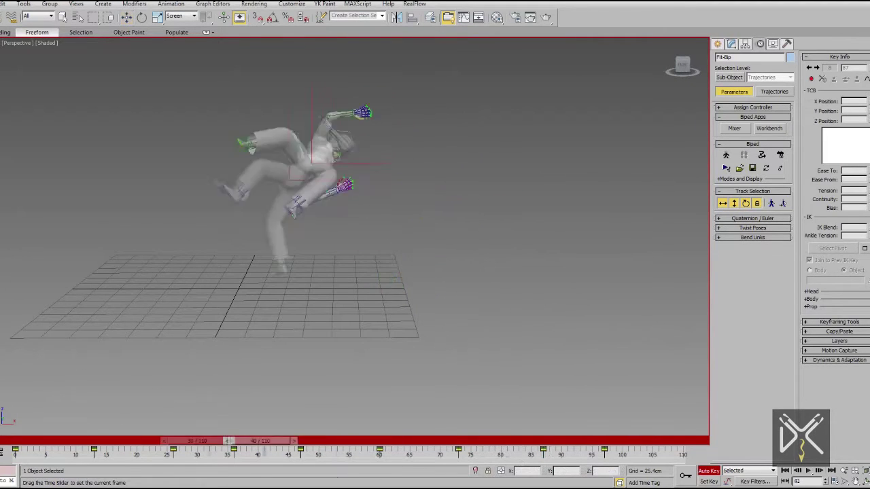
{"action": "left_click_drag", "start_coordinate": [515, 454], "coordinate": [592, 455]}
{"action": "left_click_drag", "start_coordinate": [546, 456], "coordinate": [605, 457], "text": "shift"}
Play back the left foot's motion and lower the body in the landing crouch at frame 73.
{"action": "left_click", "coordinate": [413, 290]}
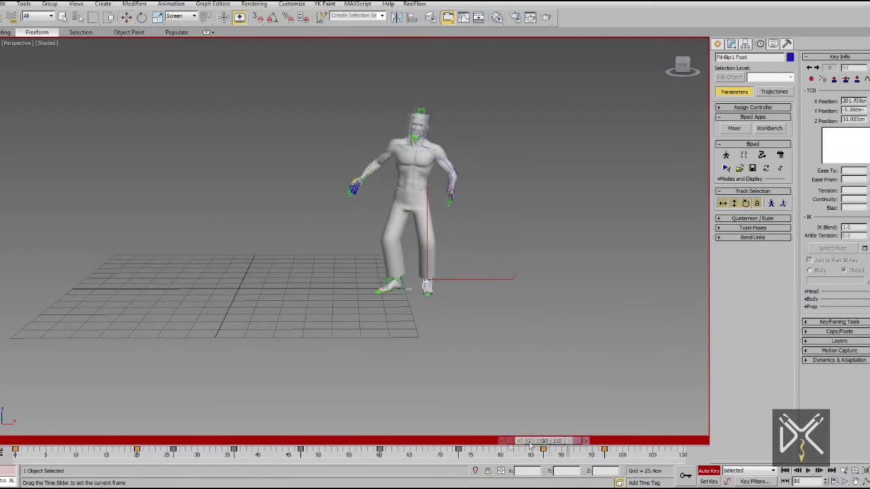
{"action": "left_click_drag", "start_coordinate": [350, 472], "coordinate": [1, 472]}
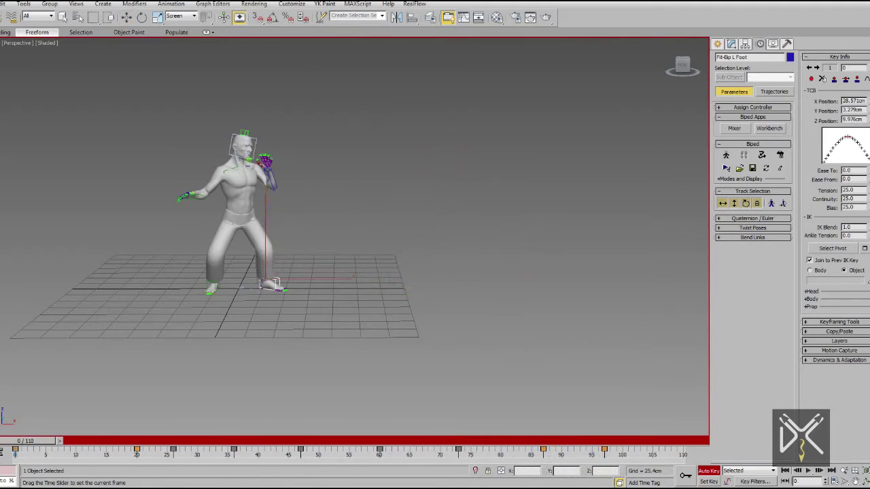
{"action": "left_click", "coordinate": [807, 470]}
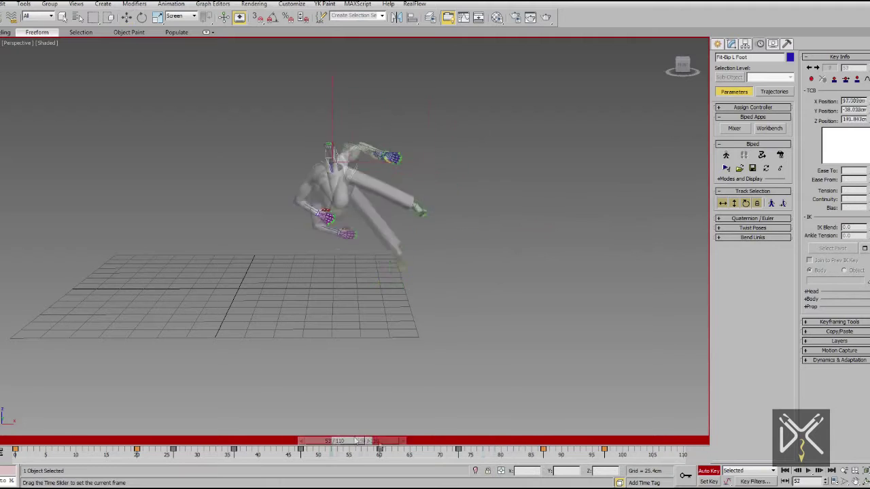
{"action": "left_click", "coordinate": [723, 203]}
{"action": "scroll", "coordinate": [454, 314], "scroll_direction": "up", "scroll_amount": 4}
{"action": "left_click_drag", "start_coordinate": [467, 443], "coordinate": [411, 467]}
{"action": "left_click_drag", "start_coordinate": [434, 139], "coordinate": [434, 164]}
{"action": "middle_click_drag", "start_coordinate": [445, 255], "coordinate": [477, 336], "text": "alt"}
{"action": "scroll", "coordinate": [526, 272], "scroll_direction": "down", "scroll_amount": 3}
Raise the body slightly at frame 80 to key the rise between the crouch and the standing pose.
{"action": "left_click_drag", "start_coordinate": [357, 436], "coordinate": [518, 442]}
{"action": "key", "text": "w"}
{"action": "middle_click_drag", "start_coordinate": [571, 401], "coordinate": [531, 384], "text": "alt"}
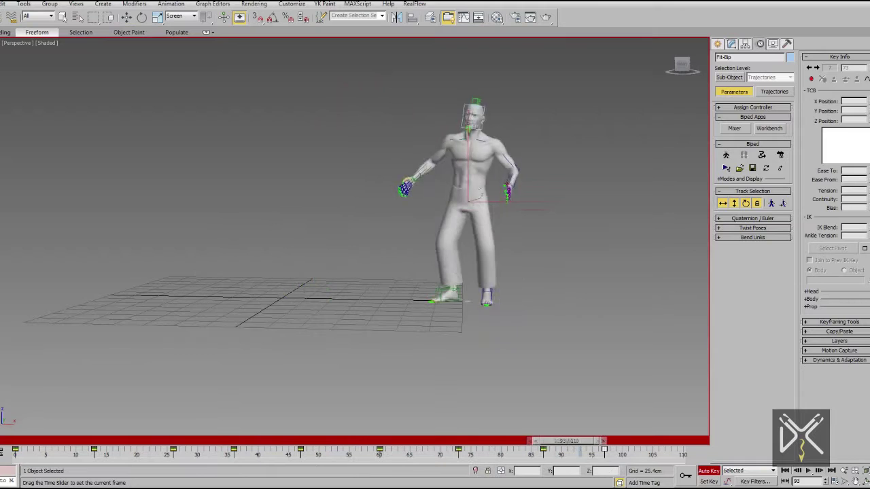
{"action": "scroll", "coordinate": [484, 178], "scroll_direction": "up", "scroll_amount": 4}
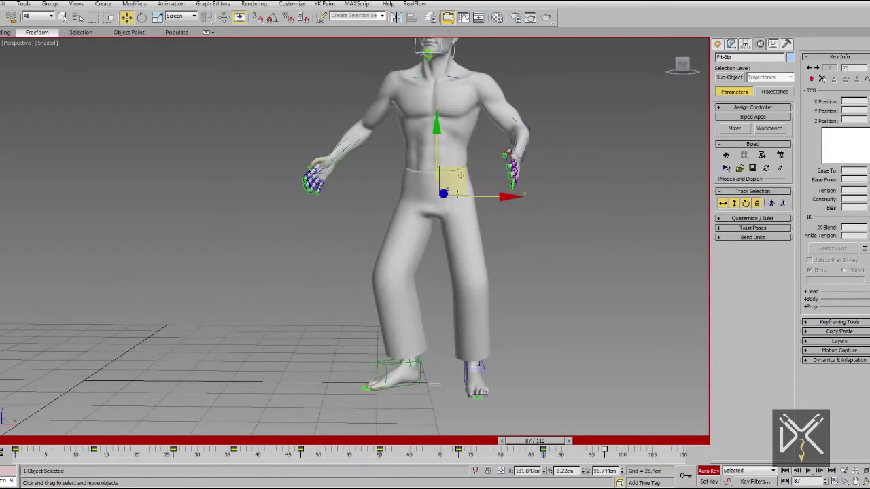
{"action": "left_click_drag", "start_coordinate": [530, 442], "coordinate": [491, 441]}
{"action": "left_click_drag", "start_coordinate": [448, 191], "coordinate": [458, 165]}
{"action": "middle_click_drag", "start_coordinate": [466, 204], "coordinate": [473, 227], "text": "alt"}
{"action": "scroll", "coordinate": [483, 272], "scroll_direction": "down", "scroll_amount": 3}
Move the body slightly forward and up at frame 29, above the supporting right foot.
{"action": "left_click_drag", "start_coordinate": [504, 442], "coordinate": [175, 441]}
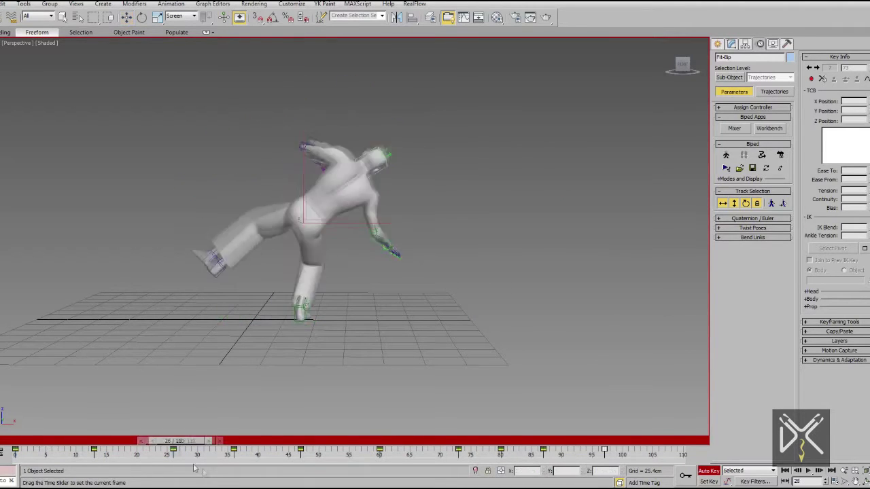
{"action": "left_click", "coordinate": [308, 323]}
{"action": "middle_click_drag", "start_coordinate": [319, 316], "coordinate": [337, 275], "text": "alt"}
{"action": "left_click", "coordinate": [724, 203]}
{"action": "left_click_drag", "start_coordinate": [338, 167], "coordinate": [356, 155]}
{"action": "left_click_drag", "start_coordinate": [191, 441], "coordinate": [248, 442]}
Examine the body's trajectory and motion through the jump and landing up to frame 87.
{"action": "middle_click_drag", "start_coordinate": [321, 280], "coordinate": [330, 306], "text": "alt"}
{"action": "key", "text": "F3"}
{"action": "scroll", "coordinate": [341, 272], "scroll_direction": "up", "scroll_amount": 4}
{"action": "mouse_move", "coordinate": [347, 231]}
{"action": "middle_mouse_down"}
{"action": "mouse_move", "coordinate": [375, 272]}
{"action": "mouse_move", "coordinate": [381, 234]}
{"action": "middle_mouse_up"}
{"action": "left_click_drag", "start_coordinate": [252, 441], "coordinate": [450, 442]}
{"action": "scroll", "coordinate": [420, 317], "scroll_direction": "down", "scroll_amount": 4}
{"action": "key", "text": "F3"}
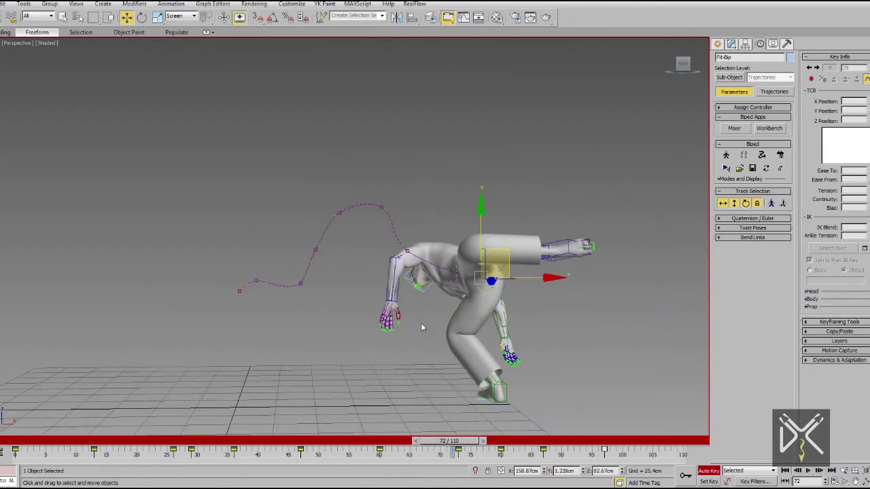
{"action": "left_click_drag", "start_coordinate": [15, 442], "coordinate": [537, 435]}
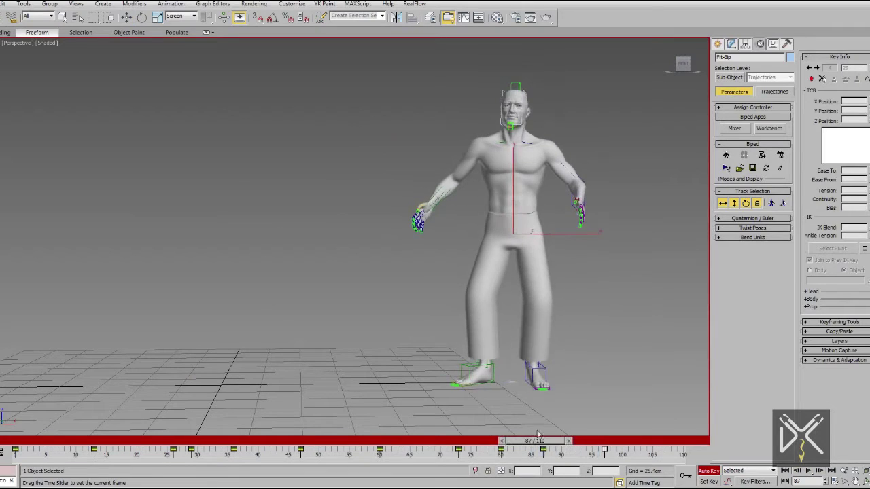
At frame 97, rotate the left arm outward, away from the torso.
{"action": "scroll", "coordinate": [530, 204], "scroll_direction": "up", "scroll_amount": 3}
{"action": "middle_click_drag", "start_coordinate": [469, 252], "coordinate": [367, 191]}
{"action": "middle_click_drag", "start_coordinate": [367, 190], "coordinate": [401, 201], "text": "alt"}
{"action": "left_click_drag", "start_coordinate": [525, 439], "coordinate": [592, 457]}
{"action": "key", "text": "w"}
{"action": "scroll", "coordinate": [448, 272], "scroll_direction": "down", "scroll_amount": 3}
{"action": "middle_click_drag", "start_coordinate": [455, 255], "coordinate": [421, 262], "text": "alt"}
{"action": "scroll", "coordinate": [459, 281], "scroll_direction": "up", "scroll_amount": 3}
{"action": "key", "text": "e"}
{"action": "scroll", "coordinate": [421, 261], "scroll_direction": "up", "scroll_amount": 2}
{"action": "left_click_drag", "start_coordinate": [431, 270], "coordinate": [477, 270]}
{"action": "middle_click_drag", "start_coordinate": [418, 231], "coordinate": [451, 228], "text": "alt"}
{"action": "middle_click_drag", "start_coordinate": [451, 228], "coordinate": [457, 237]}
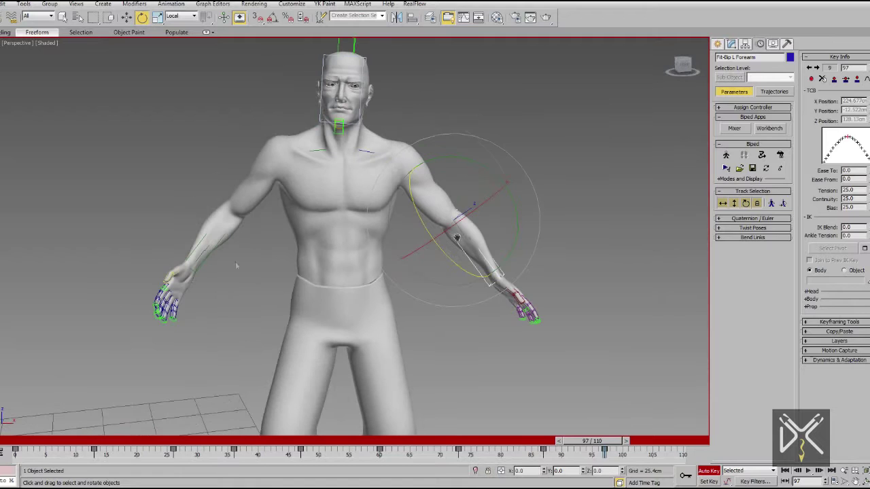
Rotate the right arm and adjust the clavicles to balance the pose at frame 97.
{"action": "left_click_drag", "start_coordinate": [221, 285], "coordinate": [222, 286]}
{"action": "middle_click_drag", "start_coordinate": [221, 286], "coordinate": [249, 303], "text": "alt"}
{"action": "left_click_drag", "start_coordinate": [251, 334], "coordinate": [264, 335]}
{"action": "mouse_move", "coordinate": [299, 184]}
{"action": "middle_mouse_down", "text": "alt"}
{"action": "mouse_move", "coordinate": [307, 166]}
{"action": "mouse_move", "coordinate": [307, 181]}
{"action": "middle_mouse_up", "text": "alt"}
{"action": "left_click", "coordinate": [385, 129]}
{"action": "left_click_drag", "start_coordinate": [400, 166], "coordinate": [401, 176]}
{"action": "left_click_drag", "start_coordinate": [573, 448], "coordinate": [598, 443]}
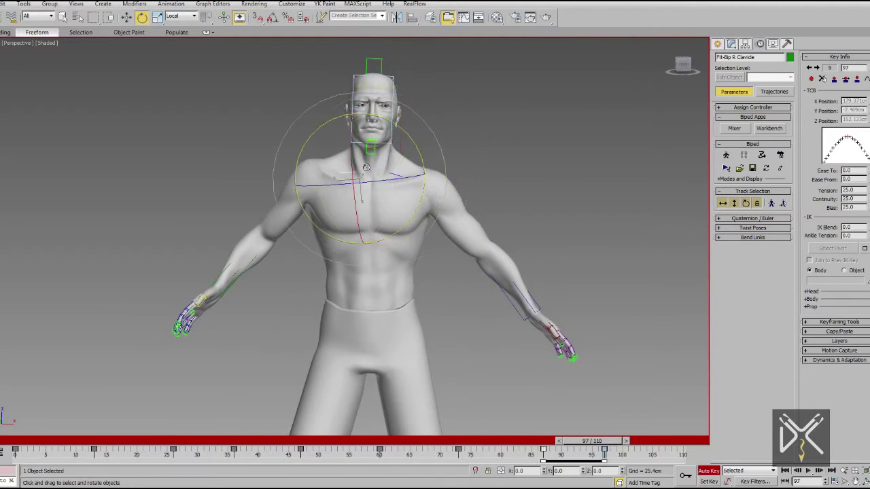
Reposition the body between the feet at frame 110 for the final standing pose.
{"action": "left_click", "coordinate": [401, 127]}
{"action": "left_click_drag", "start_coordinate": [458, 441], "coordinate": [597, 441]}
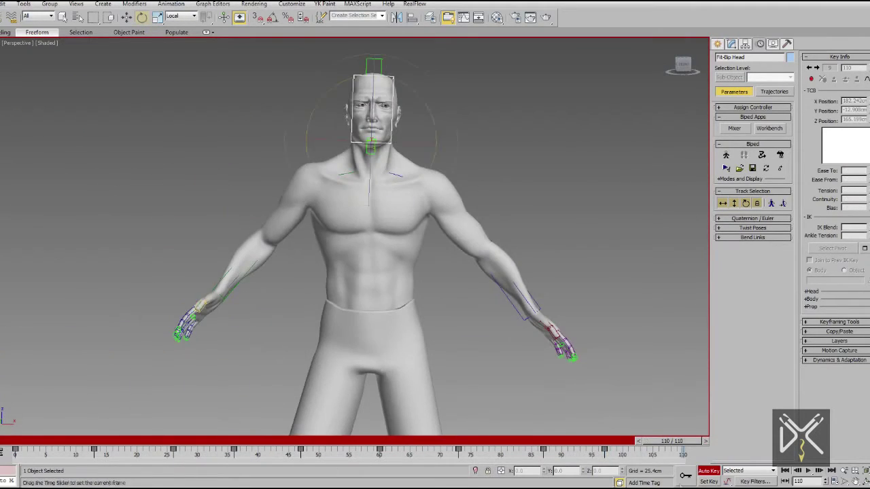
{"action": "scroll", "coordinate": [464, 324], "scroll_direction": "down", "scroll_amount": 1}
{"action": "scroll", "coordinate": [505, 346], "scroll_direction": "up", "scroll_amount": 5}
{"action": "scroll", "coordinate": [505, 346], "scroll_direction": "down", "scroll_amount": 4}
{"action": "middle_click_drag", "start_coordinate": [446, 295], "coordinate": [488, 288]}
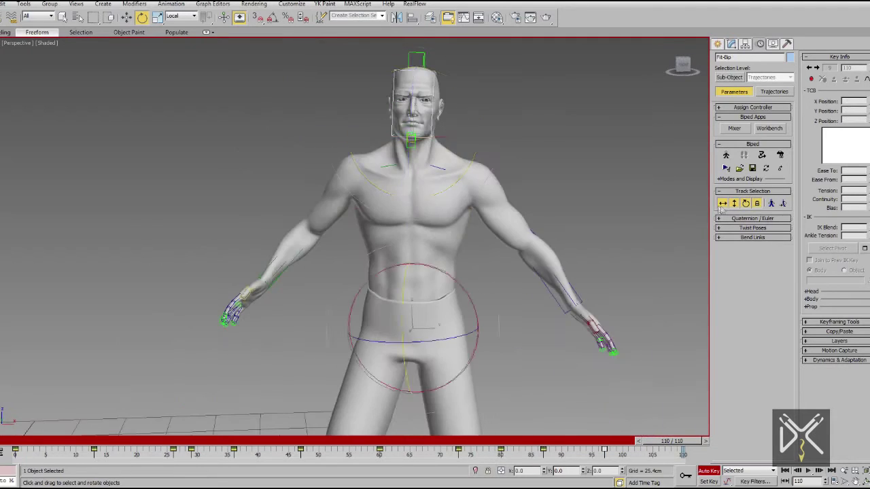
{"action": "scroll", "coordinate": [449, 187], "scroll_direction": "down", "scroll_amount": 3}
{"action": "middle_click_drag", "start_coordinate": [449, 218], "coordinate": [435, 252], "text": "alt"}
{"action": "left_click_drag", "start_coordinate": [422, 260], "coordinate": [445, 265]}
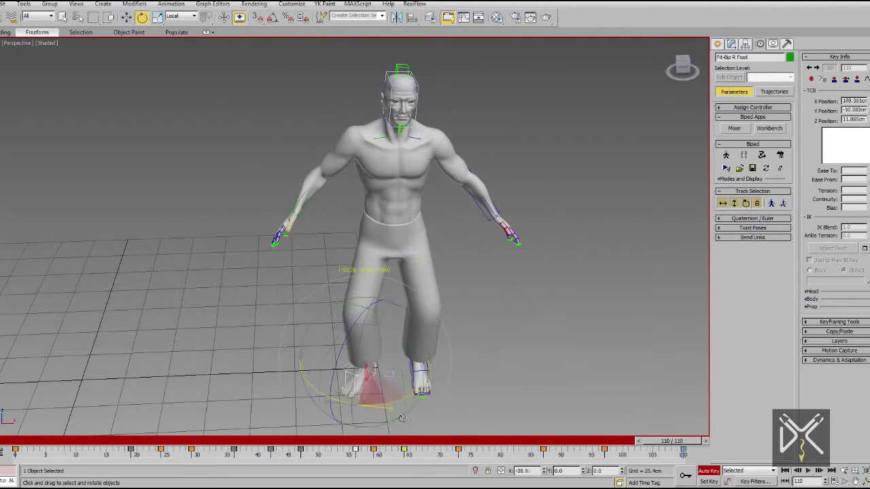
Rotate the right foot to face forward and adjust the left leg's knee direction at frame 110.
{"action": "left_click_drag", "start_coordinate": [403, 419], "coordinate": [412, 419]}
{"action": "middle_click_drag", "start_coordinate": [433, 384], "coordinate": [436, 344], "text": "alt"}
{"action": "left_click_drag", "start_coordinate": [406, 344], "coordinate": [420, 347]}
{"action": "middle_click_drag", "start_coordinate": [420, 347], "coordinate": [431, 378], "text": "alt"}
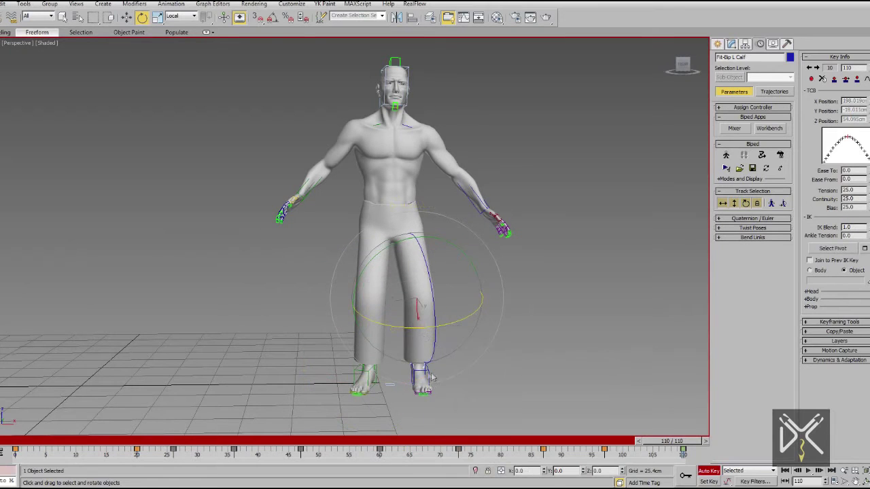
{"action": "middle_click_drag", "start_coordinate": [446, 394], "coordinate": [470, 367], "text": "alt"}
Straighten the final pose by rotating the body's center of mass at frame 110 in wireframe view.
{"action": "left_click_drag", "start_coordinate": [403, 227], "coordinate": [410, 227]}
{"action": "scroll", "coordinate": [412, 228], "scroll_direction": "up", "scroll_amount": 3}
{"action": "mouse_move", "coordinate": [449, 228]}
{"action": "middle_mouse_down", "text": "alt"}
{"action": "mouse_move", "coordinate": [399, 248]}
{"action": "mouse_move", "coordinate": [409, 240]}
{"action": "mouse_move", "coordinate": [394, 283]}
{"action": "mouse_move", "coordinate": [421, 121]}
{"action": "middle_mouse_up", "text": "alt"}
{"action": "key", "text": "F3"}
{"action": "middle_click_drag", "start_coordinate": [421, 121], "coordinate": [487, 141], "text": "alt"}
{"action": "middle_click_drag", "start_coordinate": [487, 141], "coordinate": [469, 262]}
{"action": "left_click", "coordinate": [141, 18]}
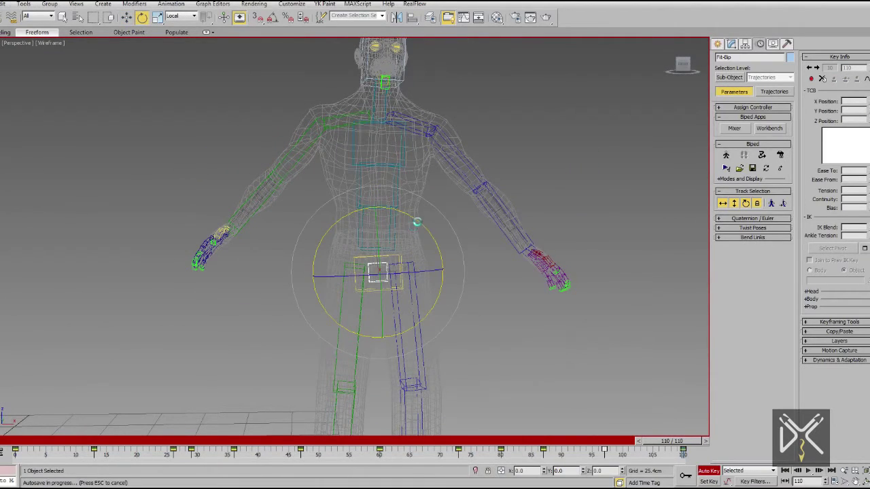
{"action": "left_click_drag", "start_coordinate": [419, 227], "coordinate": [423, 232]}
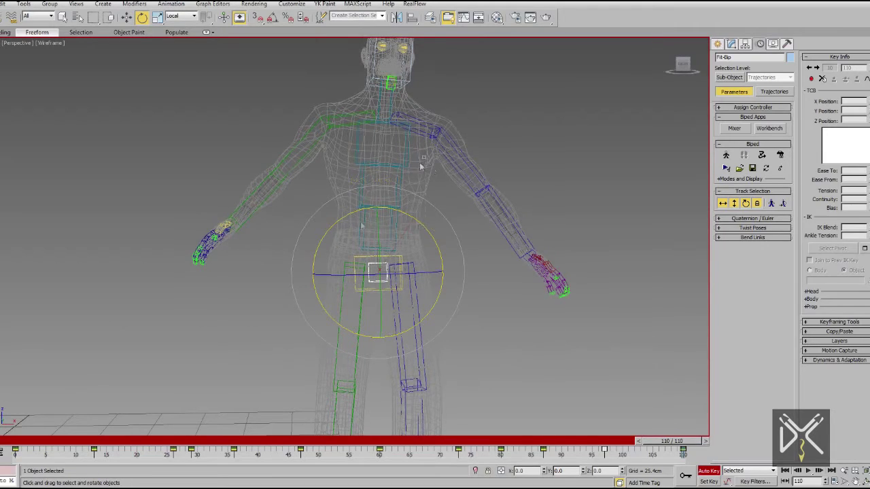
Rotate the spine to straighten the torso at frame 110.
{"action": "left_click_drag", "start_coordinate": [424, 165], "coordinate": [384, 228]}
{"action": "left_click_drag", "start_coordinate": [425, 204], "coordinate": [420, 197]}
{"action": "middle_click_drag", "start_coordinate": [436, 235], "coordinate": [424, 161], "text": "alt"}
Adjust the right clavicle and tilt the head at frame 110.
{"action": "left_click", "coordinate": [436, 190]}
{"action": "left_click", "coordinate": [337, 160]}
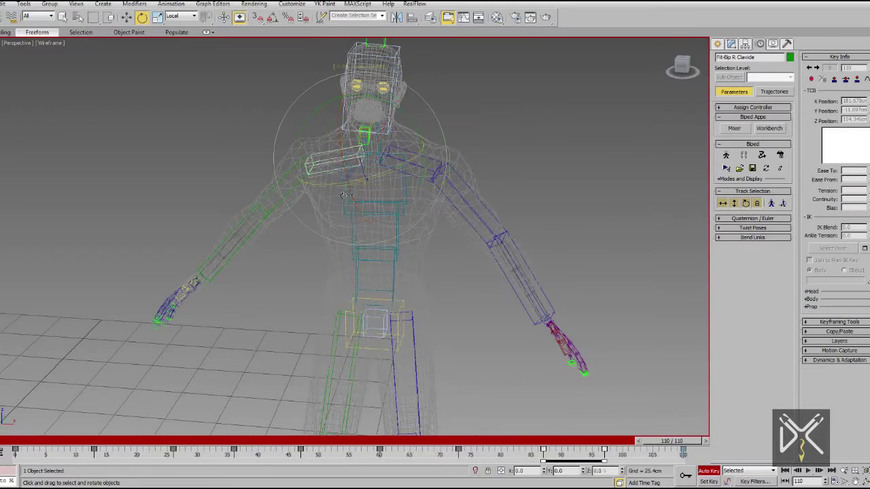
{"action": "key", "text": "F3"}
{"action": "middle_click_drag", "start_coordinate": [357, 195], "coordinate": [392, 203], "text": "alt"}
{"action": "middle_click_drag", "start_coordinate": [392, 204], "coordinate": [392, 226]}
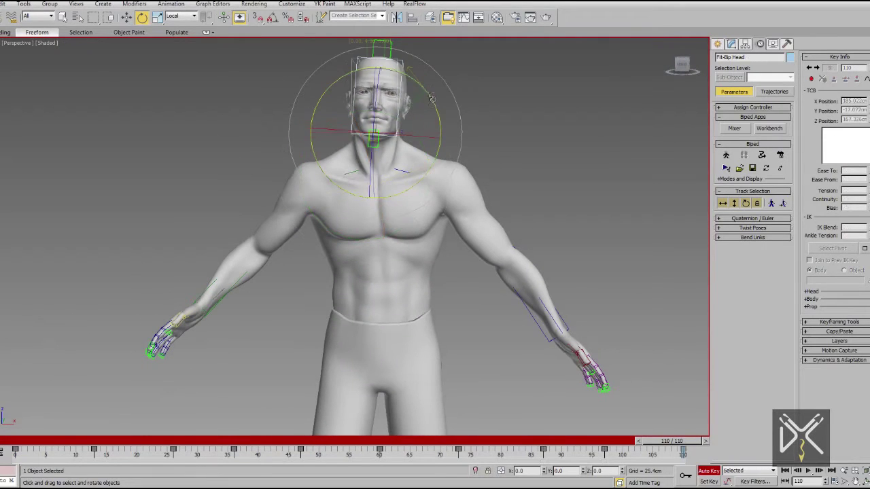
At frame 110, bend both forearms inward and lower the right upper arm toward the torso.
{"action": "left_click_drag", "start_coordinate": [497, 271], "coordinate": [494, 317]}
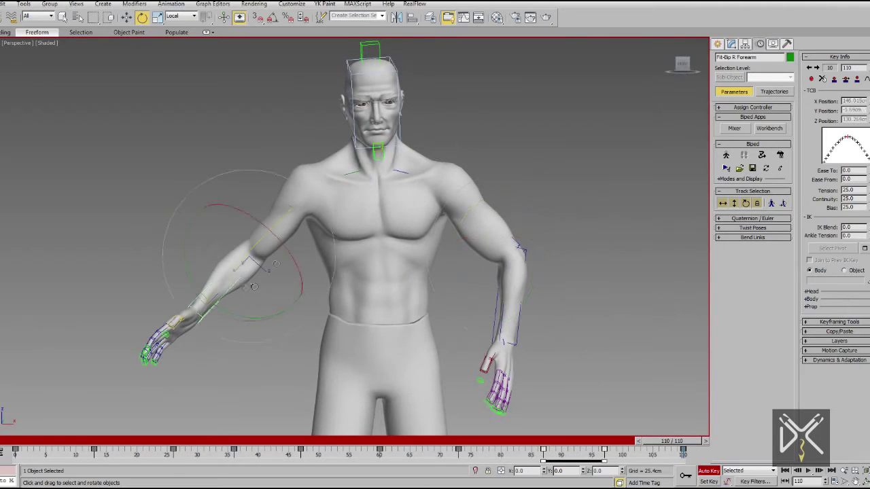
{"action": "left_click_drag", "start_coordinate": [254, 286], "coordinate": [310, 286]}
{"action": "left_click", "coordinate": [268, 210]}
{"action": "left_click_drag", "start_coordinate": [288, 240], "coordinate": [340, 265]}
{"action": "middle_click_drag", "start_coordinate": [343, 274], "coordinate": [408, 232], "text": "alt"}
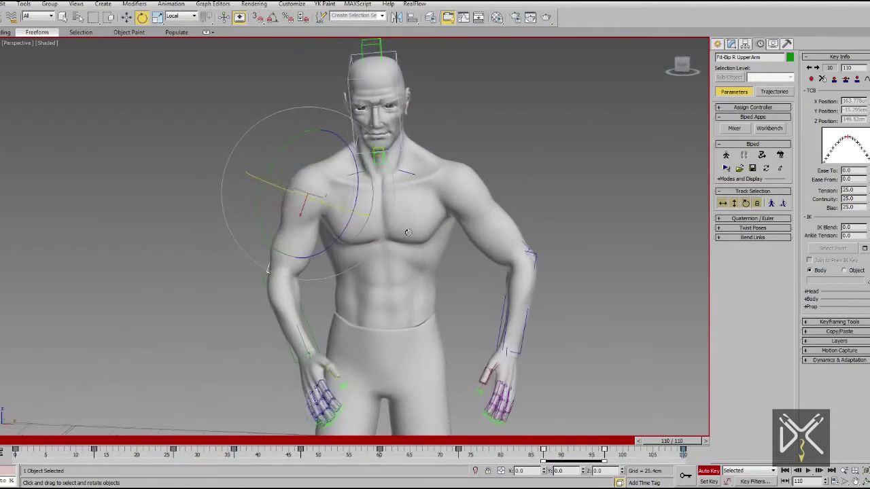
Rotate the left upper arm and forearm inward at frame 110 so both hands rest in front of the hips.
{"action": "left_click_drag", "start_coordinate": [517, 242], "coordinate": [479, 267]}
{"action": "middle_click_drag", "start_coordinate": [333, 346], "coordinate": [340, 306]}
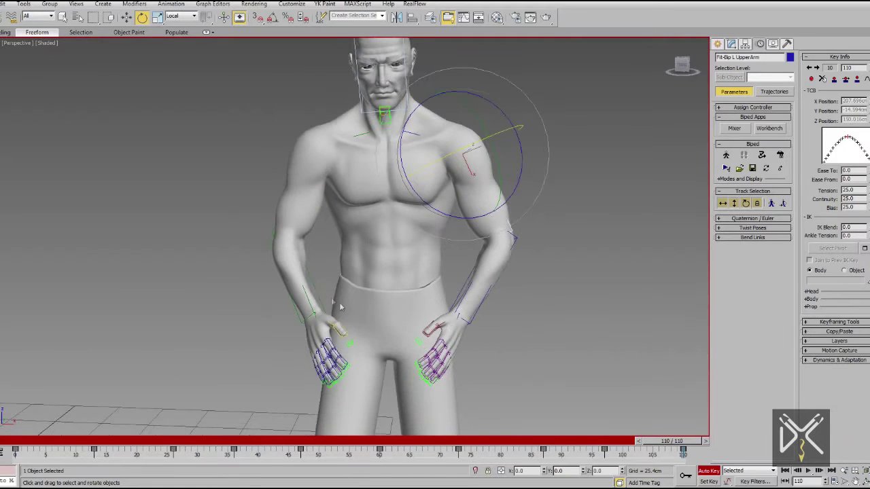
{"action": "left_click_drag", "start_coordinate": [476, 301], "coordinate": [466, 295]}
{"action": "middle_click_drag", "start_coordinate": [466, 295], "coordinate": [469, 272], "text": "alt"}
{"action": "scroll", "coordinate": [469, 272], "scroll_direction": "down", "scroll_amount": 4}
{"action": "scroll", "coordinate": [387, 303], "scroll_direction": "up", "scroll_amount": 4}
Select both forearms, delete their key at frame 97, and scrub to frame 110 to check the motion.
{"action": "left_click_drag", "start_coordinate": [476, 441], "coordinate": [604, 441]}
{"action": "key", "text": "e"}
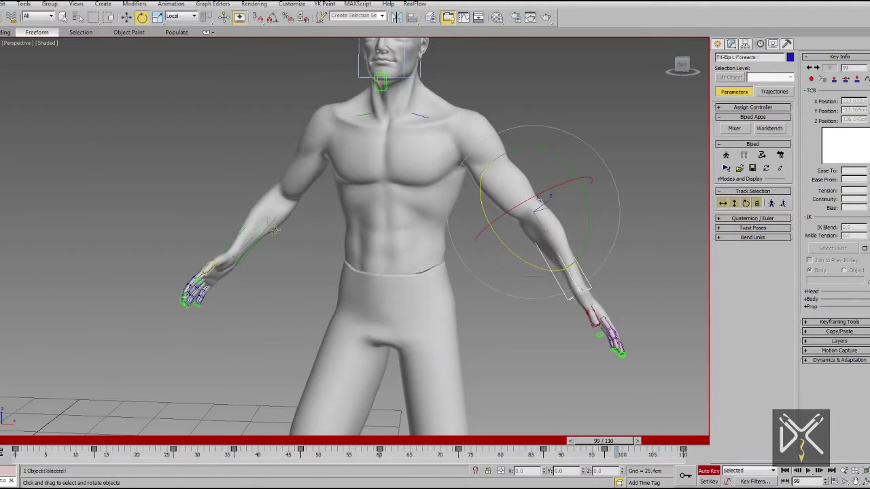
{"action": "left_click", "coordinate": [259, 249], "text": "ctrl"}
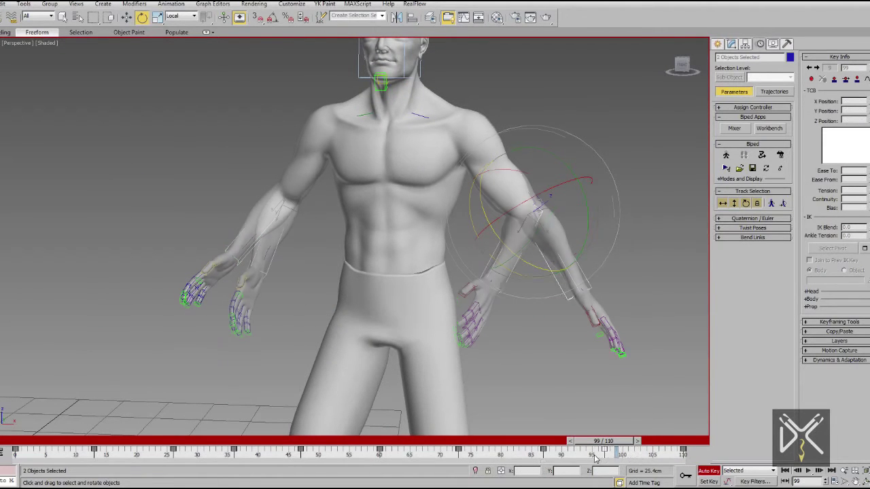
{"action": "scroll", "coordinate": [547, 299], "scroll_direction": "down", "scroll_amount": 5}
{"action": "mouse_move", "coordinate": [591, 447]}
{"action": "left_mouse_down"}
{"action": "mouse_move", "coordinate": [250, 471]}
{"action": "mouse_move", "coordinate": [591, 452]}
{"action": "left_mouse_up"}
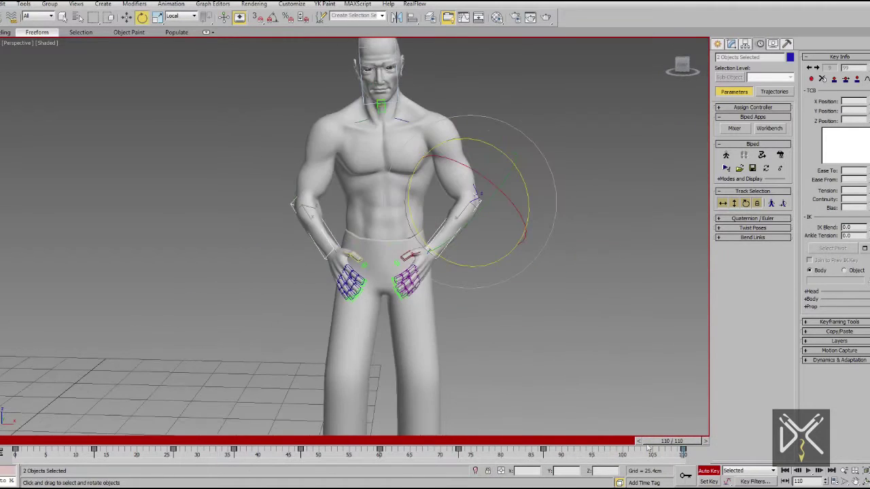
{"action": "scroll", "coordinate": [605, 161], "scroll_direction": "down", "scroll_amount": 5}
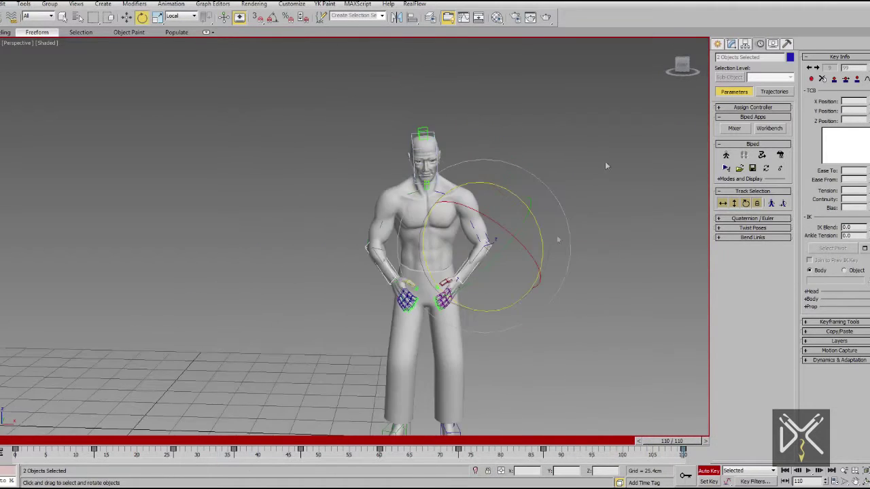
Adjust the torso at frame 125 so the figure stands upright in the closing pose.
{"action": "left_click_drag", "start_coordinate": [672, 442], "coordinate": [629, 441]}
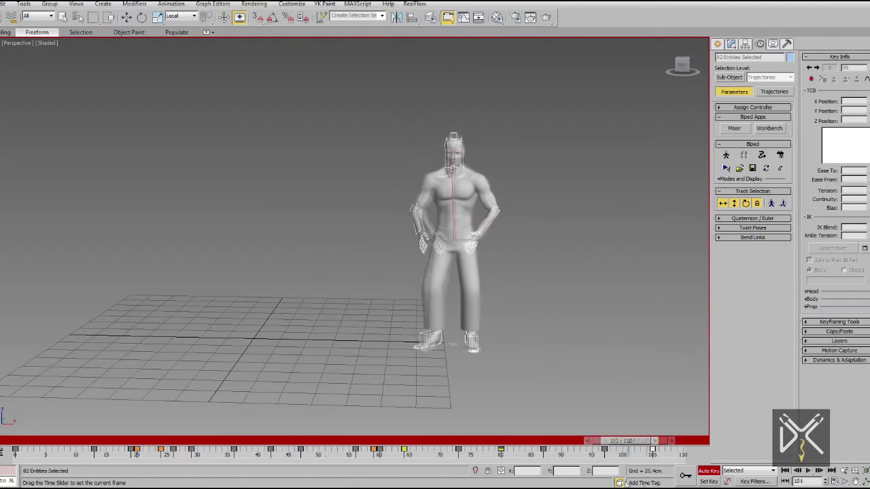
{"action": "scroll", "coordinate": [563, 325], "scroll_direction": "up", "scroll_amount": 5}
{"action": "mouse_move", "coordinate": [499, 271]}
{"action": "middle_mouse_down"}
{"action": "mouse_move", "coordinate": [523, 311]}
{"action": "mouse_move", "coordinate": [518, 338]}
{"action": "mouse_move", "coordinate": [476, 319]}
{"action": "middle_mouse_up"}
{"action": "key", "text": "F3"}
{"action": "left_click", "coordinate": [462, 286]}
{"action": "left_click_drag", "start_coordinate": [462, 285], "coordinate": [450, 213]}
{"action": "left_click_drag", "start_coordinate": [443, 171], "coordinate": [448, 158]}
{"action": "middle_click_drag", "start_coordinate": [449, 157], "coordinate": [562, 235], "text": "alt"}
Rotate the left upper arm and forearm at frame 125 so the arm hangs beside the hip.
{"action": "key", "text": "F3"}
{"action": "left_click", "coordinate": [563, 236]}
{"action": "key", "text": "F3"}
{"action": "key", "text": "F3"}
{"action": "left_click_drag", "start_coordinate": [595, 211], "coordinate": [549, 255]}
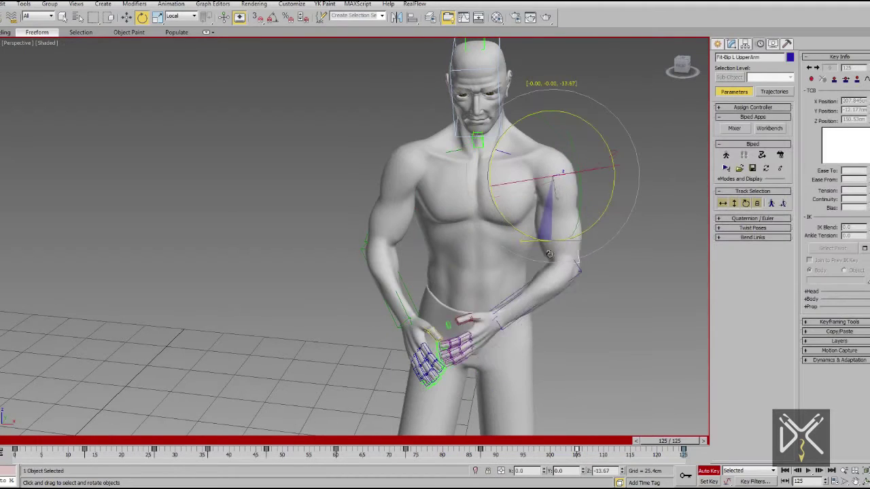
{"action": "left_click", "coordinate": [574, 286]}
{"action": "left_click_drag", "start_coordinate": [570, 331], "coordinate": [605, 374]}
Rotate the right upper arm and forearm at frame 125 so the arm hangs beside the right hip.
{"action": "key", "text": "F3"}
{"action": "left_click", "coordinate": [397, 218]}
{"action": "key", "text": "F3"}
{"action": "left_click", "coordinate": [419, 293]}
{"action": "key", "text": "F3"}
{"action": "left_click_drag", "start_coordinate": [430, 246], "coordinate": [443, 276]}
{"action": "key", "text": "F3"}
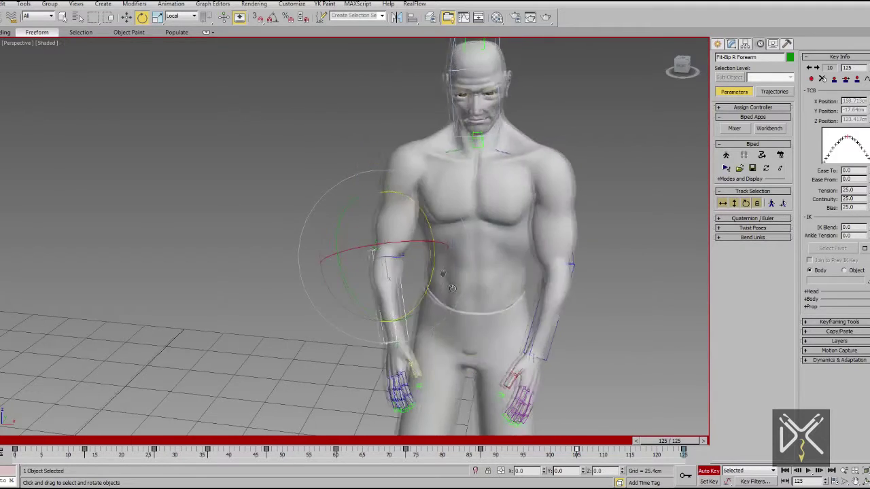
Tilt the head down at frame 125 and move the body key from frame 105 to 109.
{"action": "middle_click_drag", "start_coordinate": [442, 276], "coordinate": [493, 151], "text": "alt"}
{"action": "left_click_drag", "start_coordinate": [460, 132], "coordinate": [468, 198]}
{"action": "middle_click_drag", "start_coordinate": [467, 198], "coordinate": [457, 167]}
{"action": "scroll", "coordinate": [454, 160], "scroll_direction": "down", "scroll_amount": 4}
{"action": "left_click_drag", "start_coordinate": [677, 443], "coordinate": [592, 402]}
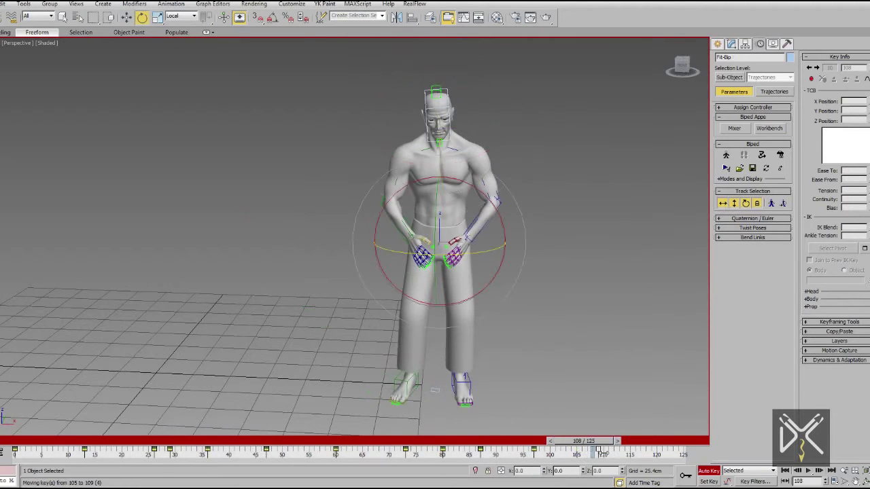
Bend the neck forward at frame 125 so the face looks down.
{"action": "left_click_drag", "start_coordinate": [582, 441], "coordinate": [656, 441]}
{"action": "scroll", "coordinate": [525, 322], "scroll_direction": "up", "scroll_amount": 3}
{"action": "middle_click_drag", "start_coordinate": [526, 322], "coordinate": [354, 334]}
{"action": "left_click", "coordinate": [450, 140]}
{"action": "middle_click_drag", "start_coordinate": [481, 104], "coordinate": [505, 206], "text": "alt"}
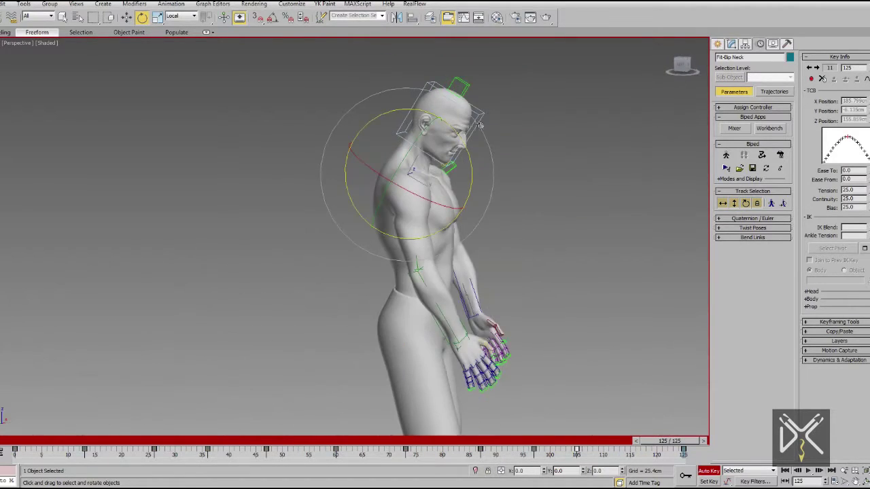
Retime the body keys from frame 87 to 90 and from frame 102 to 109, playing back the motion.
{"action": "left_click_drag", "start_coordinate": [670, 443], "coordinate": [542, 440]}
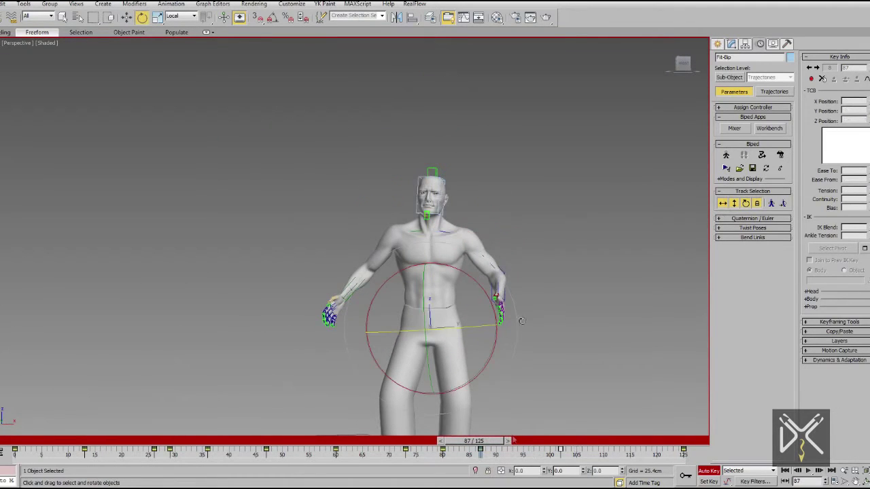
{"action": "mouse_move", "coordinate": [483, 441]}
{"action": "left_mouse_down"}
{"action": "mouse_move", "coordinate": [467, 441]}
{"action": "mouse_move", "coordinate": [496, 441]}
{"action": "left_mouse_up"}
{"action": "key", "text": "e"}
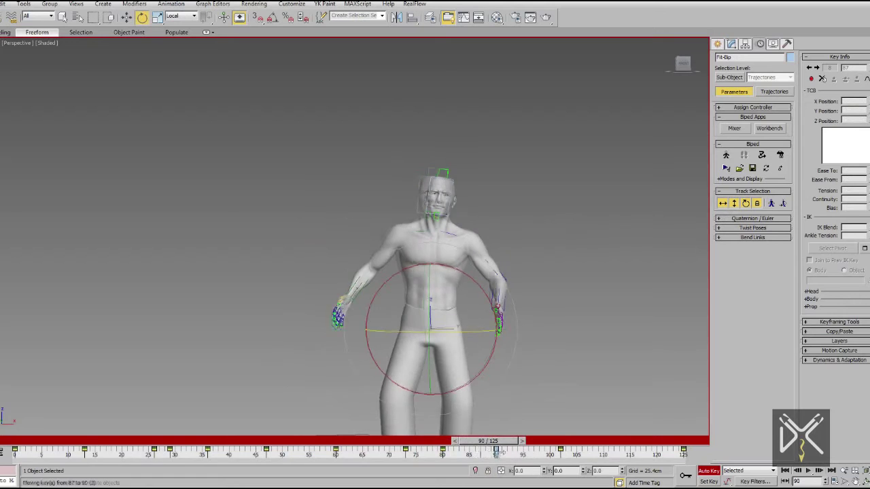
{"action": "left_click", "coordinate": [808, 471]}
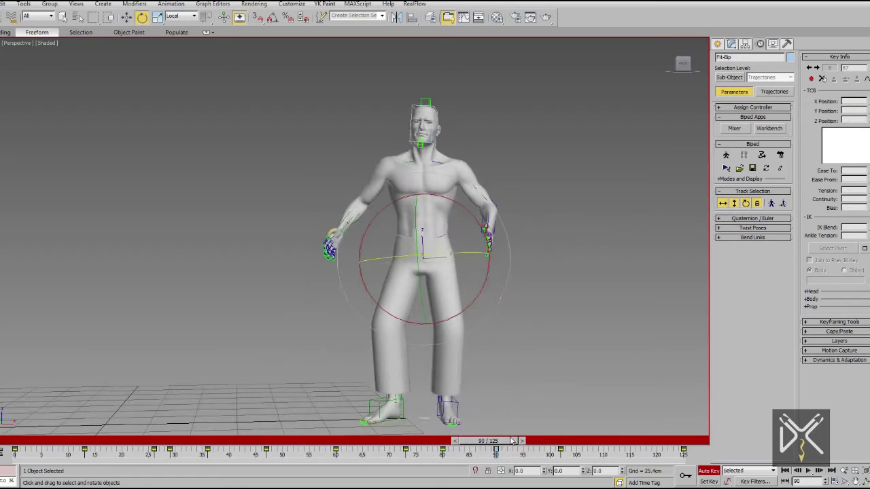
{"action": "left_click", "coordinate": [808, 470]}
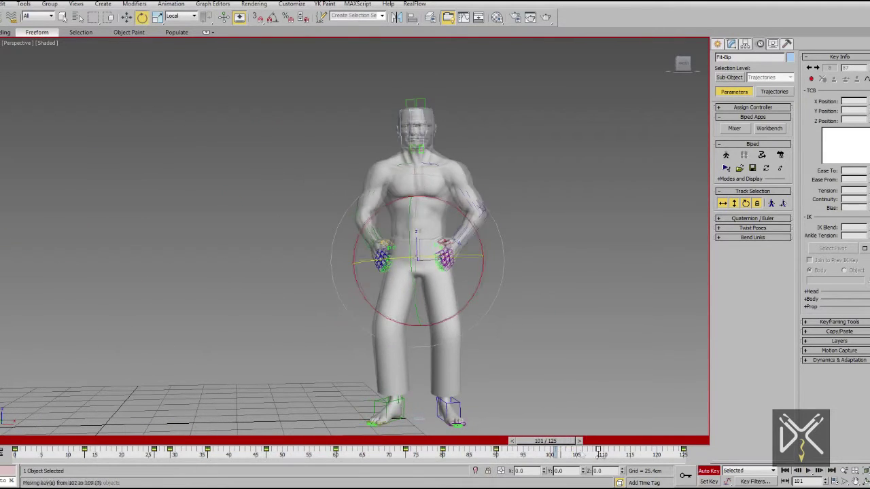
Move the whole biped's final key from frame 125 to 144 and review the slower ending.
{"action": "left_click_drag", "start_coordinate": [546, 441], "coordinate": [386, 442]}
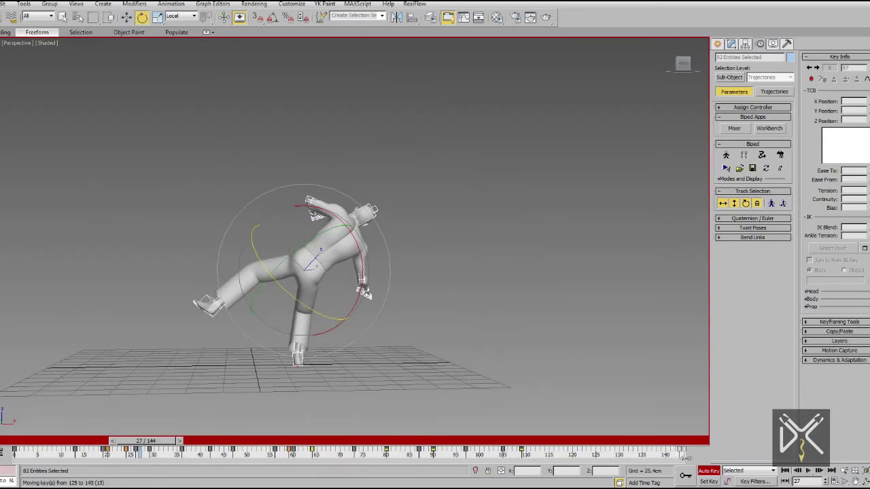
{"action": "left_click", "coordinate": [809, 470]}
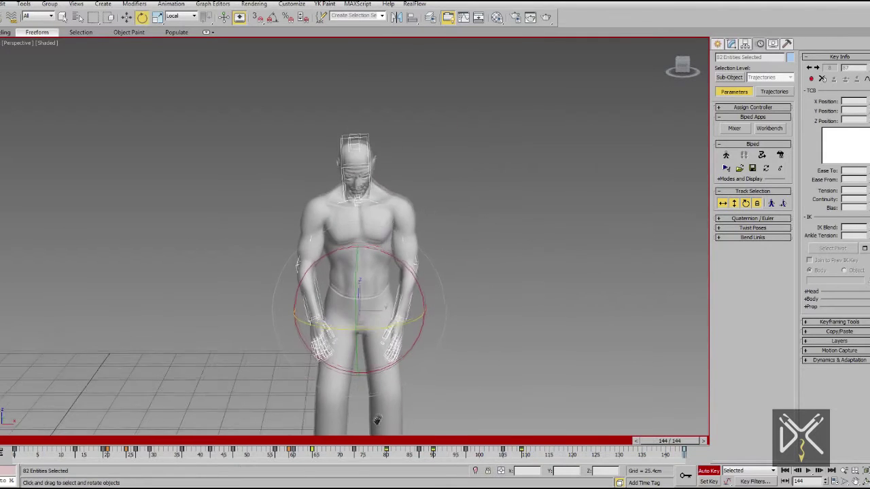
{"action": "left_click_drag", "start_coordinate": [663, 441], "coordinate": [534, 457]}
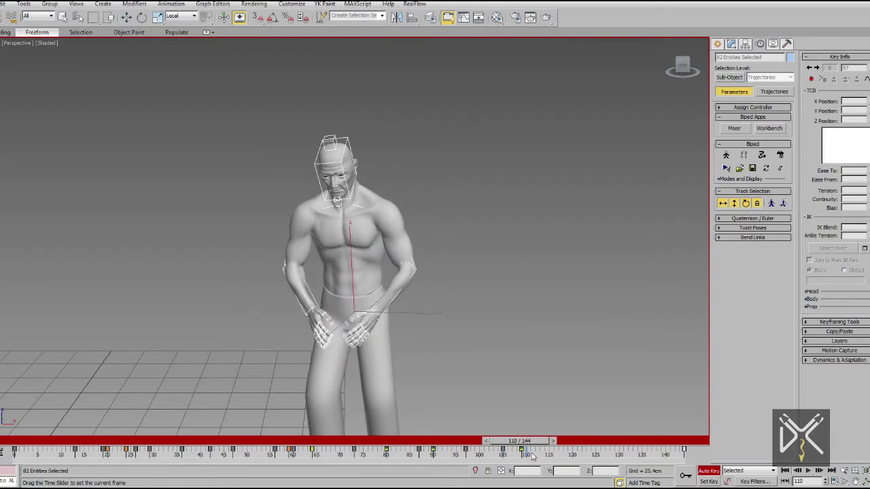
Turn the body about its vertical axis at frame 109 and play back the landing.
{"action": "left_click", "coordinate": [723, 203]}
{"action": "scroll", "coordinate": [496, 288], "scroll_direction": "up", "scroll_amount": 4}
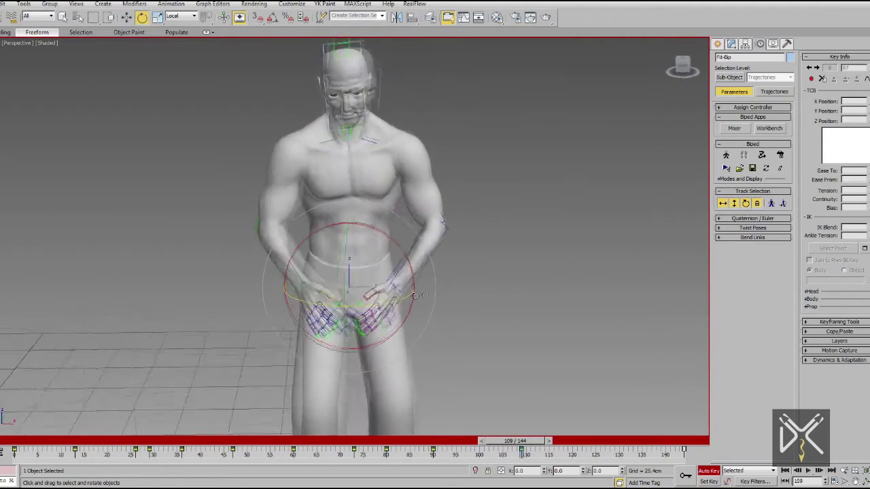
{"action": "scroll", "coordinate": [416, 296], "scroll_direction": "down", "scroll_amount": 5}
{"action": "left_click_drag", "start_coordinate": [515, 441], "coordinate": [336, 442]}
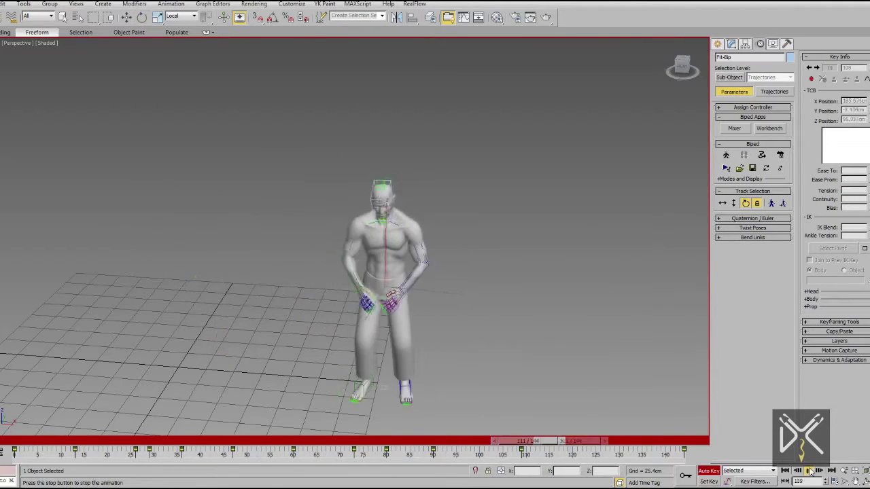
{"action": "left_click", "coordinate": [809, 471]}
Shift all biped keys from about frame 56 to frame 109 two frames earlier and play back the timing.
{"action": "left_click_drag", "start_coordinate": [404, 441], "coordinate": [297, 441]}
{"action": "left_click_drag", "start_coordinate": [282, 474], "coordinate": [267, 484]}
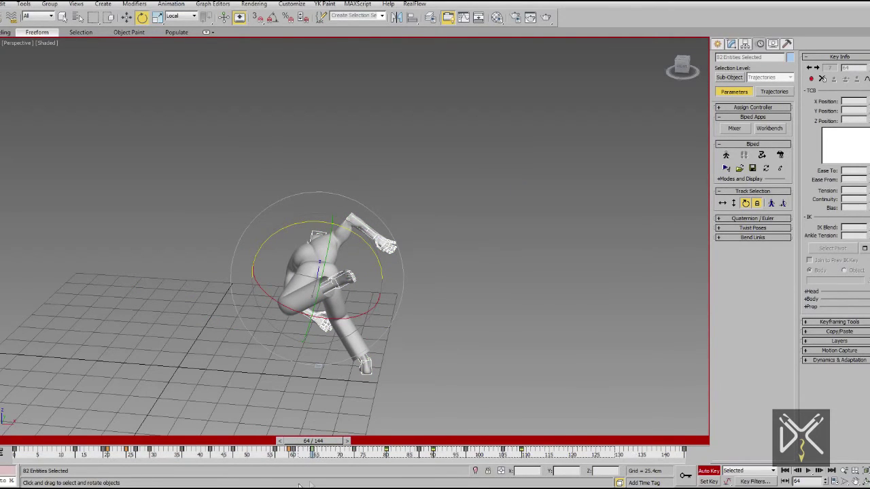
{"action": "left_click_drag", "start_coordinate": [313, 442], "coordinate": [30, 445]}
{"action": "left_click", "coordinate": [809, 470]}
{"action": "left_click", "coordinate": [808, 470]}
{"action": "left_click_drag", "start_coordinate": [425, 441], "coordinate": [397, 468]}
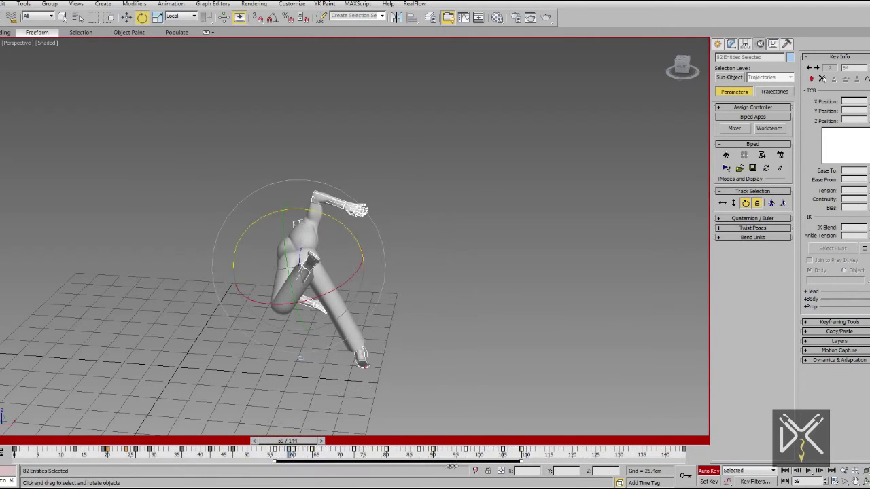
{"action": "left_click_drag", "start_coordinate": [292, 442], "coordinate": [132, 443]}
{"action": "left_click", "coordinate": [808, 471]}
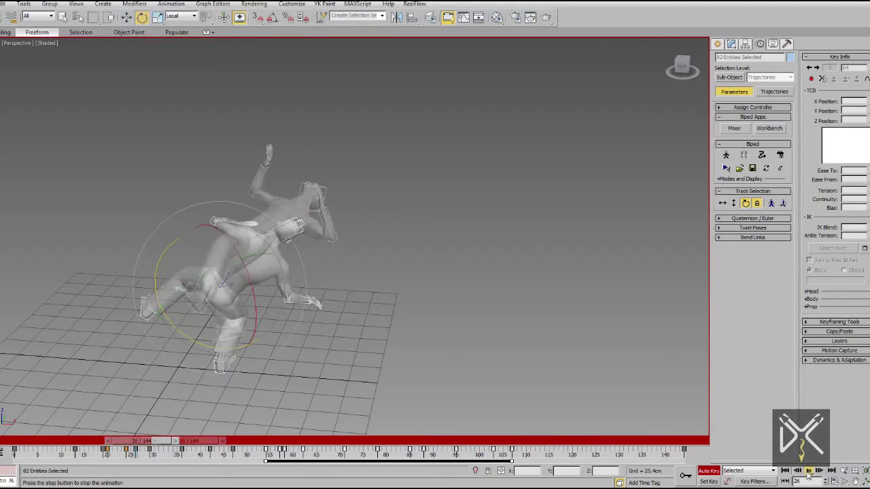
{"action": "left_click", "coordinate": [807, 472]}
{"action": "left_click_drag", "start_coordinate": [495, 442], "coordinate": [316, 453]}
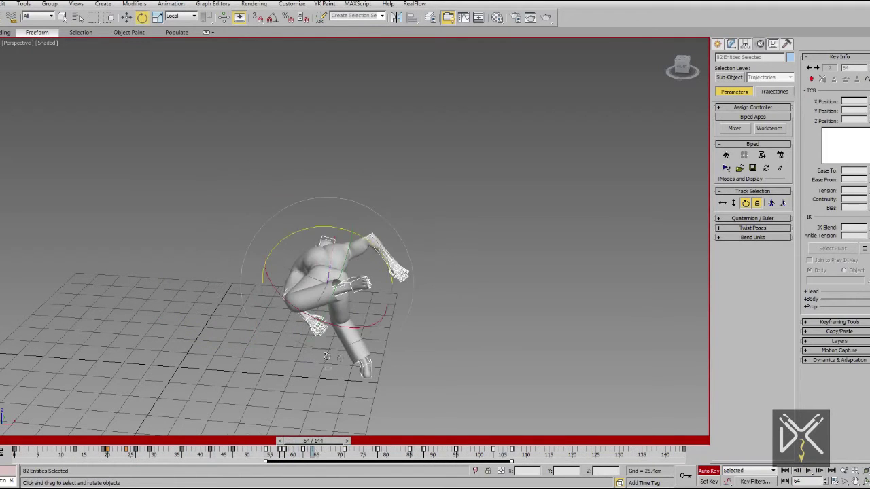
Move the body key from frame 71 to 66 and play back the animation.
{"action": "middle_click_drag", "start_coordinate": [326, 356], "coordinate": [360, 357], "text": "alt"}
{"action": "left_click", "coordinate": [723, 205]}
{"action": "left_click_drag", "start_coordinate": [318, 445], "coordinate": [347, 445]}
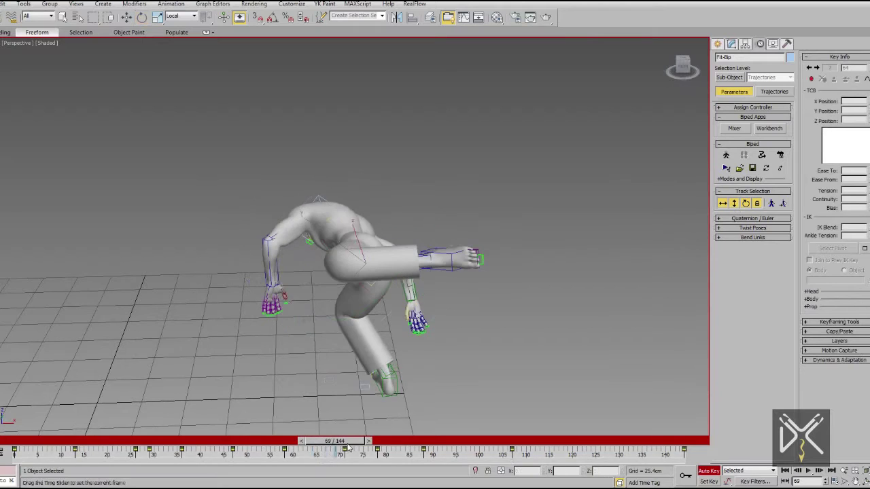
{"action": "key", "text": "slash"}
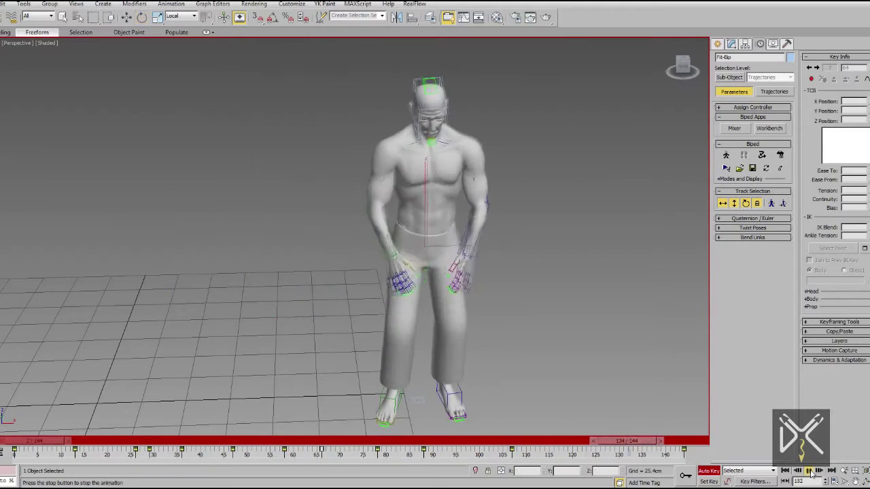
{"action": "left_click", "coordinate": [810, 473]}
Move the body key from frame 107 to 101 and check the landing in playback.
{"action": "left_click_drag", "start_coordinate": [612, 442], "coordinate": [361, 435]}
{"action": "left_click_drag", "start_coordinate": [512, 453], "coordinate": [499, 454]}
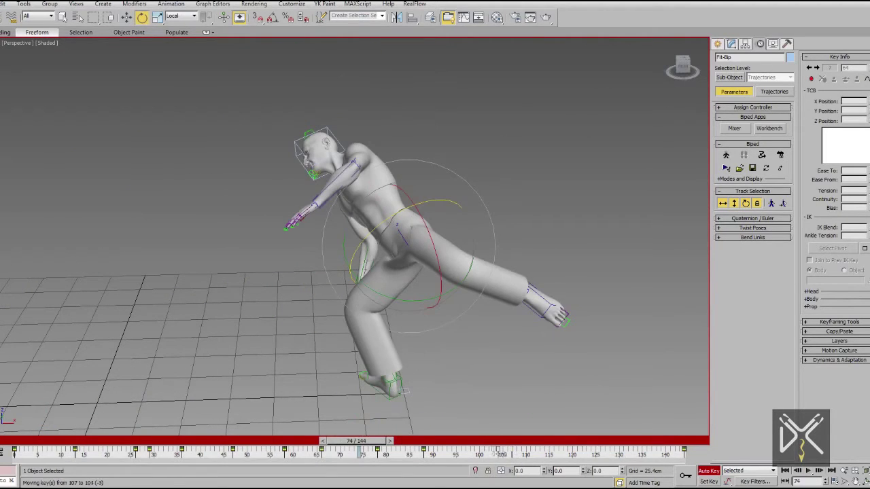
{"action": "left_click", "coordinate": [811, 474]}
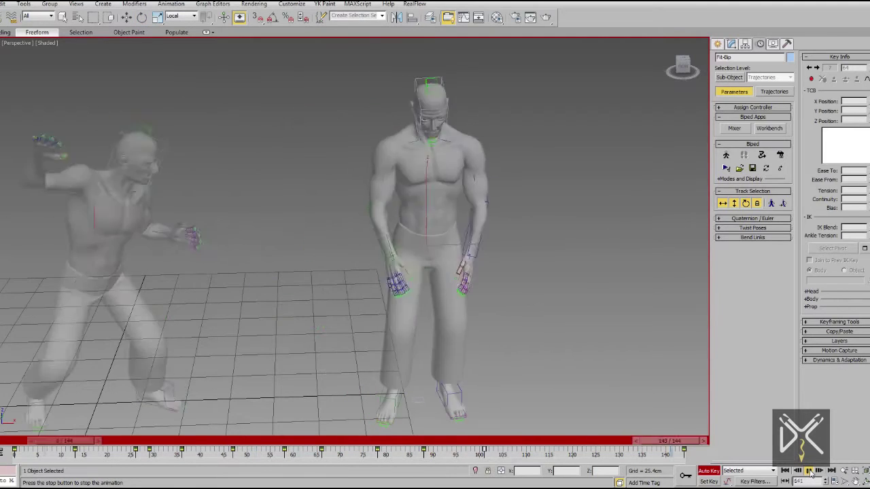
{"action": "left_click", "coordinate": [811, 474]}
Move the body key from frame 101 to 111 and replay the recovery to standing.
{"action": "left_click", "coordinate": [484, 442]}
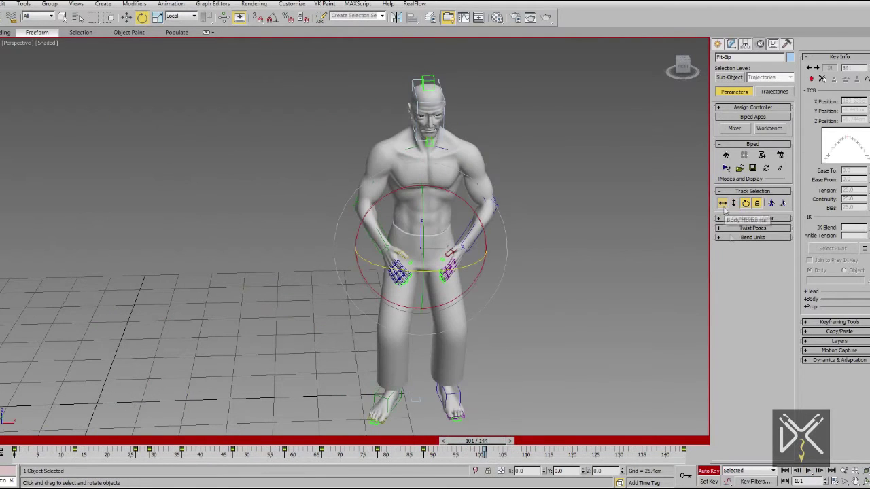
{"action": "left_click_drag", "start_coordinate": [477, 442], "coordinate": [225, 441]}
{"action": "left_click", "coordinate": [809, 472]}
{"action": "left_click", "coordinate": [809, 472]}
{"action": "left_click_drag", "start_coordinate": [647, 441], "coordinate": [198, 443]}
{"action": "left_click", "coordinate": [809, 471]}
Move the body key from frame 88 to 93 and play the animation through.
{"action": "left_click_drag", "start_coordinate": [654, 443], "coordinate": [547, 447]}
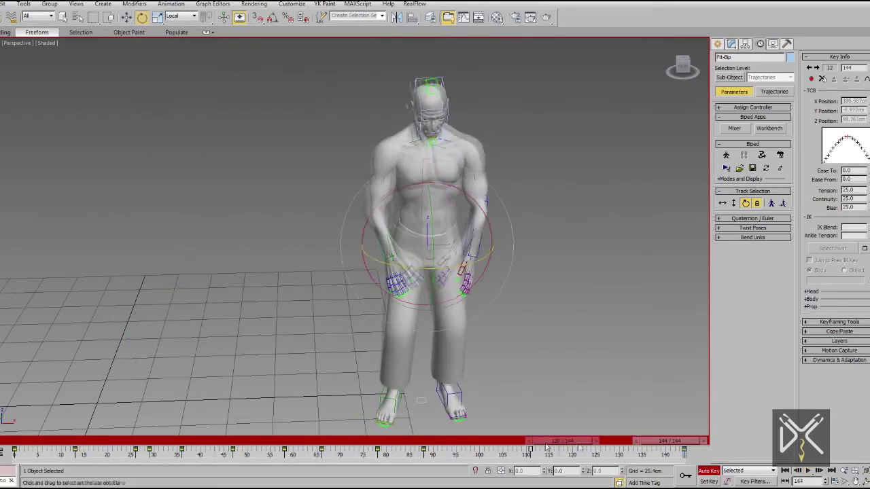
{"action": "left_click_drag", "start_coordinate": [481, 444], "coordinate": [450, 454]}
{"action": "left_click", "coordinate": [809, 470]}
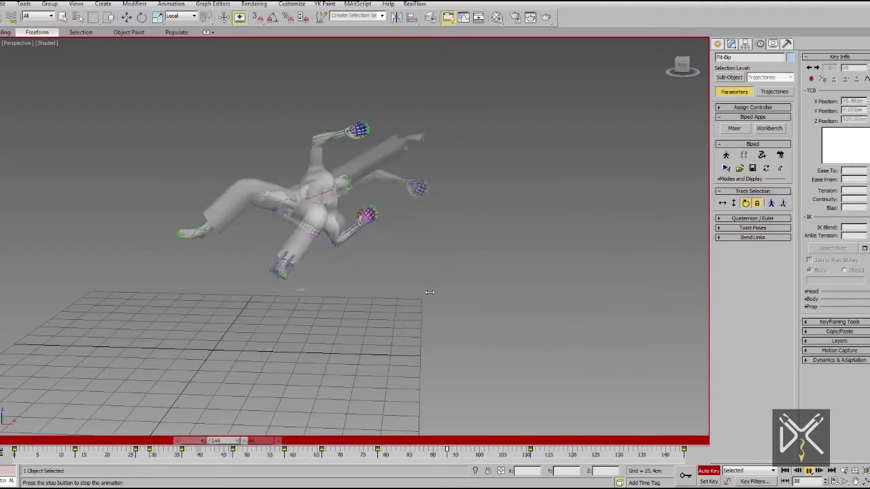
{"action": "left_click_drag", "start_coordinate": [403, 443], "coordinate": [14, 445]}
Select the right foot, play the whole animation and examine the motion up to the final pose at frame 144.
{"action": "left_click", "coordinate": [408, 363]}
{"action": "left_click", "coordinate": [809, 474]}
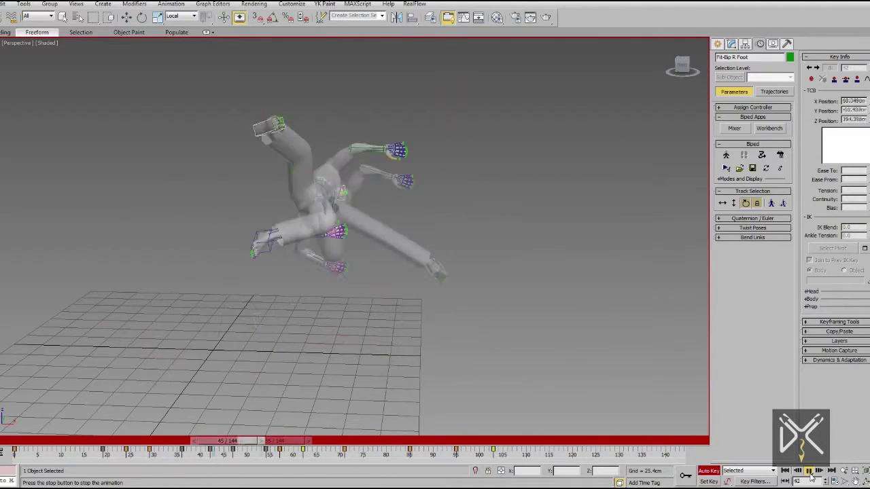
{"action": "left_click", "coordinate": [809, 471]}
{"action": "key", "text": "e"}
{"action": "left_click", "coordinate": [128, 19]}
{"action": "middle_click_drag", "start_coordinate": [503, 294], "coordinate": [386, 287]}
{"action": "left_click", "coordinate": [454, 288]}
{"action": "middle_click_drag", "start_coordinate": [443, 413], "coordinate": [429, 416]}
{"action": "left_click_drag", "start_coordinate": [455, 441], "coordinate": [529, 483]}
{"action": "key", "text": "w"}
{"action": "scroll", "coordinate": [430, 313], "scroll_direction": "up", "scroll_amount": 6}
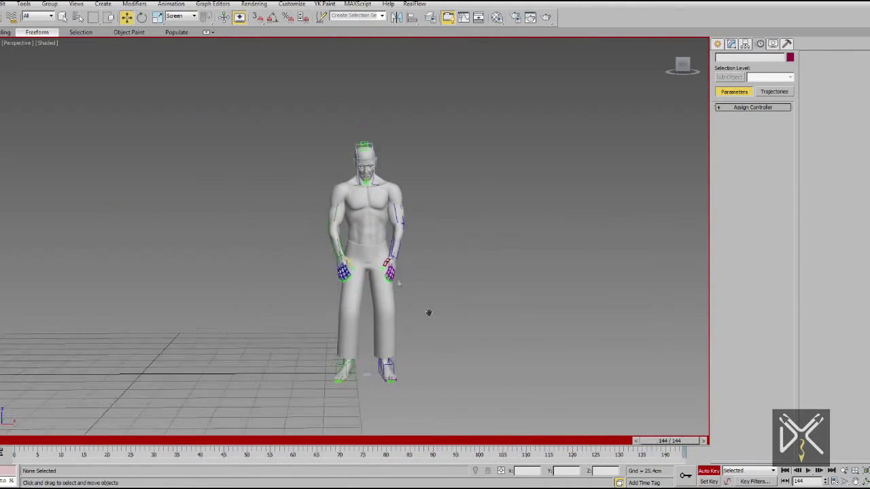
Select the right hand's finger links and curl them into a fist at frame 103.
{"action": "left_click", "coordinate": [329, 262]}
{"action": "key", "text": "F3"}
{"action": "left_click", "coordinate": [515, 271]}
{"action": "middle_click_drag", "start_coordinate": [514, 270], "coordinate": [489, 273], "text": "alt"}
{"action": "scroll", "coordinate": [383, 273], "scroll_direction": "up", "scroll_amount": 5}
{"action": "left_click_drag", "start_coordinate": [291, 331], "coordinate": [291, 332]}
{"action": "middle_click_drag", "start_coordinate": [291, 332], "coordinate": [259, 218], "text": "alt"}
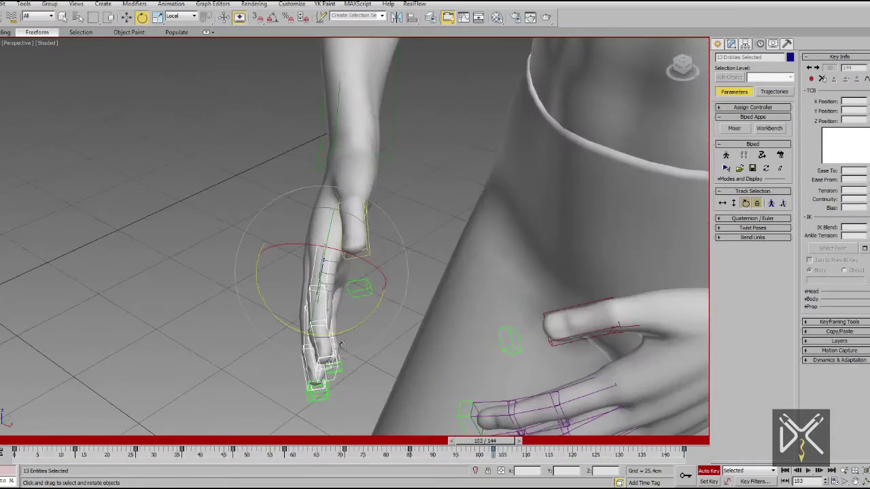
{"action": "left_click_drag", "start_coordinate": [342, 335], "coordinate": [405, 321]}
{"action": "middle_click_drag", "start_coordinate": [405, 321], "coordinate": [390, 285], "text": "alt"}
{"action": "middle_click_drag", "start_coordinate": [392, 319], "coordinate": [403, 261], "text": "alt"}
Bend the right thumb's joints inward at frame 103.
{"action": "left_click", "coordinate": [401, 243]}
{"action": "scroll", "coordinate": [403, 261], "scroll_direction": "up", "scroll_amount": 4}
{"action": "left_click_drag", "start_coordinate": [355, 178], "coordinate": [355, 189]}
{"action": "middle_click_drag", "start_coordinate": [418, 246], "coordinate": [400, 267], "text": "alt"}
{"action": "left_click_drag", "start_coordinate": [353, 179], "coordinate": [359, 190]}
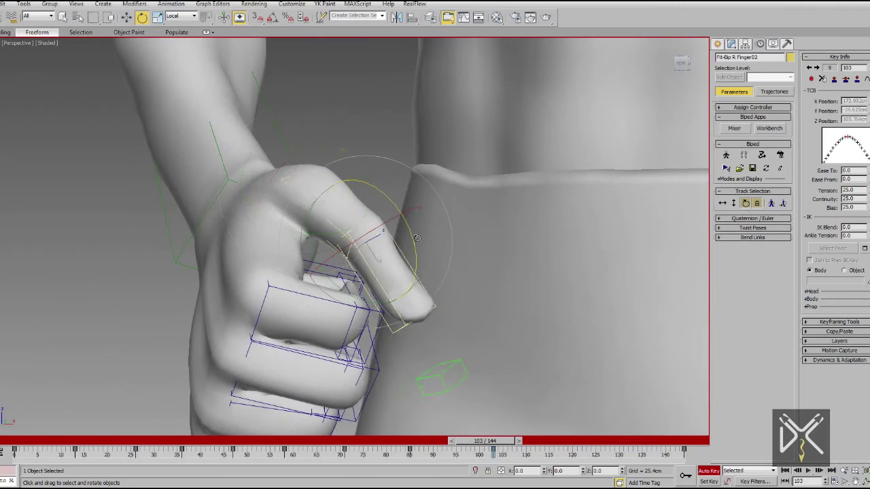
Refine the right thumb so it rests against the curled fingers at frame 103.
{"action": "scroll", "coordinate": [416, 238], "scroll_direction": "down", "scroll_amount": 5}
{"action": "middle_click_drag", "start_coordinate": [414, 245], "coordinate": [394, 278], "text": "alt"}
{"action": "scroll", "coordinate": [391, 286], "scroll_direction": "up", "scroll_amount": 3}
{"action": "left_click", "coordinate": [368, 298]}
{"action": "key", "text": "F3"}
{"action": "left_click", "coordinate": [395, 302]}
{"action": "key", "text": "F3"}
{"action": "left_click_drag", "start_coordinate": [397, 343], "coordinate": [399, 344]}
Rotate the right hand at the wrist about its local Z axis at frame 103.
{"action": "scroll", "coordinate": [399, 343], "scroll_direction": "down", "scroll_amount": 5}
{"action": "middle_click_drag", "start_coordinate": [398, 334], "coordinate": [347, 313], "text": "alt"}
{"action": "left_click", "coordinate": [338, 293]}
{"action": "key", "text": "F3"}
{"action": "left_click", "coordinate": [331, 314]}
{"action": "key", "text": "F3"}
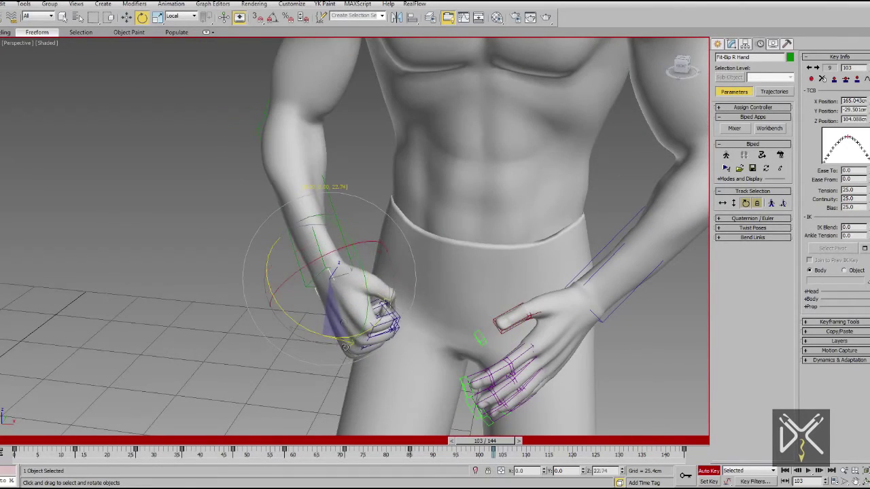
{"action": "left_click_drag", "start_coordinate": [384, 264], "coordinate": [384, 265]}
Select all right-hand finger links and copy their fist posture at frame 103.
{"action": "middle_click_drag", "start_coordinate": [384, 265], "coordinate": [344, 294], "text": "alt"}
{"action": "key", "text": "F3"}
{"action": "left_click", "coordinate": [322, 276]}
{"action": "double_click", "coordinate": [321, 290]}
{"action": "left_click", "coordinate": [840, 331]}
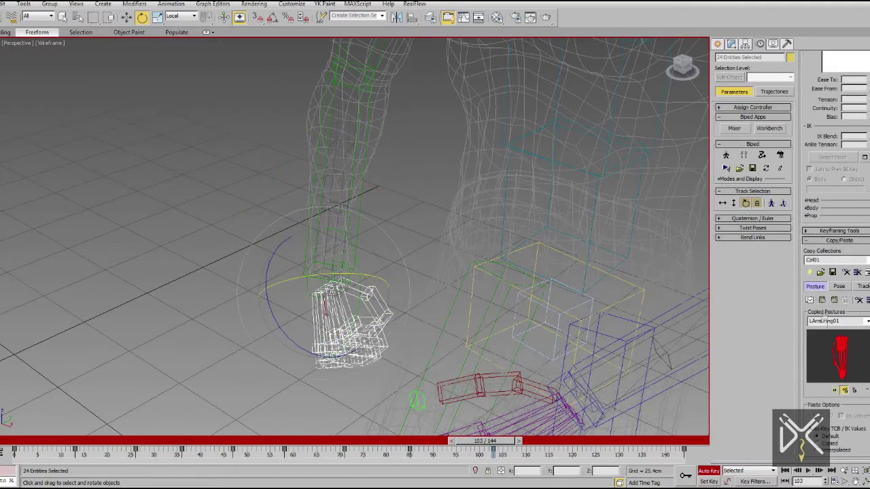
Paste the copied fist posture onto the right hand and the opposite hand at frame 144, and check the hand motion.
{"action": "middle_click_drag", "start_coordinate": [647, 330], "coordinate": [683, 330], "text": "alt"}
{"action": "left_click_drag", "start_coordinate": [501, 442], "coordinate": [700, 441]}
{"action": "left_click", "coordinate": [835, 303]}
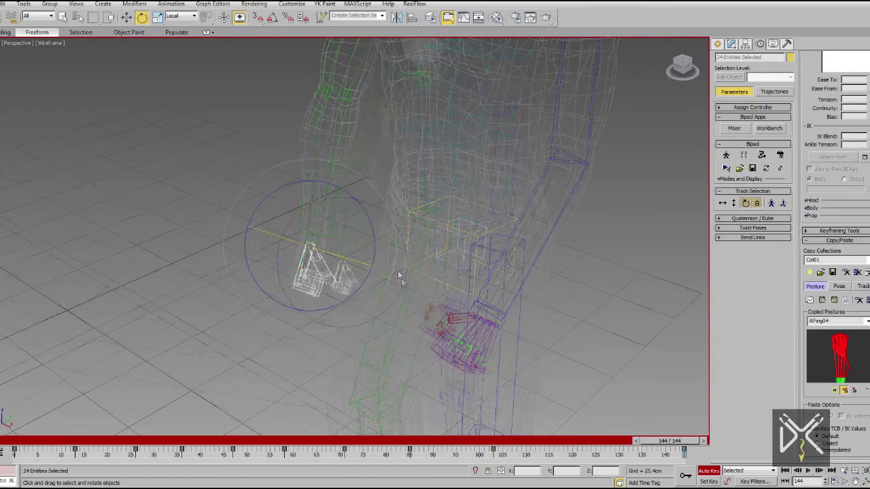
{"action": "middle_click_drag", "start_coordinate": [400, 278], "coordinate": [442, 285], "text": "alt"}
{"action": "scroll", "coordinate": [442, 286], "scroll_direction": "down", "scroll_amount": 3}
{"action": "key", "text": "F3"}
{"action": "left_click_drag", "start_coordinate": [663, 441], "coordinate": [448, 426]}
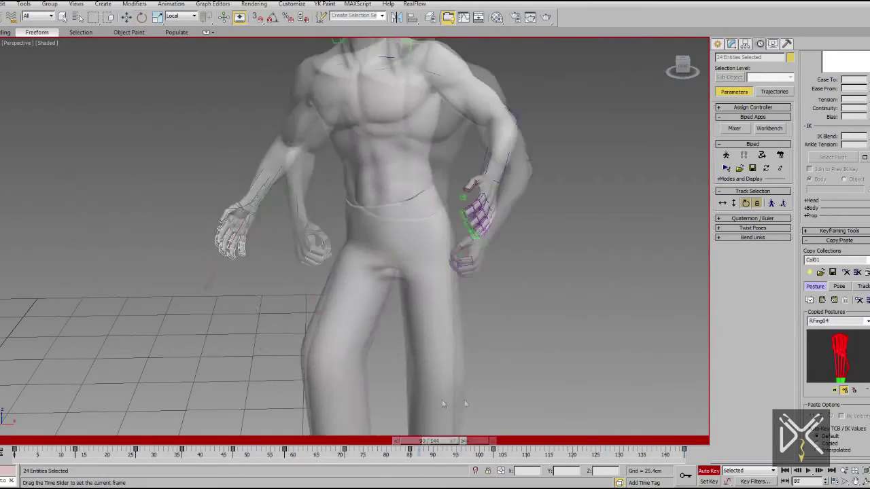
Rotate the left and right forearms at frame 144 so both fists hang beside the thighs.
{"action": "key", "text": "e"}
{"action": "left_click", "coordinate": [462, 237]}
{"action": "left_click_drag", "start_coordinate": [462, 237], "coordinate": [470, 239]}
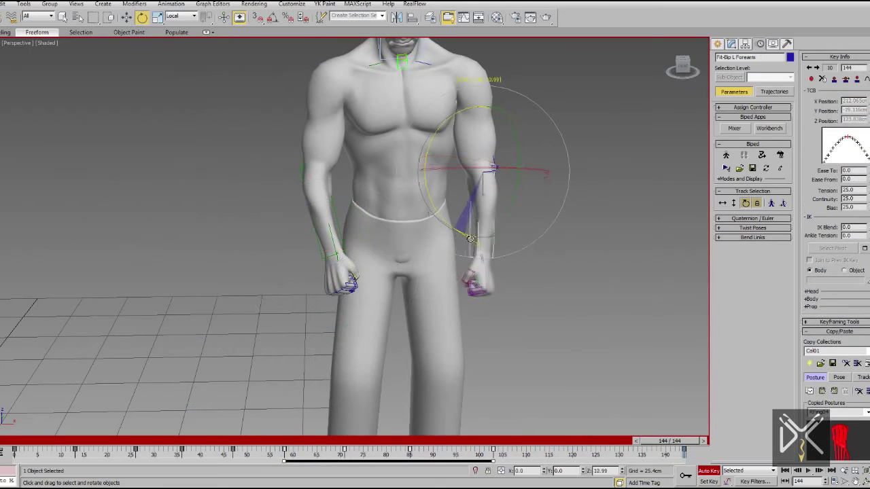
{"action": "left_click_drag", "start_coordinate": [360, 227], "coordinate": [361, 229]}
{"action": "middle_click_drag", "start_coordinate": [361, 230], "coordinate": [371, 253], "text": "alt"}
{"action": "scroll", "coordinate": [380, 225], "scroll_direction": "down", "scroll_amount": 1}
Scrub through the timeline and play the animation from frame 0 to check the whole move.
{"action": "left_click", "coordinate": [412, 60]}
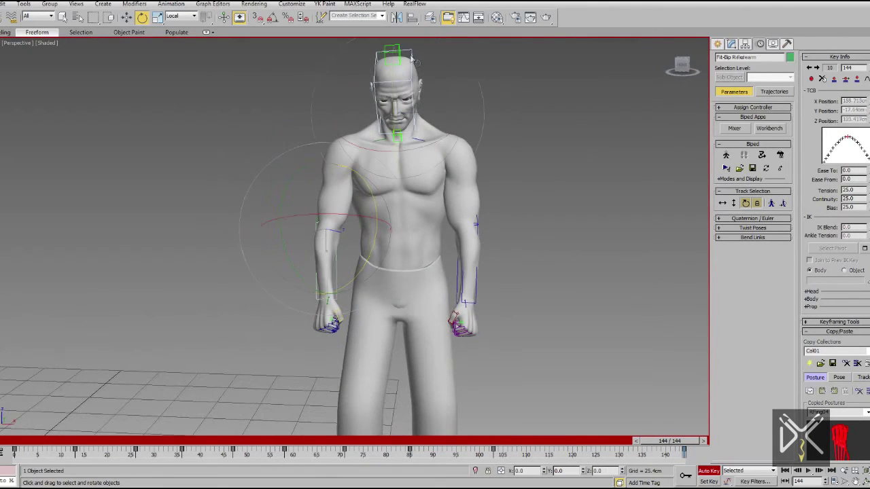
{"action": "middle_click_drag", "start_coordinate": [440, 171], "coordinate": [407, 182], "text": "alt"}
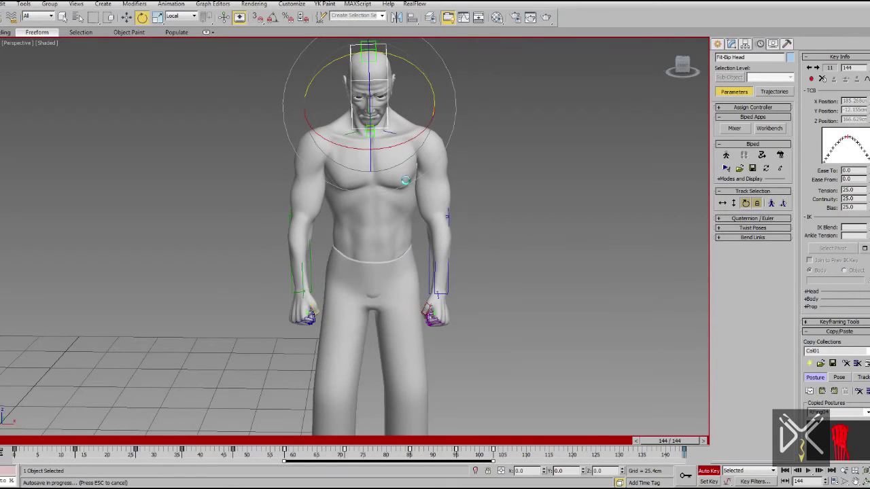
{"action": "left_click_drag", "start_coordinate": [670, 441], "coordinate": [28, 442]}
{"action": "left_click", "coordinate": [809, 471]}
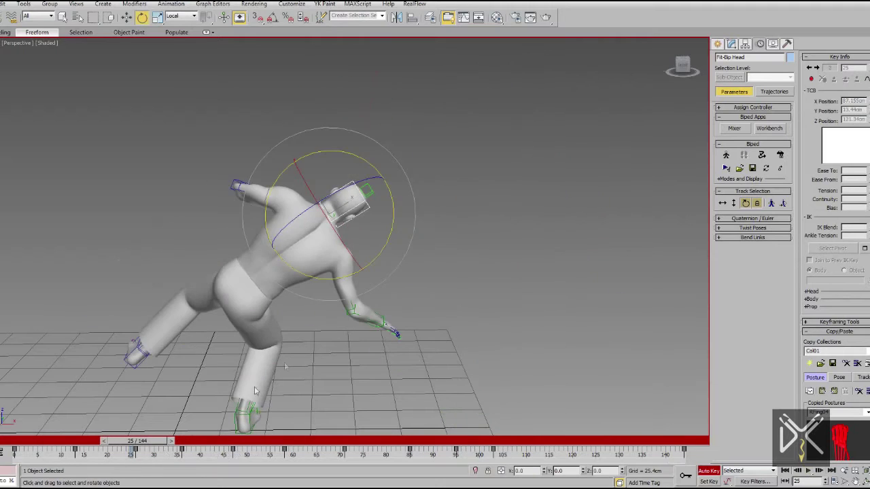
{"action": "middle_click_drag", "start_coordinate": [360, 300], "coordinate": [358, 364]}
{"action": "scroll", "coordinate": [359, 364], "scroll_direction": "down", "scroll_amount": 3}
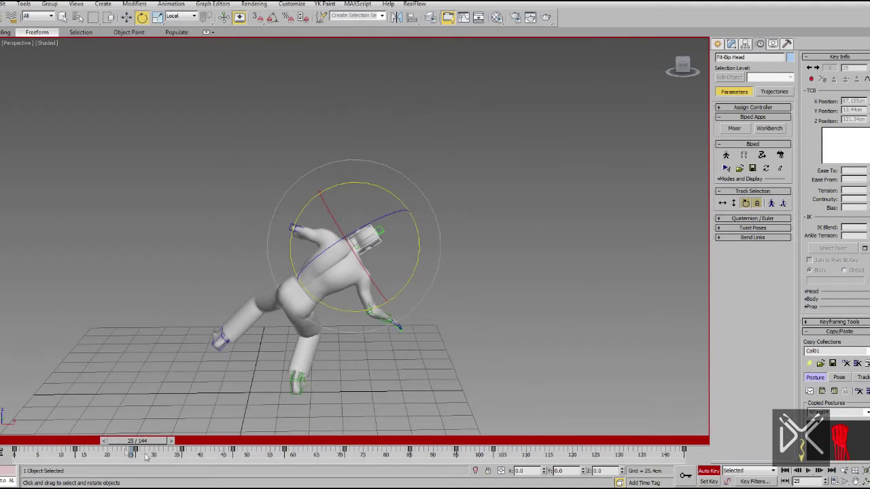
{"action": "left_click", "coordinate": [8, 441]}
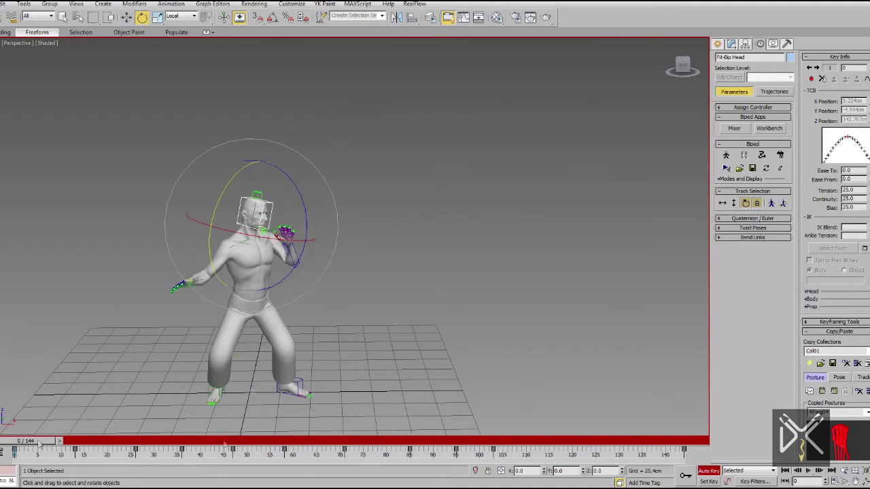
{"action": "left_click", "coordinate": [806, 474]}
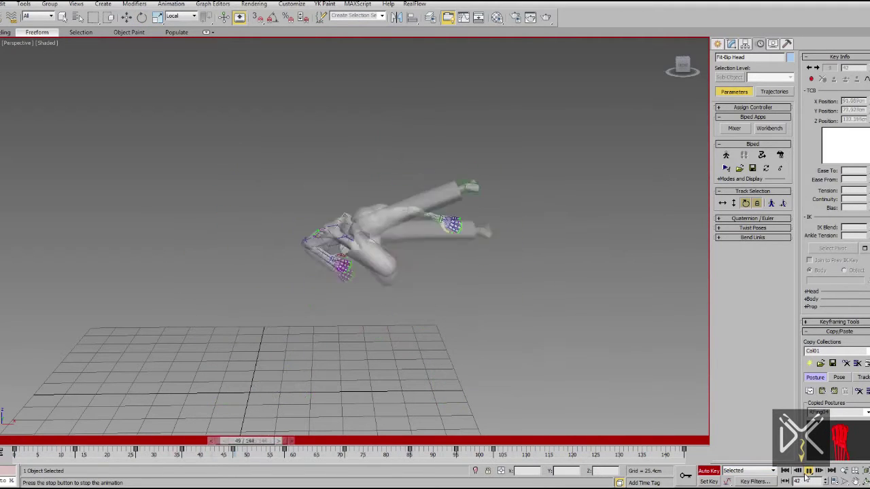
{"action": "left_click", "coordinate": [808, 472]}
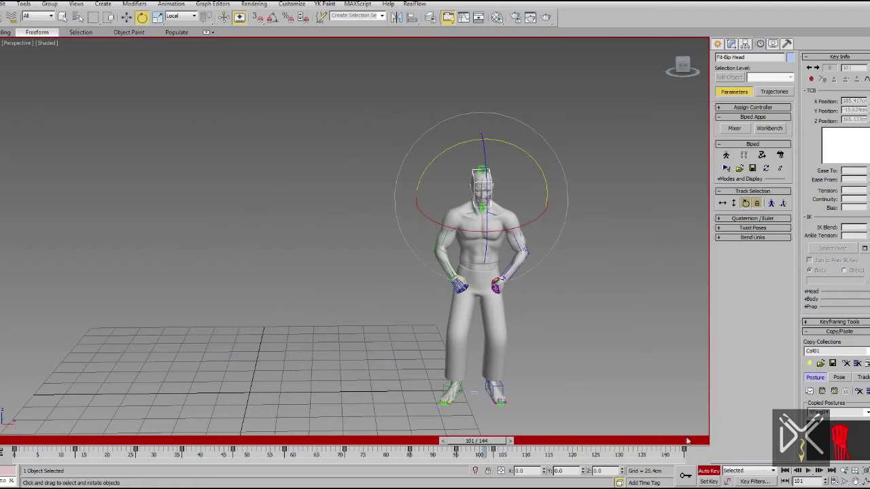
Turn off Auto Key, clear the selection and replay the full animation from frame 0.
{"action": "left_click", "coordinate": [708, 471]}
{"action": "left_click", "coordinate": [718, 45]}
{"action": "middle_click_drag", "start_coordinate": [633, 326], "coordinate": [615, 280]}
{"action": "left_click_drag", "start_coordinate": [450, 441], "coordinate": [20, 455]}
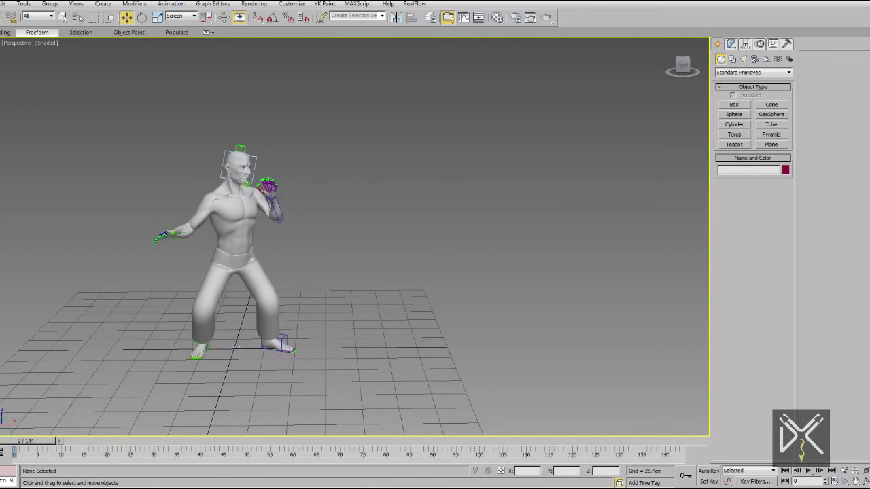
{"action": "left_click", "coordinate": [808, 471]}
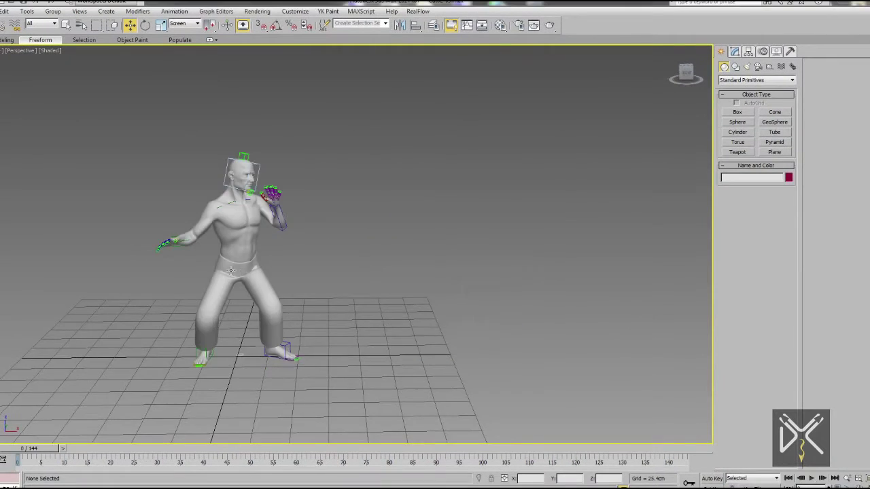
Open the layer manager, unfreeze the Man Body layer and hide the Man Biped layer.
{"action": "middle_click_drag", "start_coordinate": [231, 270], "coordinate": [376, 253]}
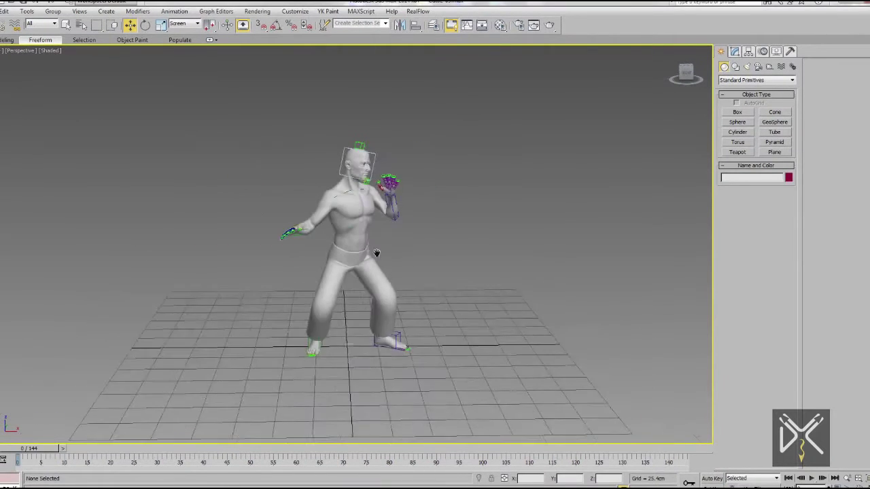
{"action": "scroll", "coordinate": [342, 297], "scroll_direction": "up", "scroll_amount": 6}
{"action": "middle_click_drag", "start_coordinate": [342, 299], "coordinate": [342, 249]}
{"action": "left_click", "coordinate": [434, 26]}
{"action": "left_click", "coordinate": [111, 126]}
{"action": "left_click", "coordinate": [92, 116]}
Select the Fit-Cloth trousers and examine their mesh edges and modifier stack.
{"action": "middle_click_drag", "start_coordinate": [336, 218], "coordinate": [377, 237]}
{"action": "left_click", "coordinate": [347, 212]}
{"action": "key", "text": "F4"}
{"action": "key", "text": "F4"}
{"action": "left_click", "coordinate": [735, 52]}
{"action": "key", "text": "F4"}
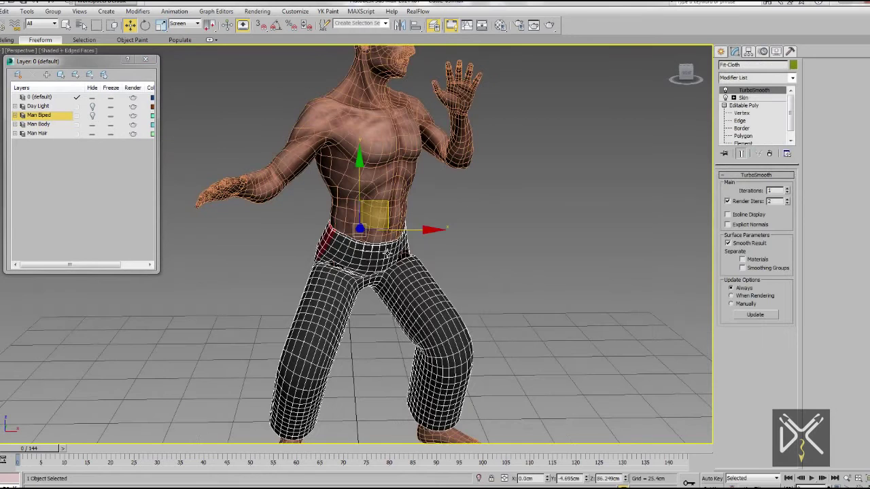
Show the Man Biped layer, hide the Man Body layer and select all biped parts.
{"action": "scroll", "coordinate": [162, 378], "scroll_direction": "down", "scroll_amount": 4}
{"action": "left_click", "coordinate": [92, 115]}
{"action": "left_click", "coordinate": [94, 125]}
{"action": "scroll", "coordinate": [364, 124], "scroll_direction": "down", "scroll_amount": 3}
{"action": "left_click_drag", "start_coordinate": [507, 74], "coordinate": [185, 349]}
Shift all biped keys to start at frame 10 and extend the time range to frame 154.
{"action": "right_click_drag", "start_coordinate": [636, 455], "coordinate": [554, 484], "text": "ctrl+alt"}
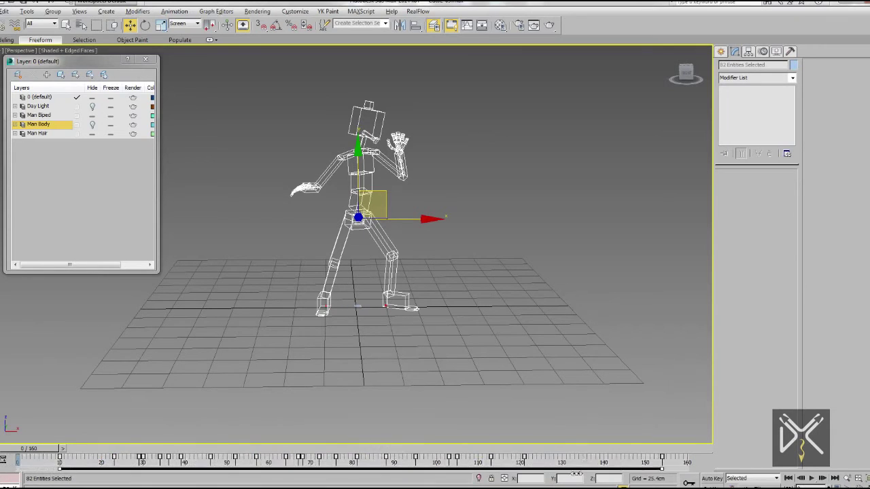
{"action": "left_click", "coordinate": [390, 356]}
{"action": "left_click_drag", "start_coordinate": [22, 451], "coordinate": [3, 459]}
Reselect the whole biped at frame 0 and switch on Figure Mode to take its rest pose for that frame.
{"action": "left_click", "coordinate": [93, 125]}
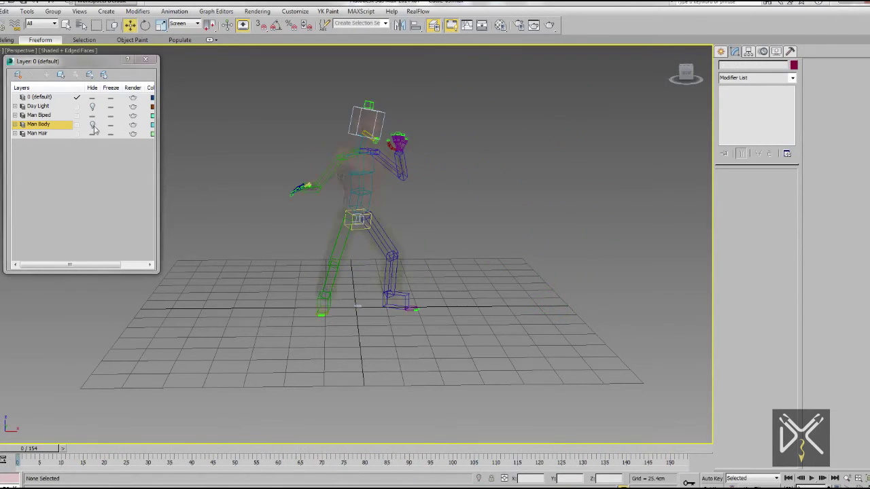
{"action": "left_click", "coordinate": [408, 204]}
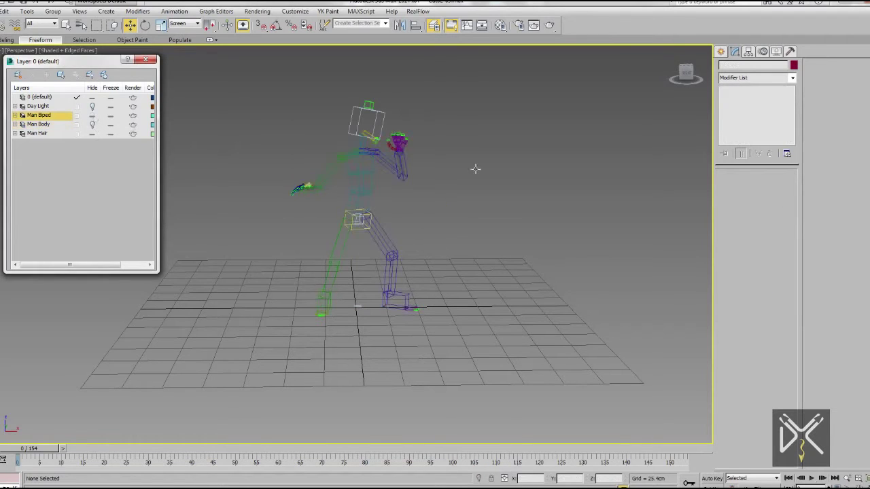
{"action": "left_click_drag", "start_coordinate": [476, 168], "coordinate": [462, 343]}
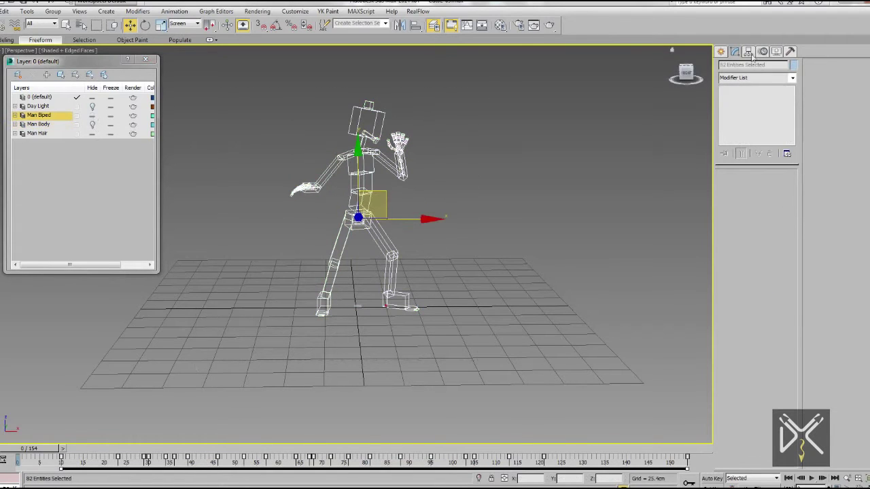
{"action": "left_click", "coordinate": [764, 51]}
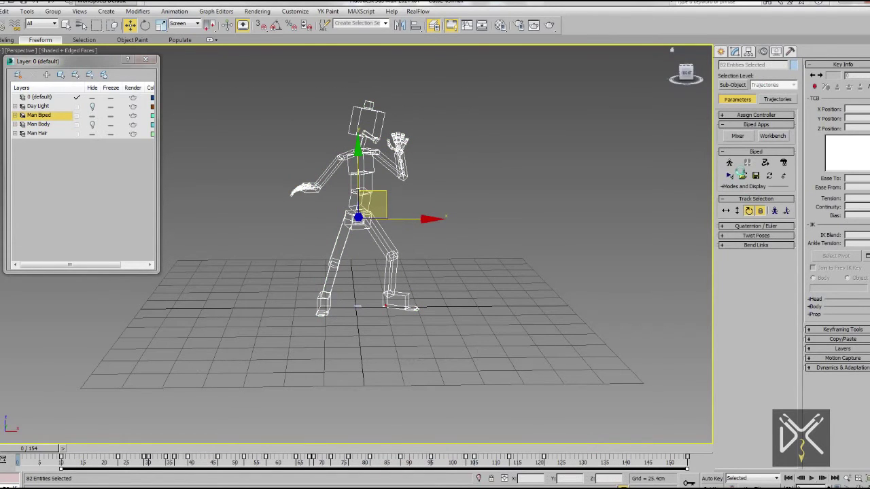
{"action": "left_click", "coordinate": [730, 162]}
{"action": "left_click", "coordinate": [764, 236]}
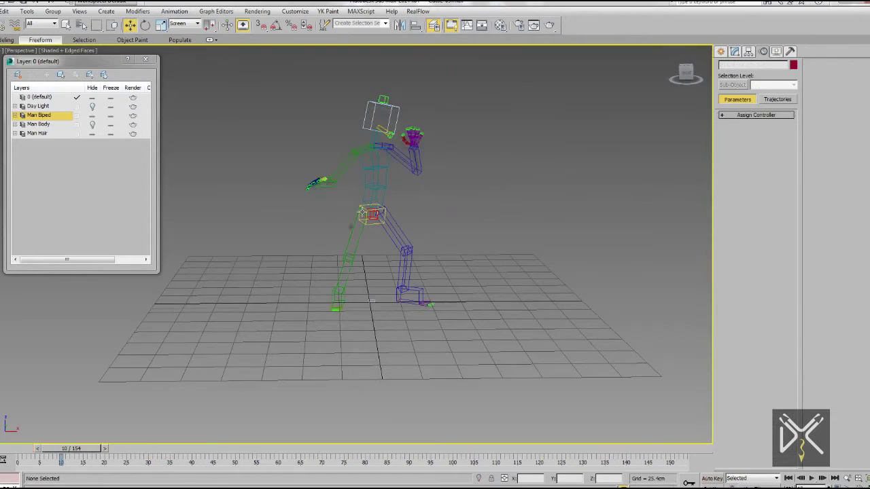
Show the Man Body layer, hide Man Biped, and select the trousers at frame 0 with edged faces turned off.
{"action": "left_click", "coordinate": [94, 125]}
{"action": "left_click", "coordinate": [92, 116]}
{"action": "left_click", "coordinate": [378, 262]}
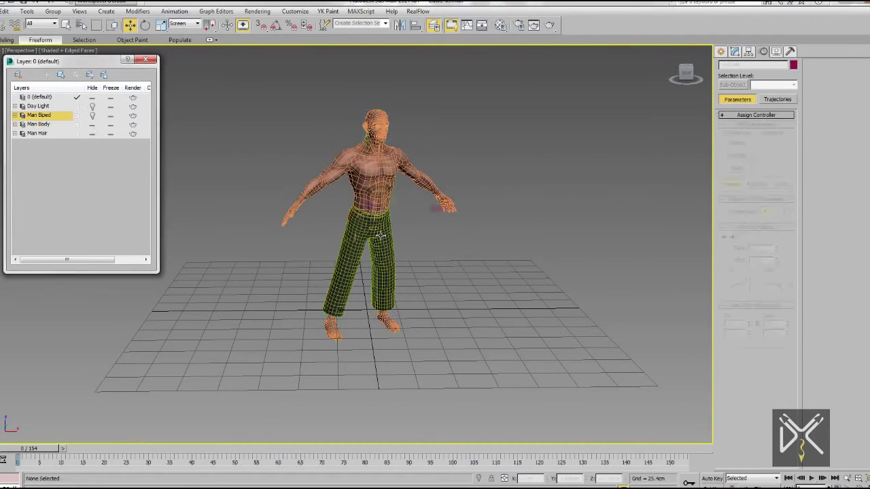
{"action": "key", "text": "F4"}
{"action": "scroll", "coordinate": [367, 260], "scroll_direction": "up", "scroll_amount": 3}
{"action": "middle_click_drag", "start_coordinate": [379, 259], "coordinate": [394, 289], "text": "alt"}
{"action": "key", "text": "q"}
{"action": "mouse_move", "coordinate": [29, 451]}
{"action": "left_mouse_down"}
{"action": "mouse_move", "coordinate": [239, 455]}
{"action": "mouse_move", "coordinate": [414, 477]}
{"action": "mouse_move", "coordinate": [302, 456]}
{"action": "mouse_move", "coordinate": [33, 451]}
{"action": "left_mouse_up"}
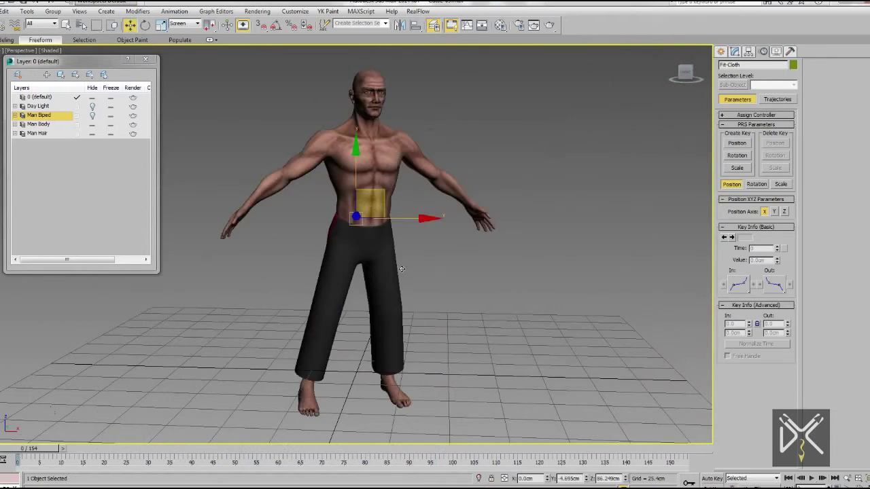
{"action": "scroll", "coordinate": [390, 271], "scroll_direction": "up", "scroll_amount": 3}
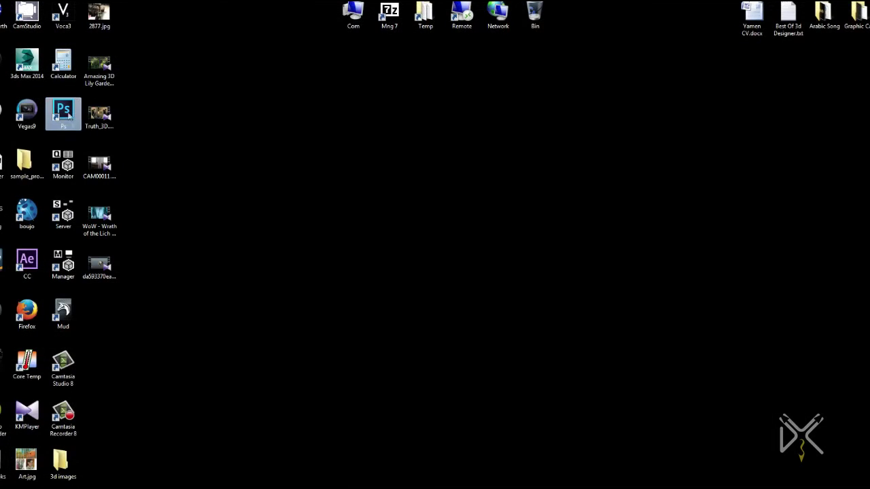
Switch to Photoshop and hide Layer 1 and Layer 2 of Fit-Cloth1.psd to expose the trousers' UV template.
{"action": "double_click", "coordinate": [64, 114]}
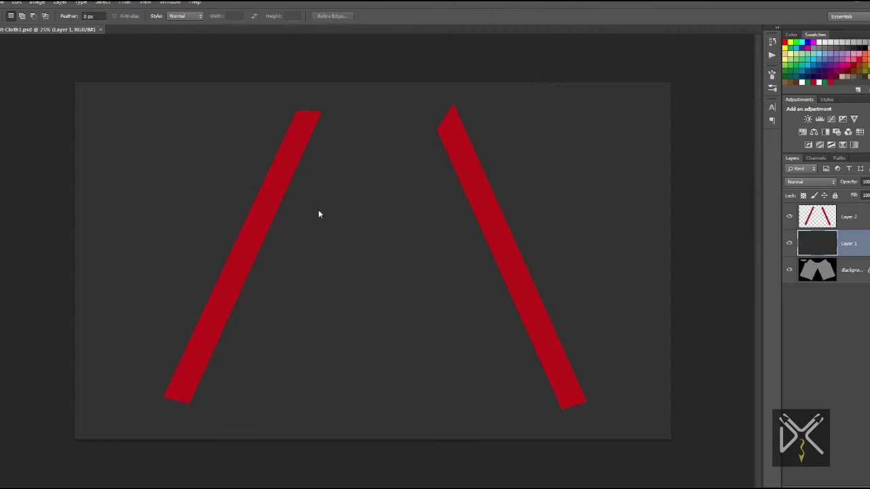
{"action": "left_click", "coordinate": [790, 243]}
{"action": "left_click", "coordinate": [789, 216]}
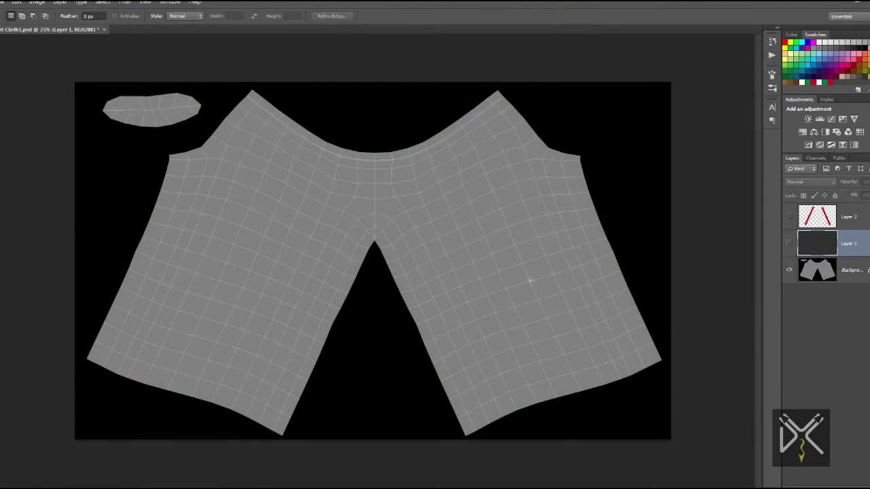
Add a new layer above Layer 1 and choose a soft round brush with 0% hardness.
{"action": "key", "text": "ctrl+shift+alt+n"}
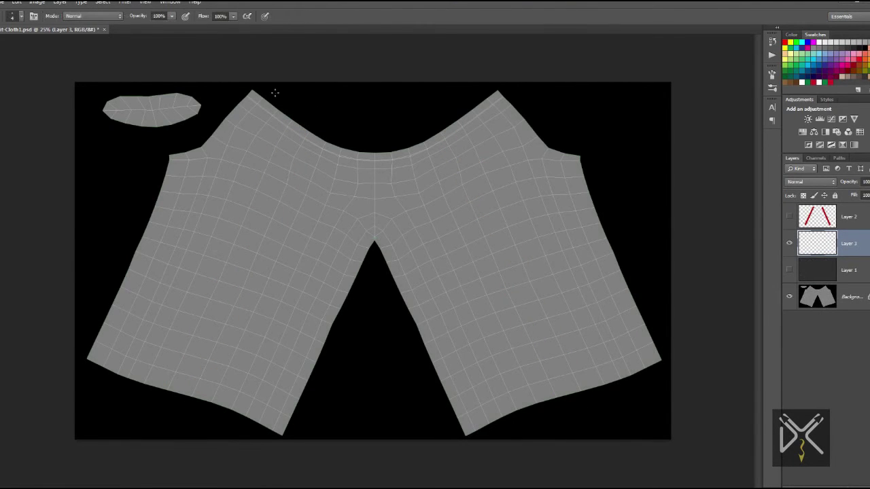
{"action": "right_click", "coordinate": [275, 93]}
{"action": "left_click_drag", "start_coordinate": [365, 310], "coordinate": [378, 393]}
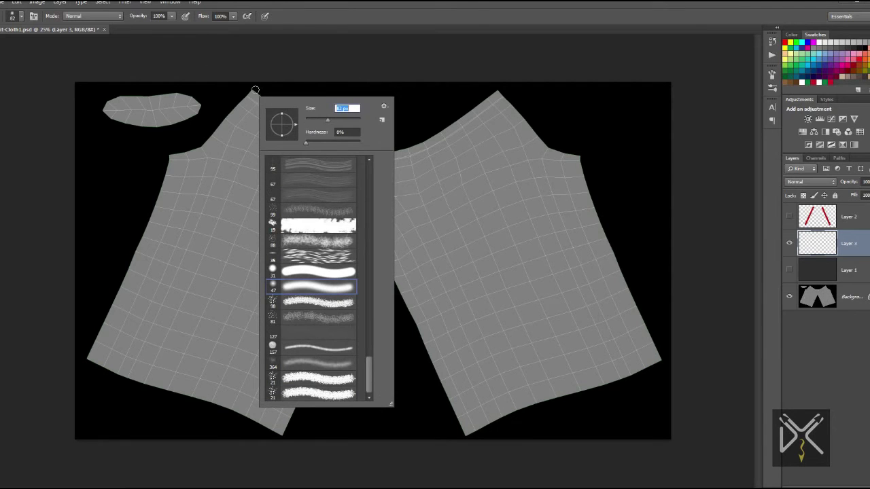
Paint a white band along the curved waist edge of the trousers' UV template.
{"action": "left_click_drag", "start_coordinate": [249, 85], "coordinate": [315, 133]}
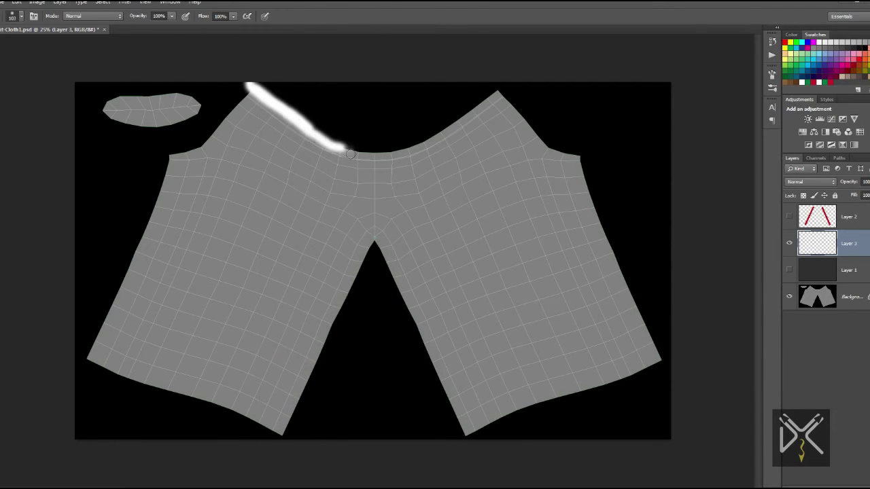
{"action": "left_click", "coordinate": [512, 85], "text": "shift"}
{"action": "scroll", "coordinate": [463, 119], "scroll_direction": "up", "scroll_amount": 2, "text": "alt"}
{"action": "scroll", "coordinate": [407, 129], "scroll_direction": "up", "scroll_amount": 3, "text": "alt"}
{"action": "mouse_move", "coordinate": [406, 112]}
{"action": "left_mouse_down"}
{"action": "mouse_move", "coordinate": [383, 237]}
{"action": "mouse_move", "coordinate": [389, 266]}
{"action": "left_mouse_up"}
{"action": "left_click", "coordinate": [558, 192]}
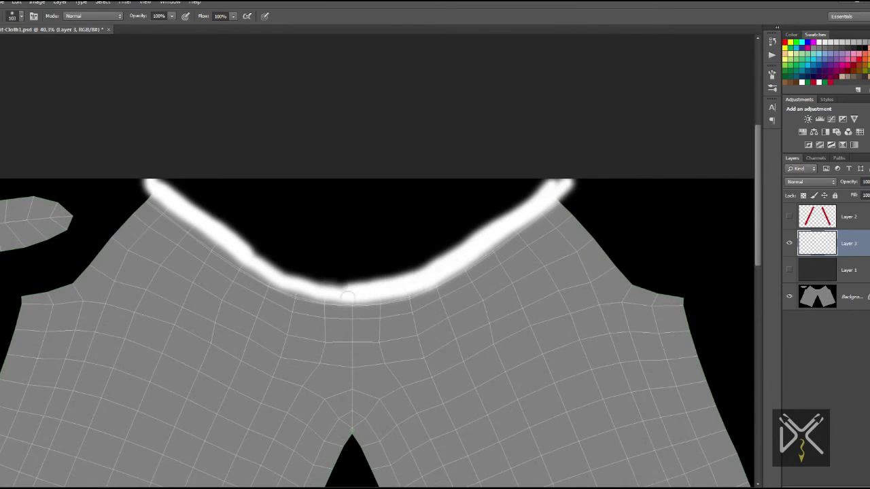
Paint the small oval UV island beside the trousers completely white.
{"action": "left_click_drag", "start_coordinate": [152, 191], "coordinate": [393, 184]}
{"action": "left_click_drag", "start_coordinate": [301, 217], "coordinate": [170, 212]}
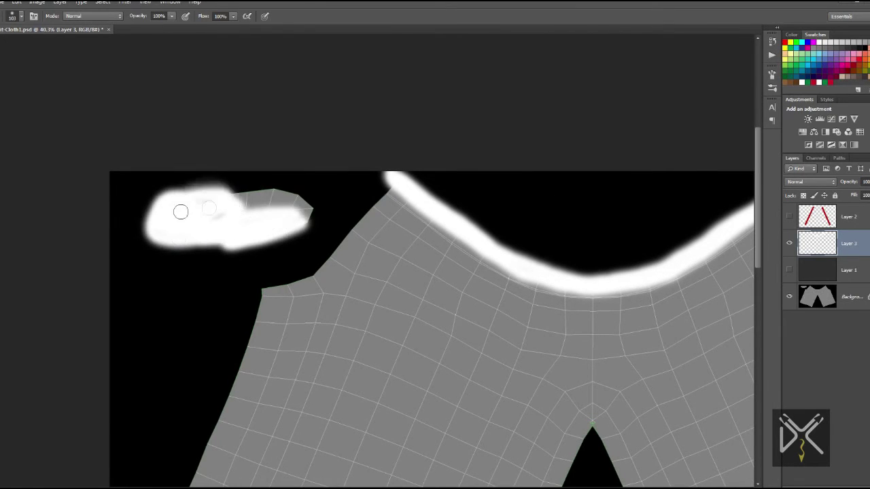
{"action": "scroll", "coordinate": [268, 251], "scroll_direction": "down", "scroll_amount": 3, "text": "alt"}
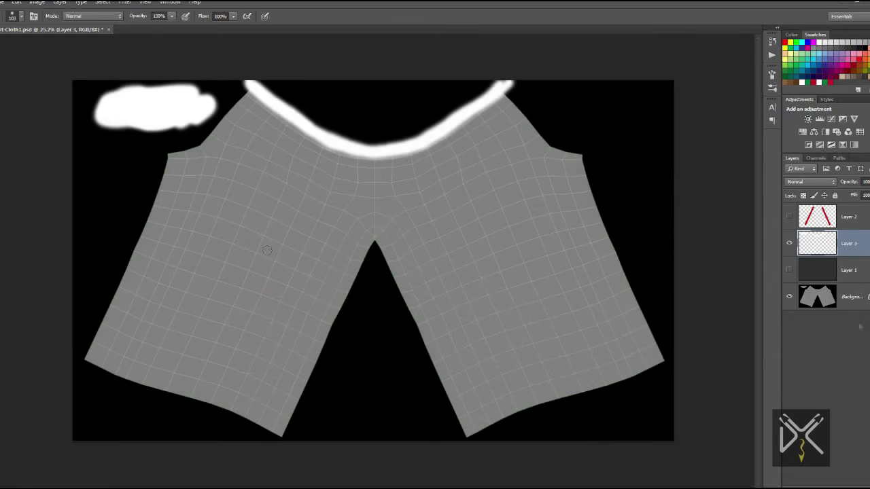
Add a new layer beneath the white strokes and fill it with black.
{"action": "key", "text": "ctrl+shift+alt+n"}
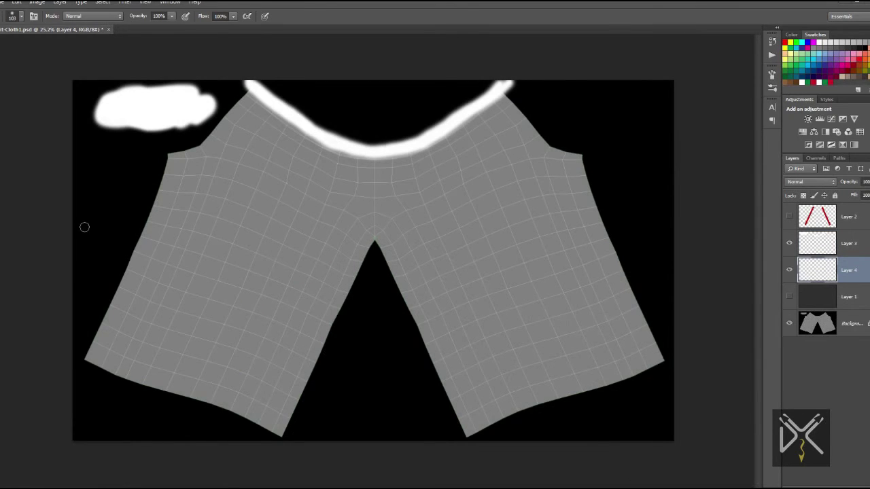
{"action": "key", "text": "g"}
{"action": "left_click", "coordinate": [120, 132]}
Flatten the image into a single background layer, discarding the hidden layers.
{"action": "key", "text": "v"}
{"action": "left_click", "coordinate": [80, 3]}
{"action": "mouse_move", "coordinate": [61, 3]}
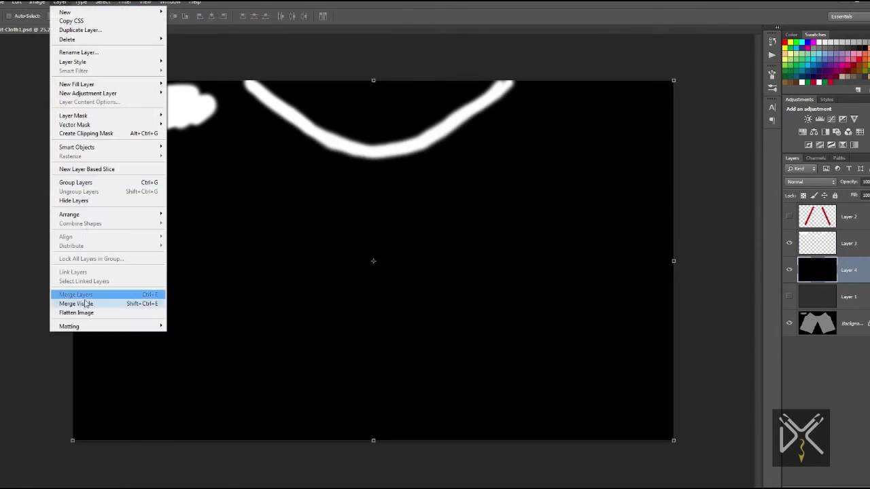
{"action": "left_click", "coordinate": [85, 312]}
{"action": "left_click", "coordinate": [412, 186]}
Save the flattened image as a JPEG named Fit-Cloth Mask.jpg in the Modeling folder.
{"action": "left_click", "coordinate": [2, 3]}
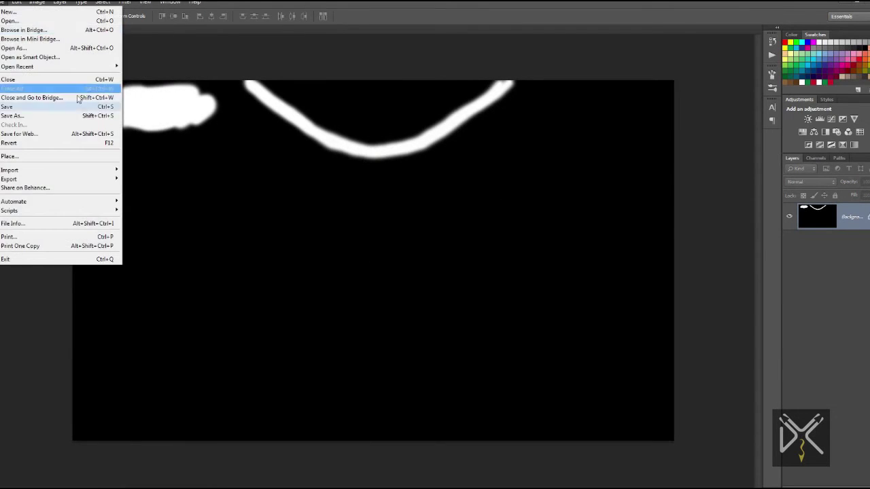
{"action": "left_click", "coordinate": [75, 116]}
{"action": "left_click", "coordinate": [186, 17]}
{"action": "left_click", "coordinate": [135, 312]}
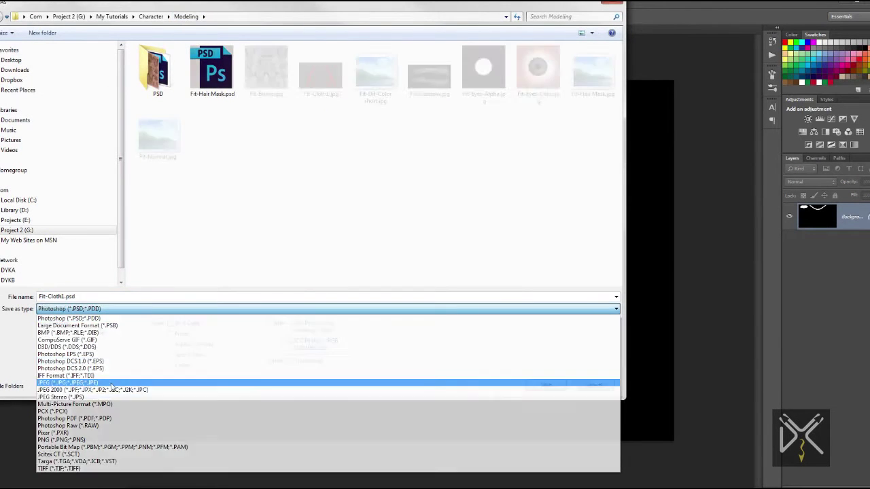
{"action": "left_click", "coordinate": [89, 382]}
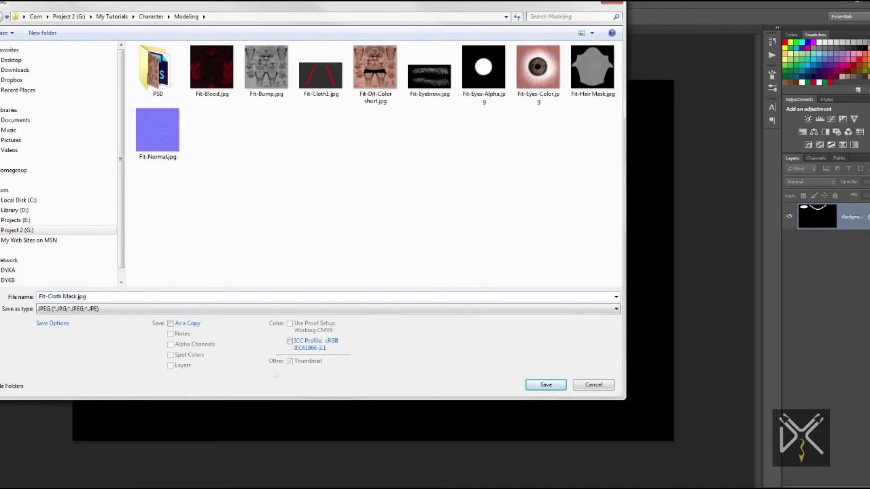
{"action": "left_click", "coordinate": [546, 385]}
{"action": "left_click", "coordinate": [540, 42]}
Reduce the trouser mask's image size and return to 3ds Max.
{"action": "left_click", "coordinate": [35, 4]}
{"action": "left_click", "coordinate": [88, 70]}
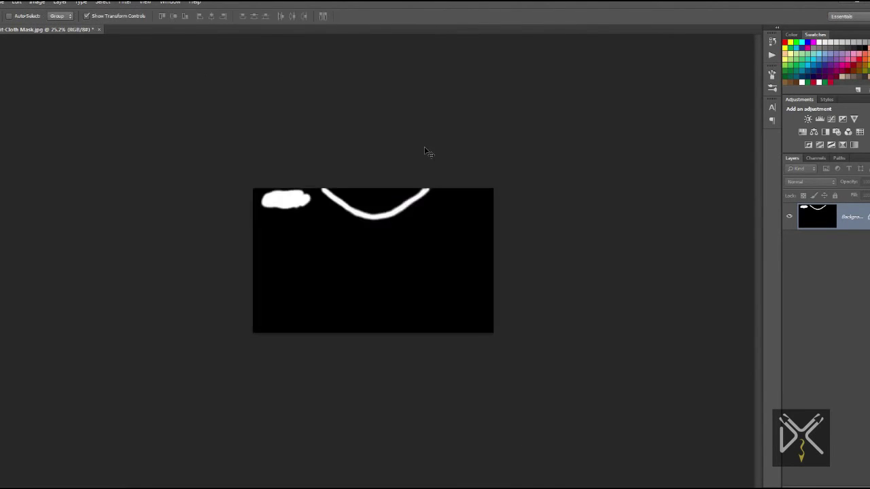
{"action": "key", "text": "ctrl+plus"}
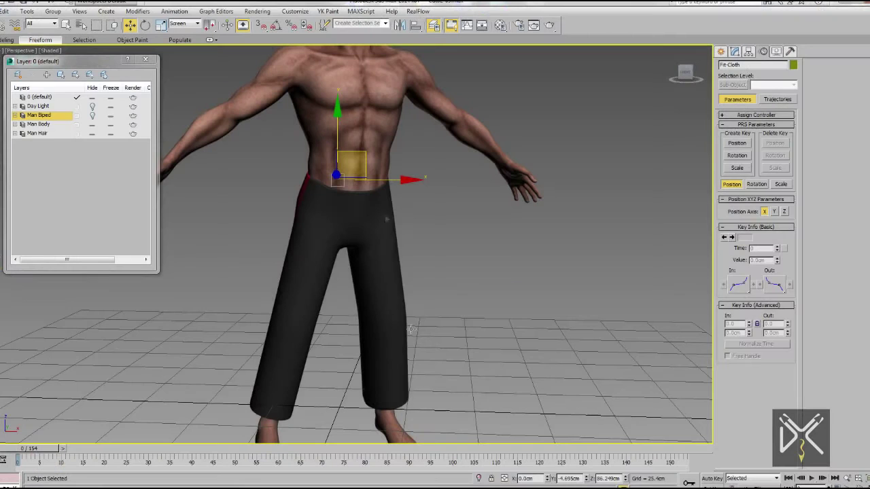
Add a Cloth modifier to the trousers and make a vertex group named Group001.
{"action": "left_click", "coordinate": [787, 188]}
{"action": "left_click", "coordinate": [760, 78]}
{"action": "left_click", "coordinate": [740, 308]}
{"action": "left_click", "coordinate": [746, 99]}
{"action": "left_click", "coordinate": [737, 186]}
{"action": "left_click", "coordinate": [399, 263]}
Load Fit-Cloth Mask.jpg as the bitmap texture map for the cloth group's soft selection.
{"action": "left_click", "coordinate": [838, 417]}
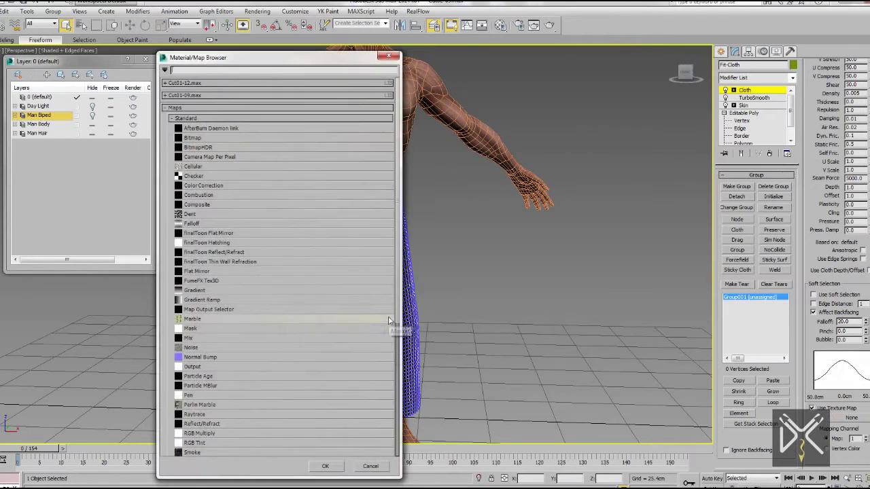
{"action": "double_click", "coordinate": [196, 136]}
{"action": "left_click", "coordinate": [150, 19]}
{"action": "left_click", "coordinate": [154, 33]}
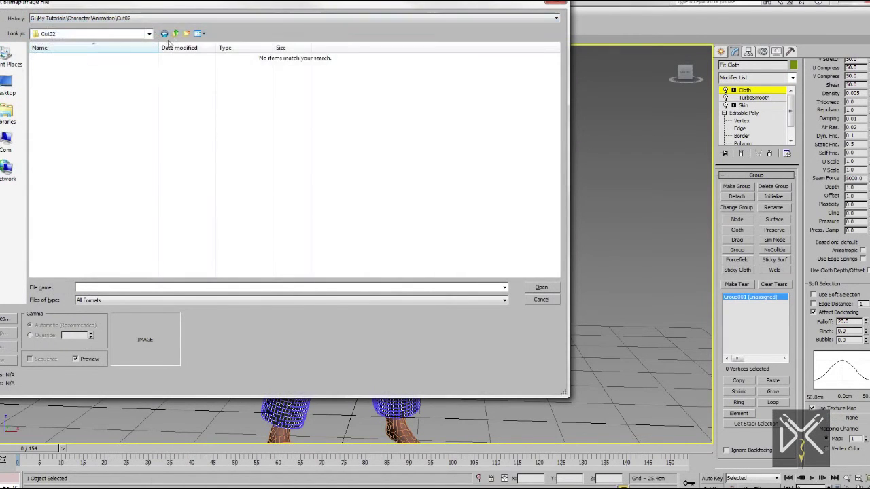
{"action": "double_click", "coordinate": [58, 92]}
{"action": "double_click", "coordinate": [206, 78]}
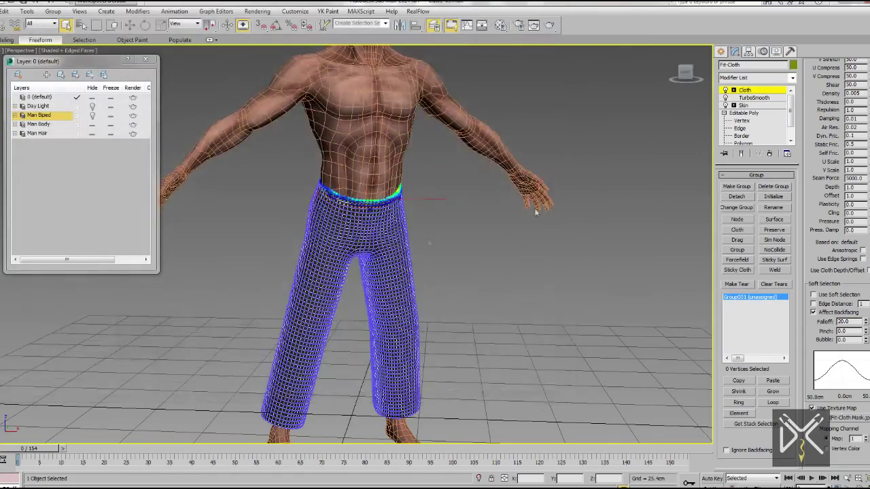
Check the waist selection, switch to Photoshop, open Fit-Cloth Mask.jpg and paint a white stroke along the curved waist band.
{"action": "scroll", "coordinate": [342, 299], "scroll_direction": "up", "scroll_amount": 8}
{"action": "middle_click_drag", "start_coordinate": [342, 302], "coordinate": [362, 310], "text": "alt"}
{"action": "key", "text": "F3"}
{"action": "key", "text": "F3"}
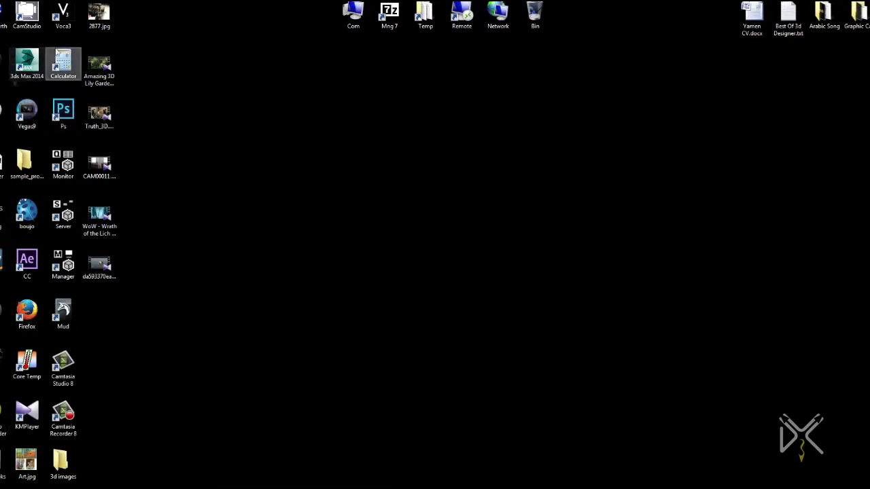
{"action": "double_click", "coordinate": [61, 112]}
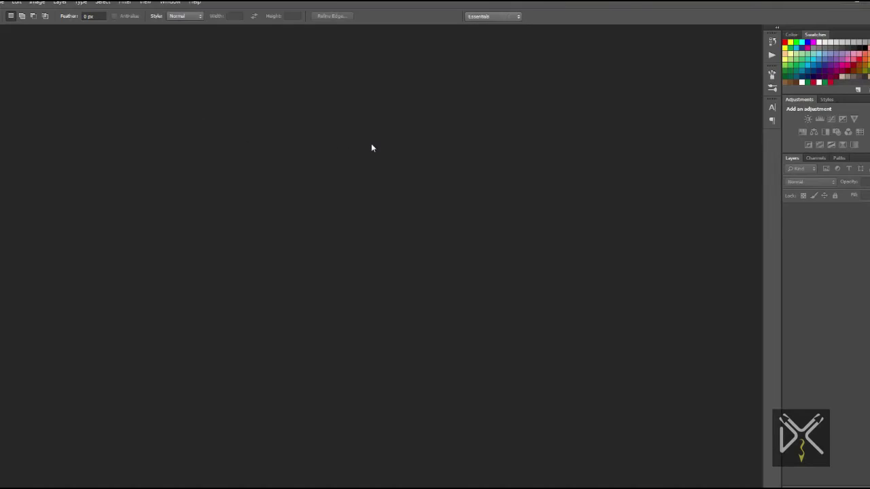
{"action": "key", "text": "ctrl+o"}
{"action": "scroll", "coordinate": [371, 147], "scroll_direction": "down", "scroll_amount": 5}
{"action": "double_click", "coordinate": [377, 218]}
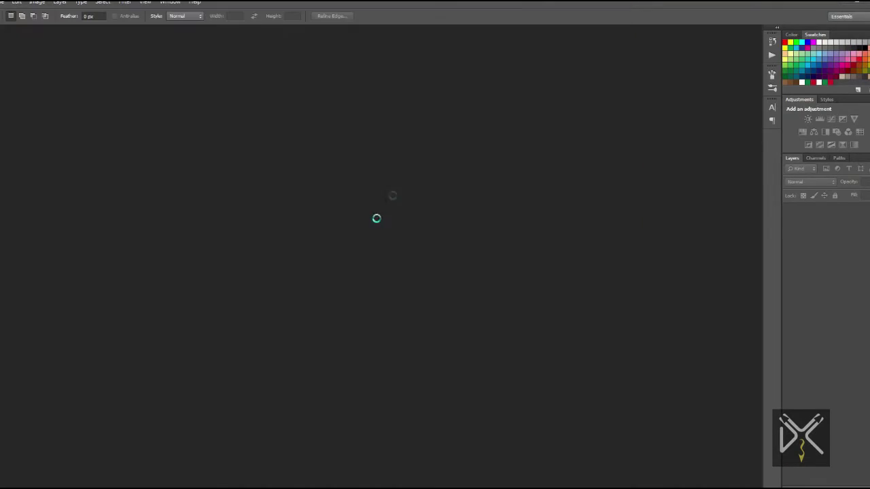
{"action": "mouse_move", "coordinate": [227, 60]}
{"action": "left_mouse_down"}
{"action": "mouse_move", "coordinate": [365, 144]}
{"action": "mouse_move", "coordinate": [552, 66]}
{"action": "left_mouse_up"}
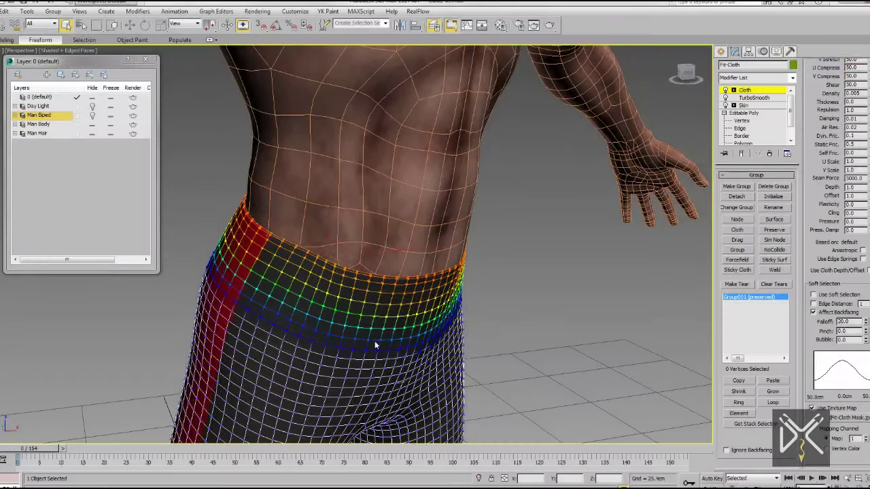
Examine the preserved waist vertices at frame 14 from several angles, comparing them with the painted mask in Photoshop.
{"action": "middle_click_drag", "start_coordinate": [375, 341], "coordinate": [393, 279], "text": "alt"}
{"action": "left_click_drag", "start_coordinate": [44, 449], "coordinate": [101, 449]}
{"action": "middle_click_drag", "start_coordinate": [361, 282], "coordinate": [292, 327], "text": "alt"}
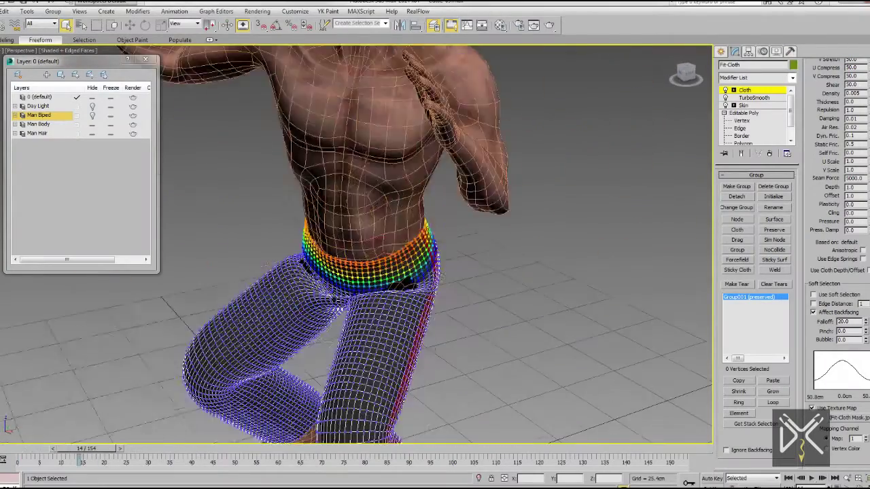
{"action": "scroll", "coordinate": [292, 327], "scroll_direction": "up", "scroll_amount": 5}
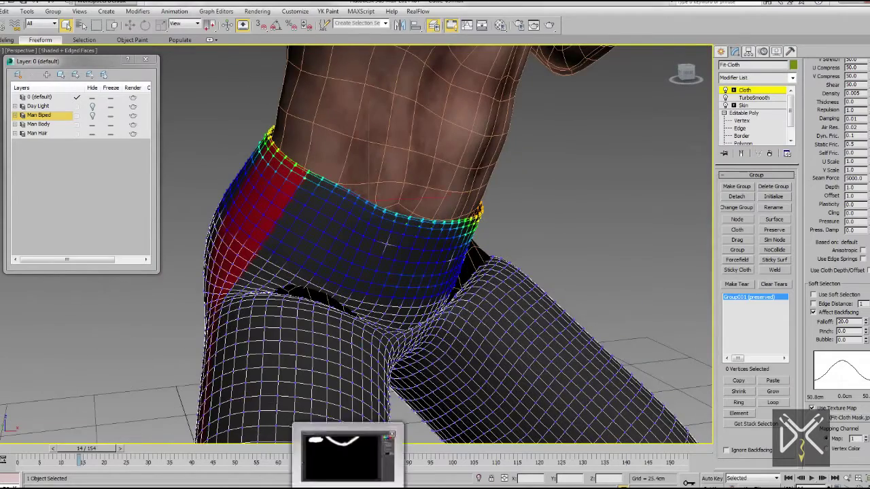
{"action": "left_click", "coordinate": [346, 449]}
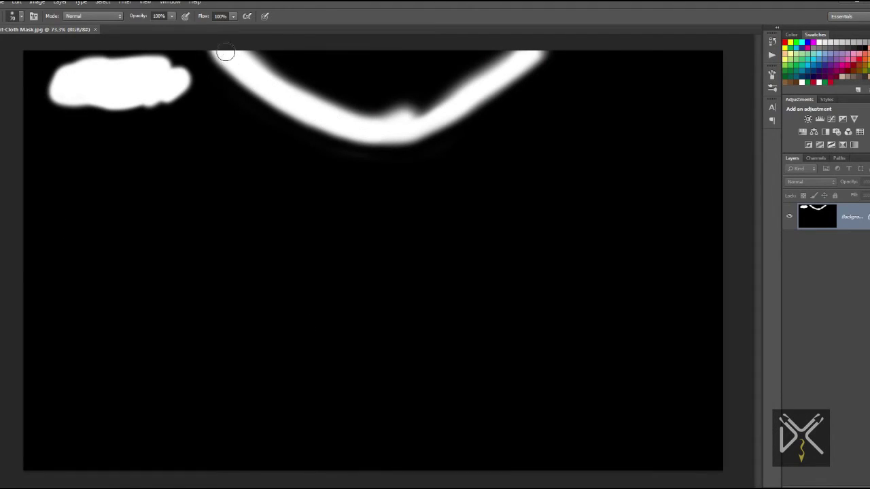
{"action": "left_click", "coordinate": [199, 466]}
{"action": "middle_click_drag", "start_coordinate": [392, 273], "coordinate": [351, 291], "text": "alt"}
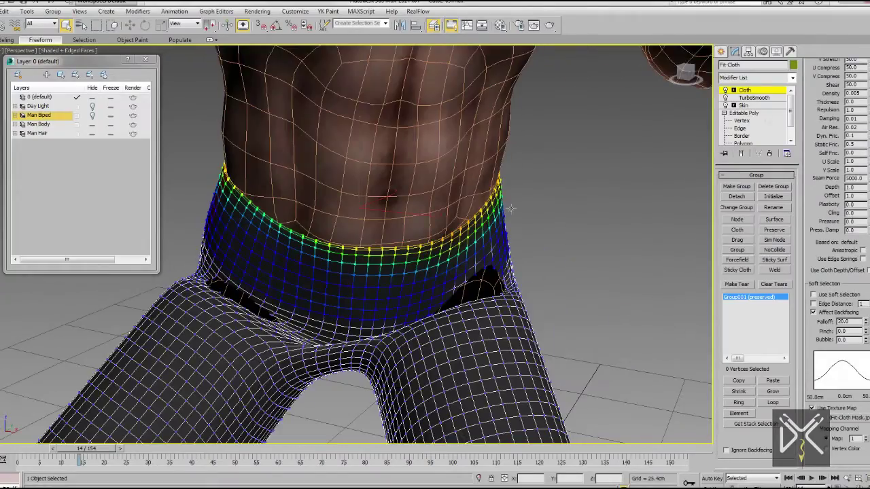
Add Fit-Body to the trousers' cloth simulation as a collision object with collisions enabled.
{"action": "left_click", "coordinate": [754, 92]}
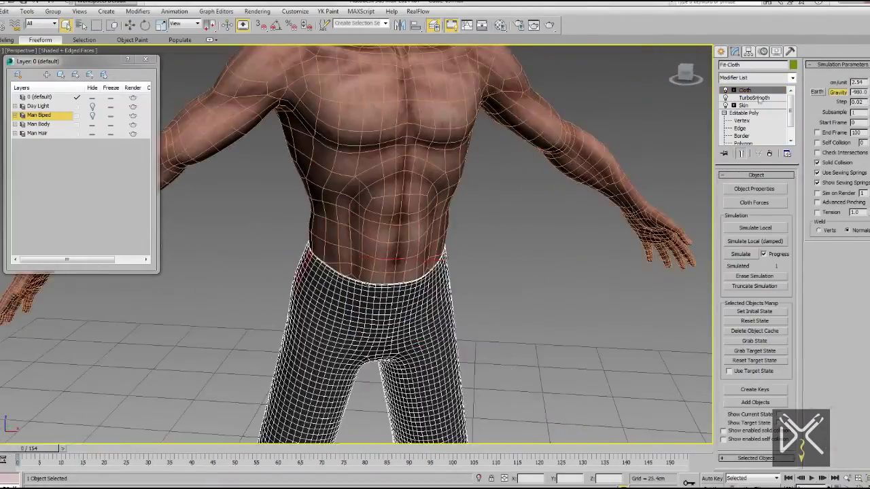
{"action": "left_click", "coordinate": [775, 297]}
{"action": "left_click", "coordinate": [755, 90]}
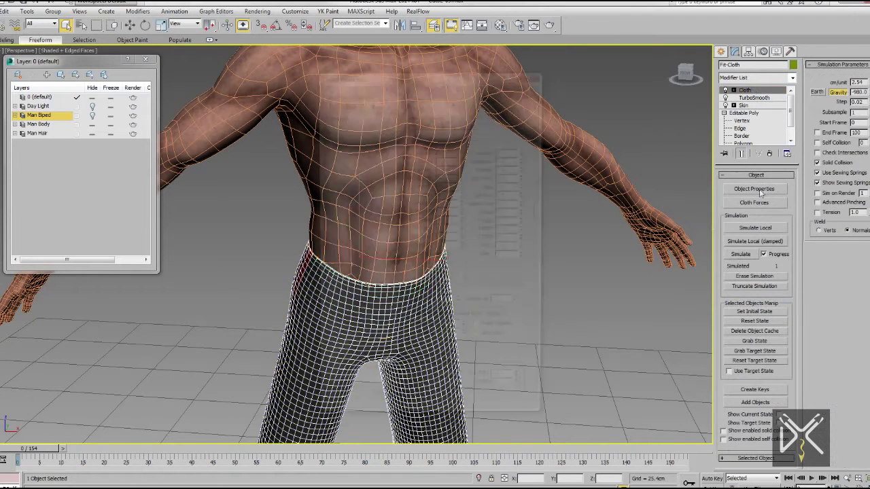
{"action": "left_click", "coordinate": [755, 189]}
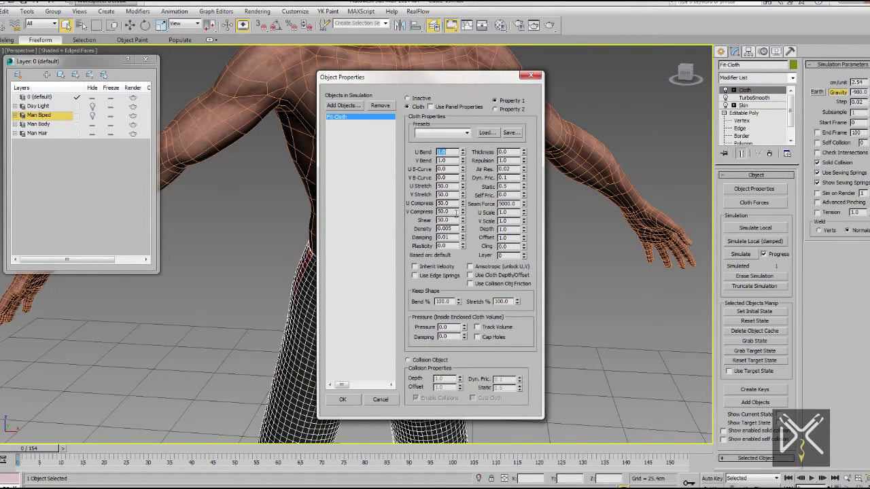
{"action": "left_click", "coordinate": [344, 105]}
{"action": "double_click", "coordinate": [142, 68]}
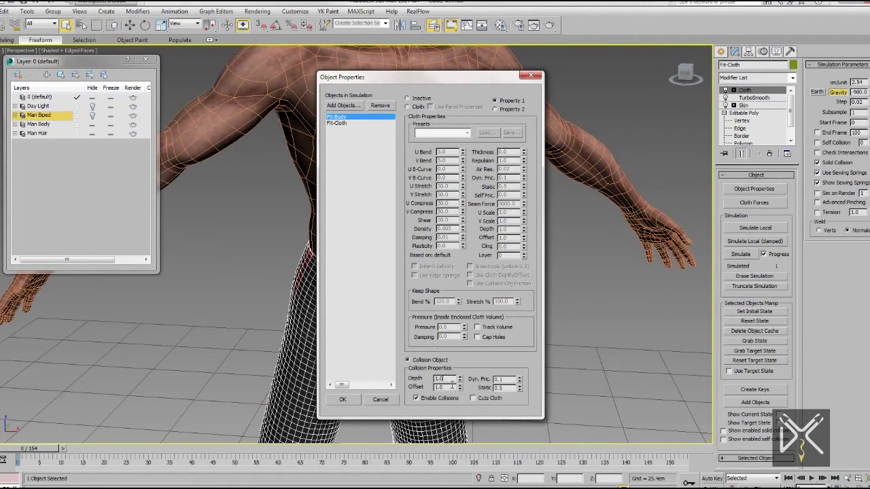
{"action": "left_click", "coordinate": [353, 400]}
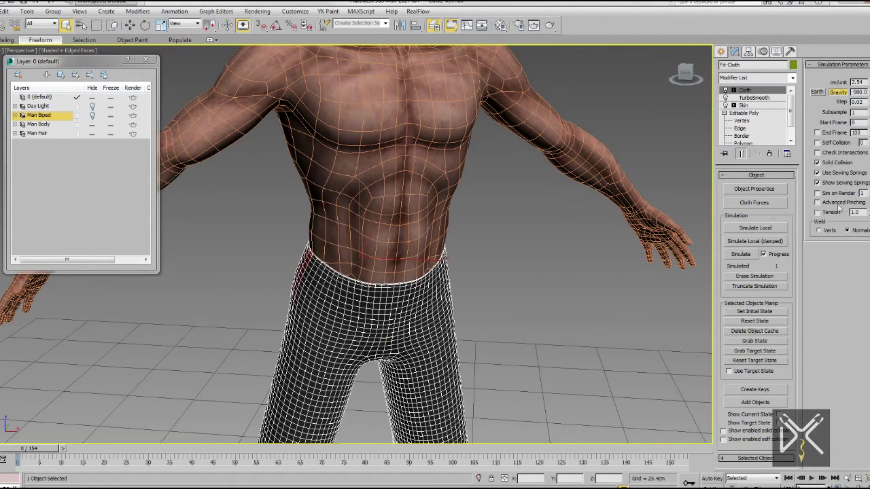
Enable self collision and run the trousers' cloth simulation, stopping it partway to inspect the shaded cloth near frame 98.
{"action": "scroll", "coordinate": [394, 292], "scroll_direction": "down", "scroll_amount": 6}
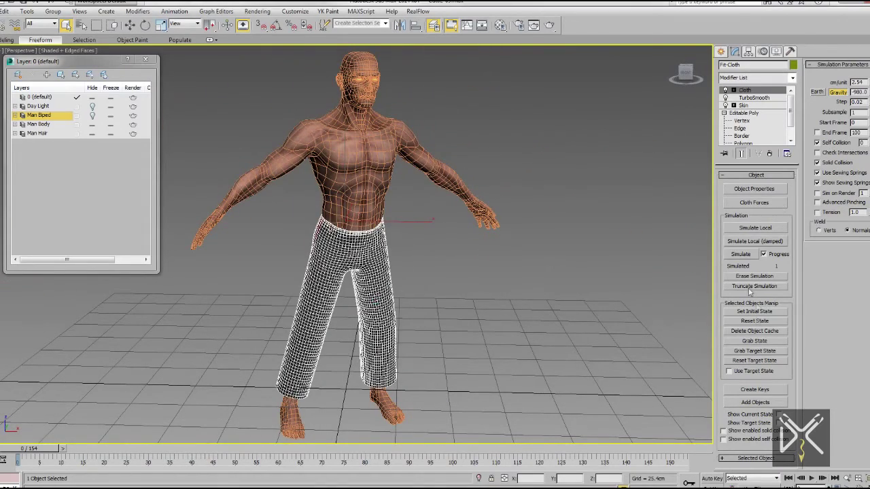
{"action": "left_click", "coordinate": [744, 254]}
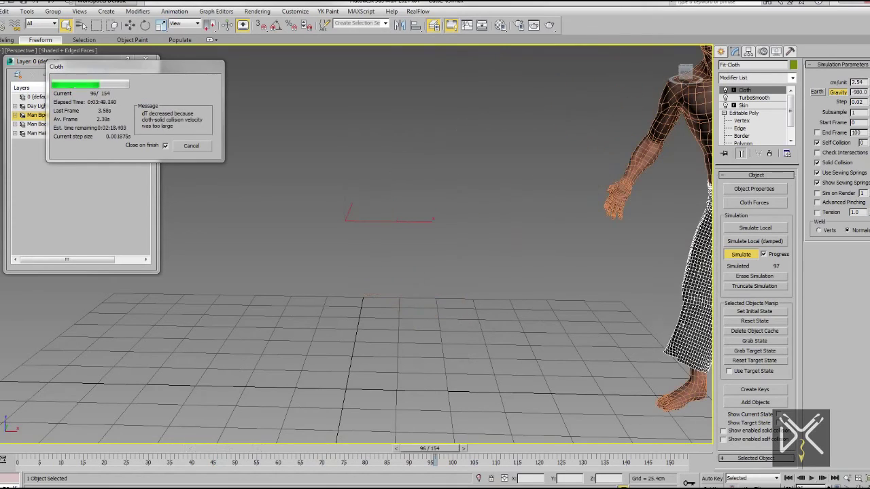
{"action": "left_click", "coordinate": [197, 146]}
{"action": "middle_click_drag", "start_coordinate": [299, 216], "coordinate": [380, 265], "text": "alt"}
{"action": "key", "text": "F4"}
{"action": "scroll", "coordinate": [381, 265], "scroll_direction": "down", "scroll_amount": 5}
{"action": "left_click_drag", "start_coordinate": [421, 447], "coordinate": [434, 473]}
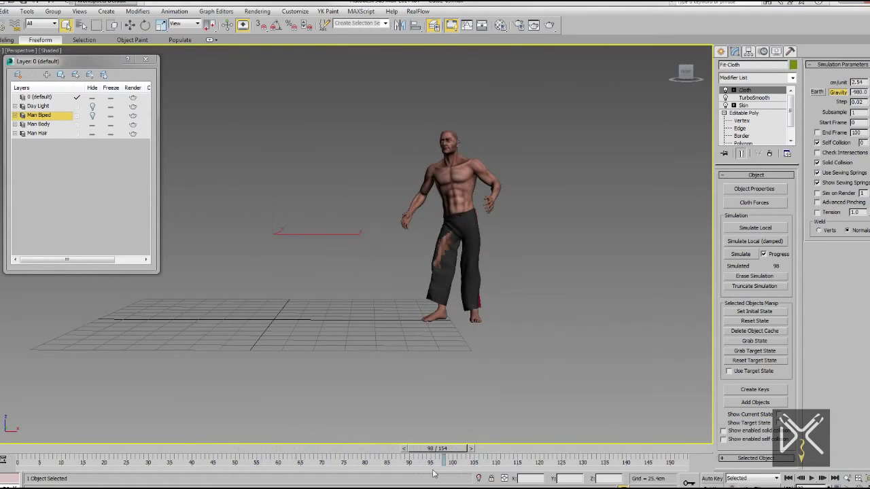
Resume the cloth simulation, stop it around frame 106, and scrub back through the simulated frames.
{"action": "left_click", "coordinate": [741, 255]}
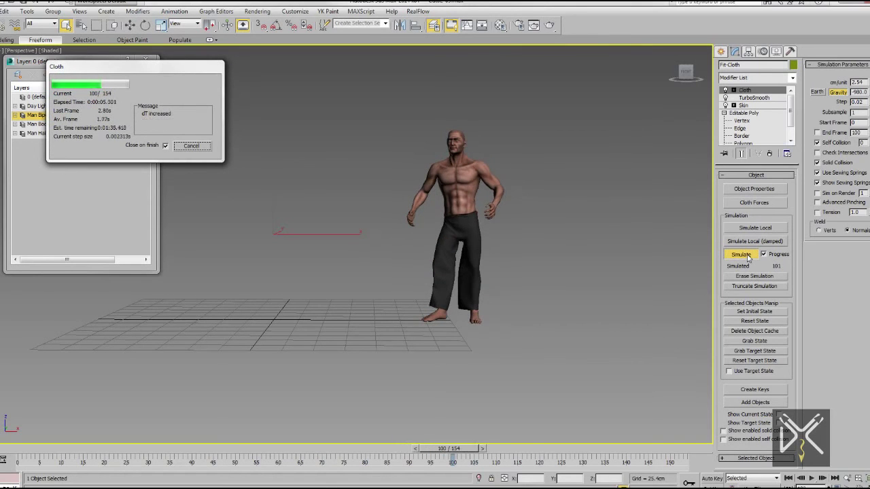
{"action": "key", "text": "Escape"}
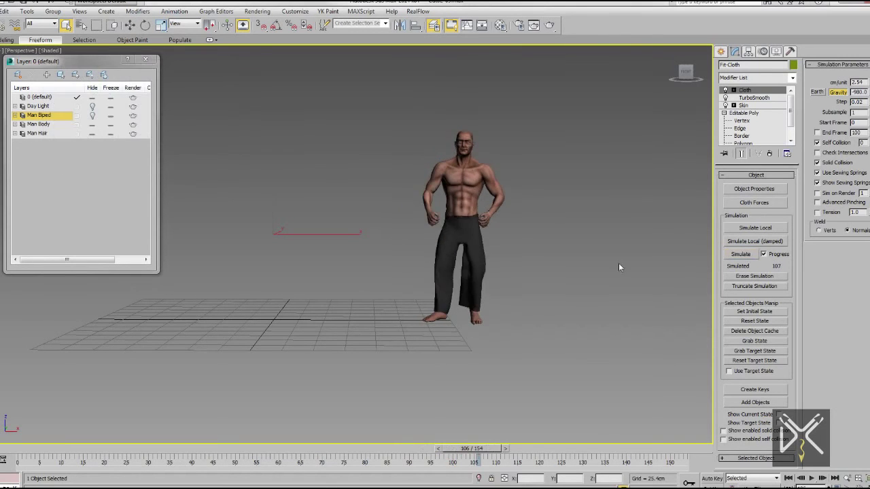
{"action": "scroll", "coordinate": [435, 253], "scroll_direction": "up", "scroll_amount": 3}
{"action": "middle_click_drag", "start_coordinate": [489, 245], "coordinate": [481, 261]}
{"action": "left_click_drag", "start_coordinate": [474, 449], "coordinate": [207, 426]}
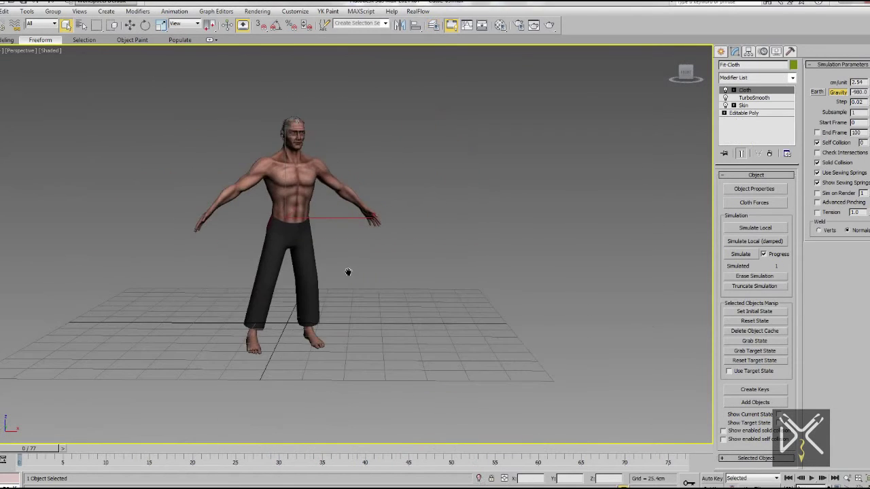
Add Fit-Body to the 77-frame scene's cloth simulation as a collision object with a depth of 0.2.
{"action": "left_click", "coordinate": [754, 188]}
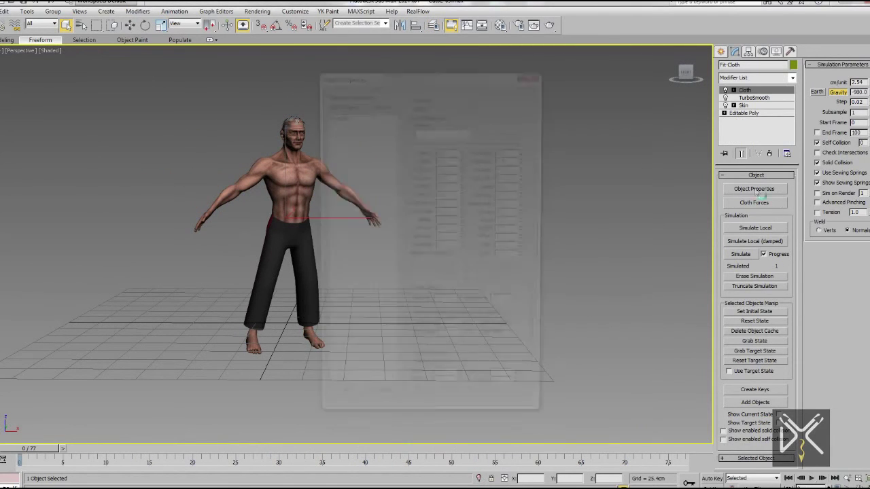
{"action": "left_click", "coordinate": [354, 108]}
{"action": "left_click", "coordinate": [129, 69]}
{"action": "left_click", "coordinate": [639, 404]}
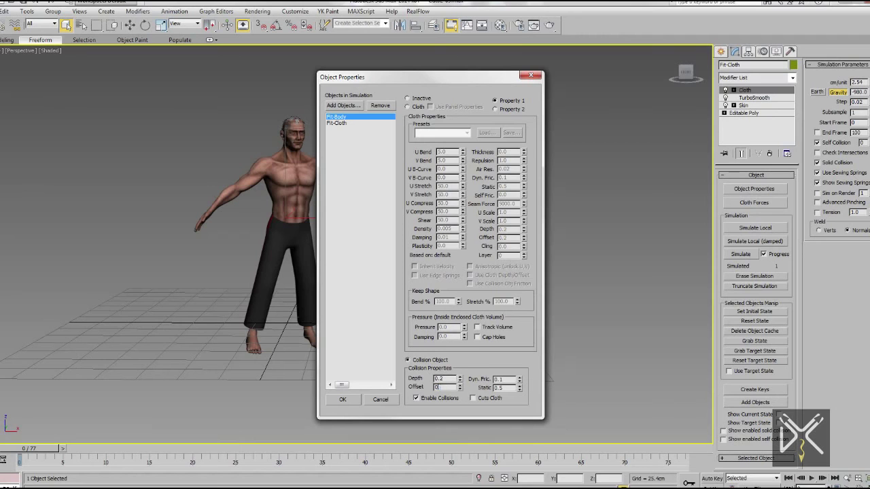
{"action": "left_click", "coordinate": [340, 404]}
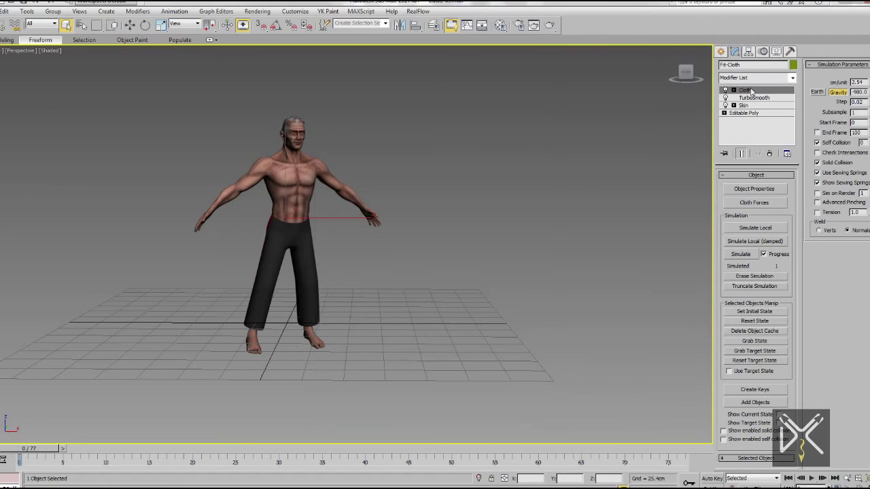
Make a vertex group on the trousers' Cloth modifier and set it to Preserve.
{"action": "key", "text": "1"}
{"action": "left_click", "coordinate": [734, 186]}
{"action": "left_click", "coordinate": [411, 263]}
{"action": "left_click", "coordinate": [401, 264]}
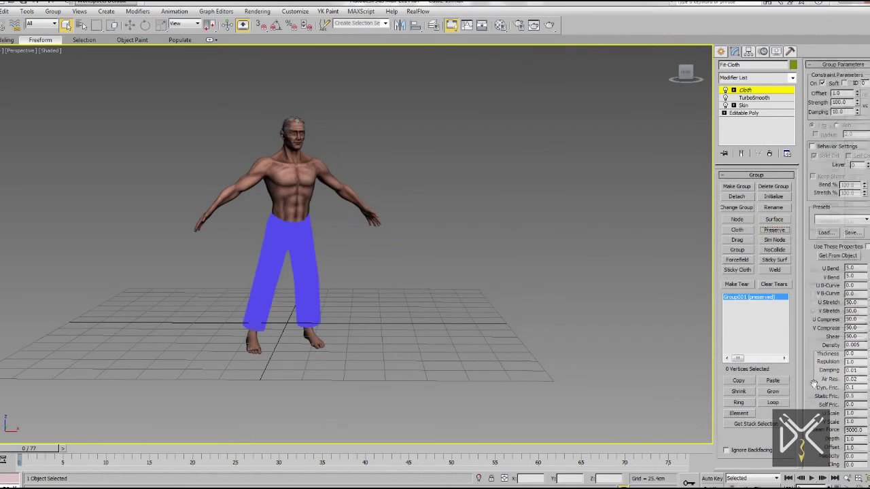
Apply the Fit-Cloth mask bitmap as the preserved group's soft selection texture and return to the Cloth modifier's object level.
{"action": "left_click", "coordinate": [840, 423]}
{"action": "double_click", "coordinate": [185, 138]}
{"action": "left_click", "coordinate": [179, 19]}
{"action": "left_click", "coordinate": [181, 32]}
{"action": "double_click", "coordinate": [198, 67]}
{"action": "scroll", "coordinate": [257, 202], "scroll_direction": "up", "scroll_amount": 5}
{"action": "middle_click_drag", "start_coordinate": [233, 203], "coordinate": [373, 262]}
{"action": "left_click", "coordinate": [747, 91]}
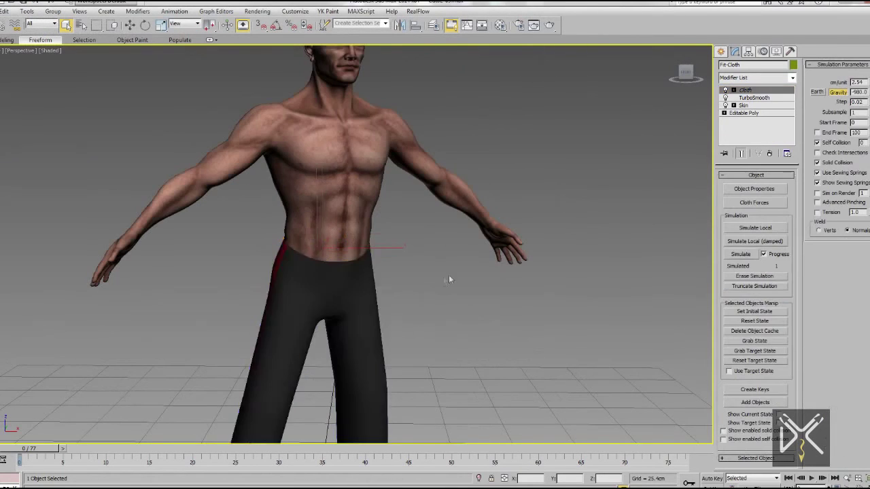
Simulate the trousers' cloth over all 77 frames and scrub through the animation to review the result.
{"action": "scroll", "coordinate": [449, 275], "scroll_direction": "down", "scroll_amount": 5}
{"action": "middle_click_drag", "start_coordinate": [448, 275], "coordinate": [518, 301], "text": "alt"}
{"action": "middle_click_drag", "start_coordinate": [597, 298], "coordinate": [497, 287]}
{"action": "left_click", "coordinate": [746, 256]}
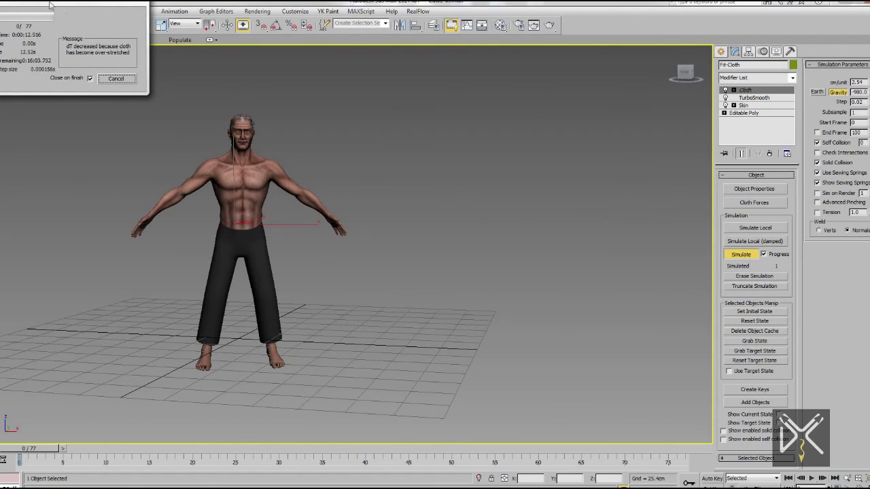
{"action": "left_click_drag", "start_coordinate": [49, 6], "coordinate": [86, 21]}
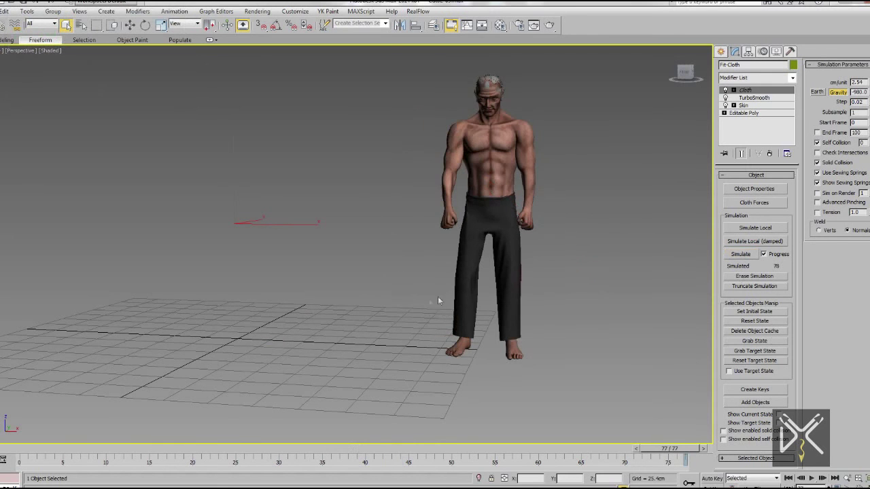
{"action": "middle_click_drag", "start_coordinate": [438, 297], "coordinate": [368, 316]}
{"action": "left_click_drag", "start_coordinate": [230, 451], "coordinate": [670, 463]}
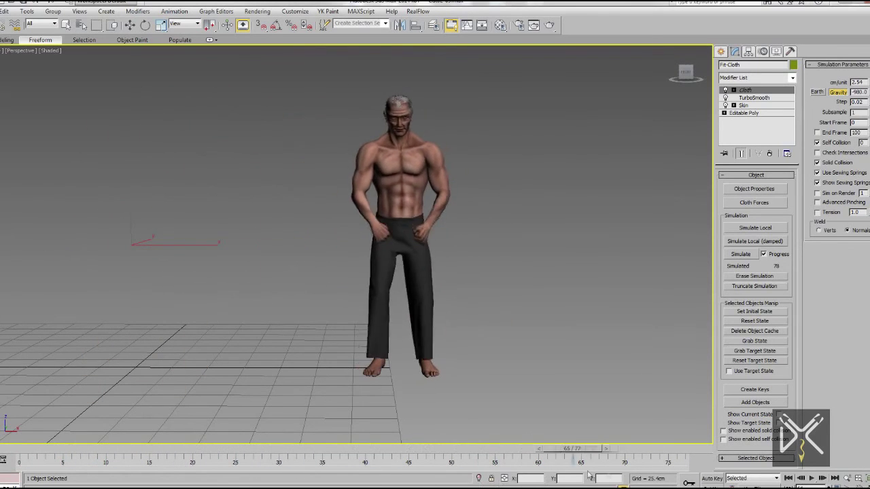
{"action": "middle_click_drag", "start_coordinate": [475, 259], "coordinate": [399, 235], "text": "alt"}
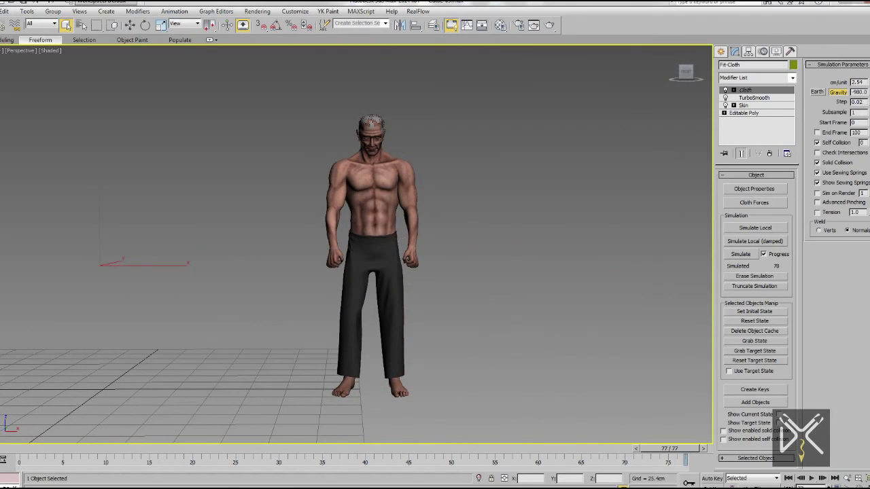